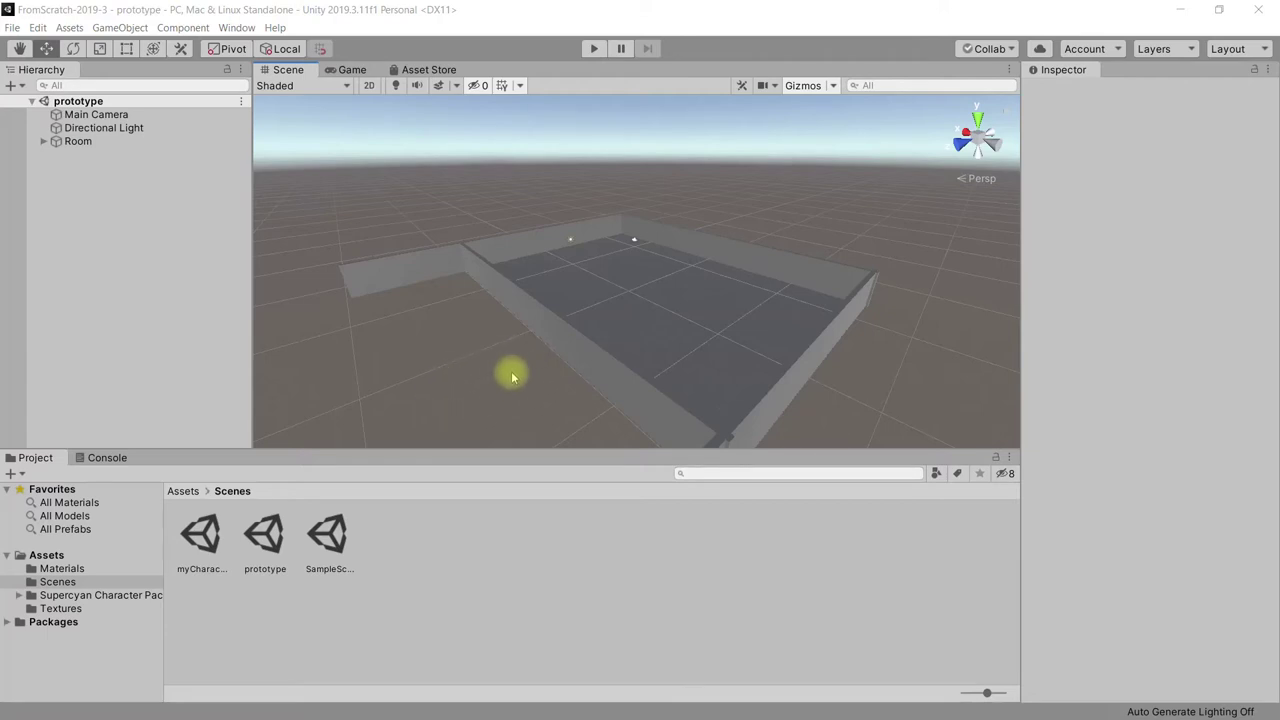
Step: Pan the walled room into the centre of the Scene view, then preview it through the Game camera
middle_click_drag(526, 363, 557, 337)
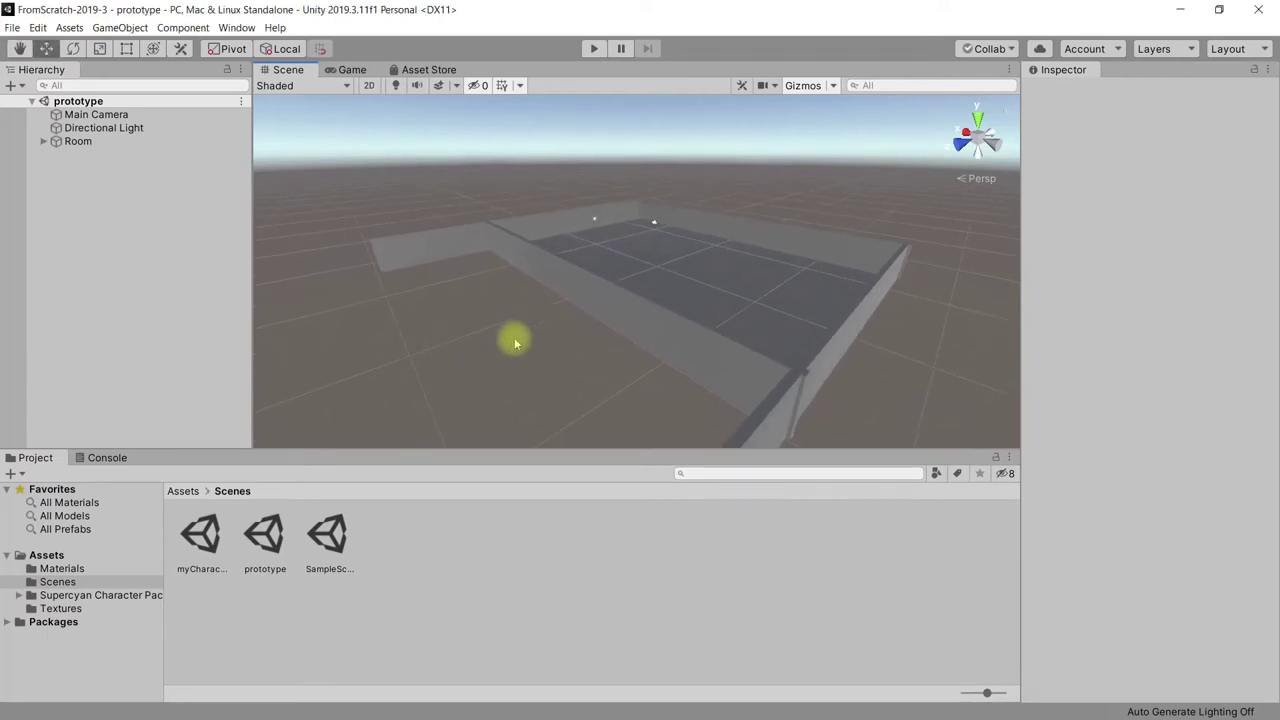
middle_click_drag(575, 316, 563, 354)
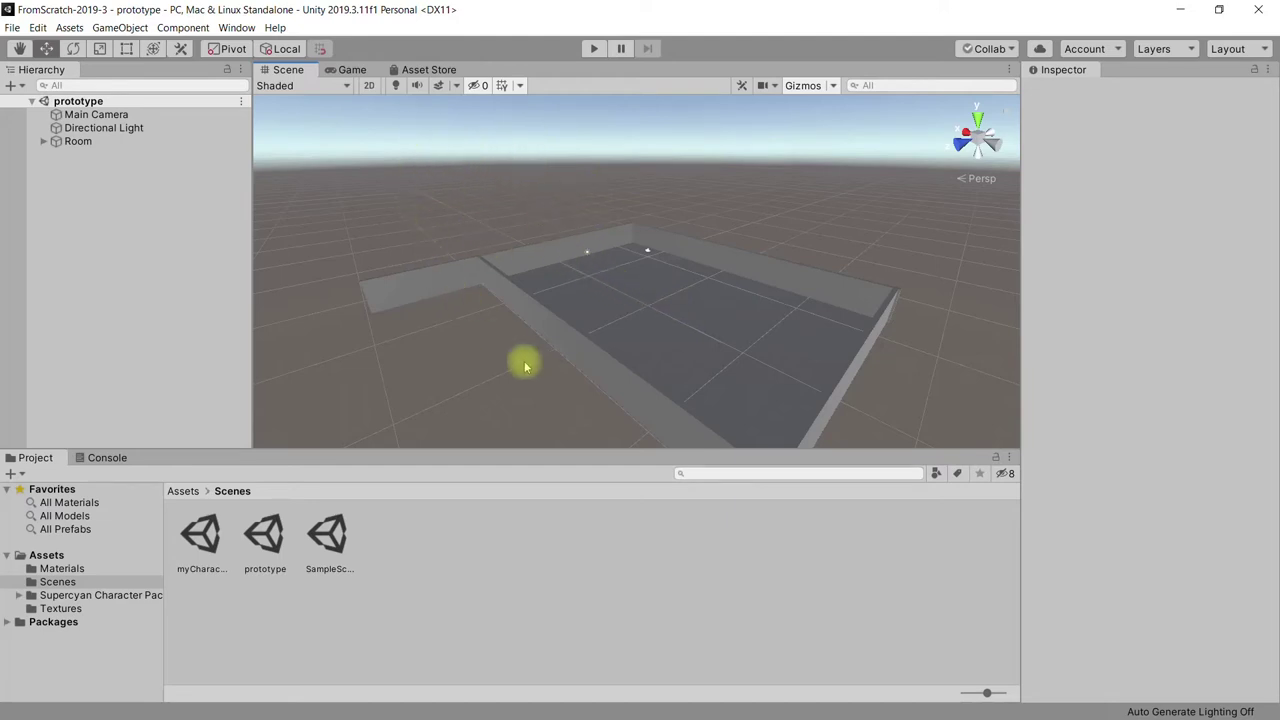
left_click(345, 69)
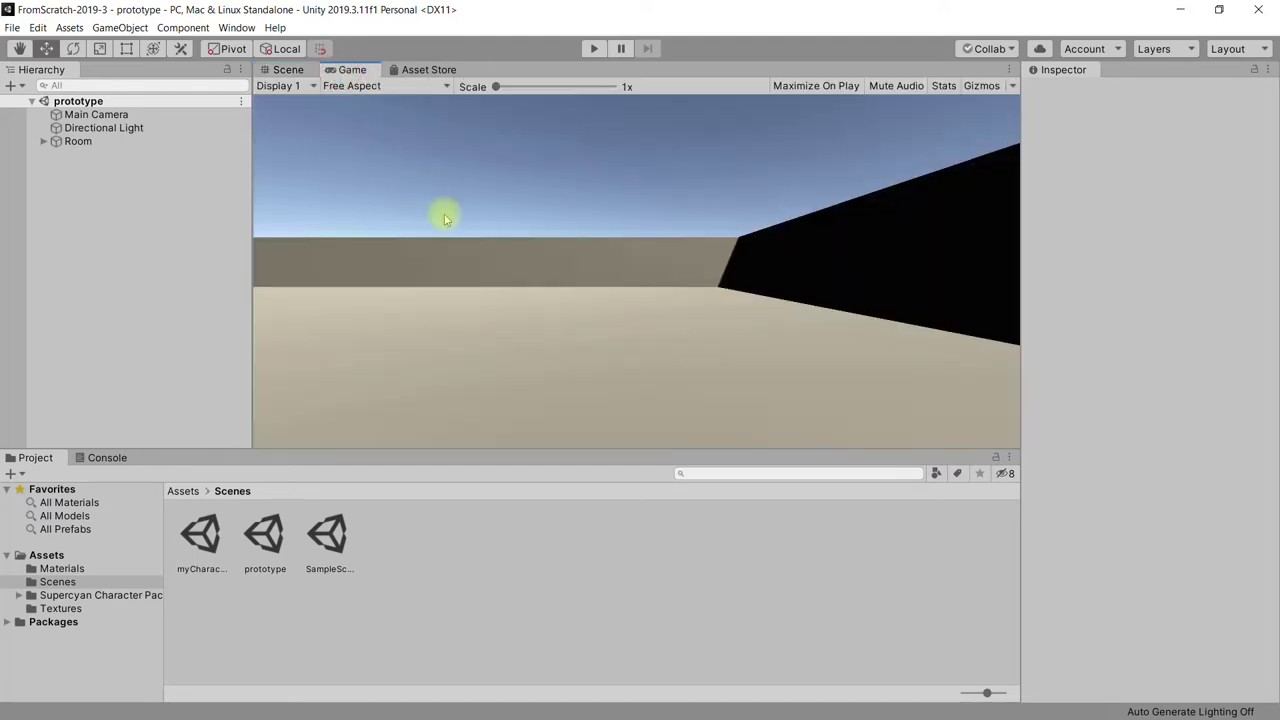
left_click(284, 69)
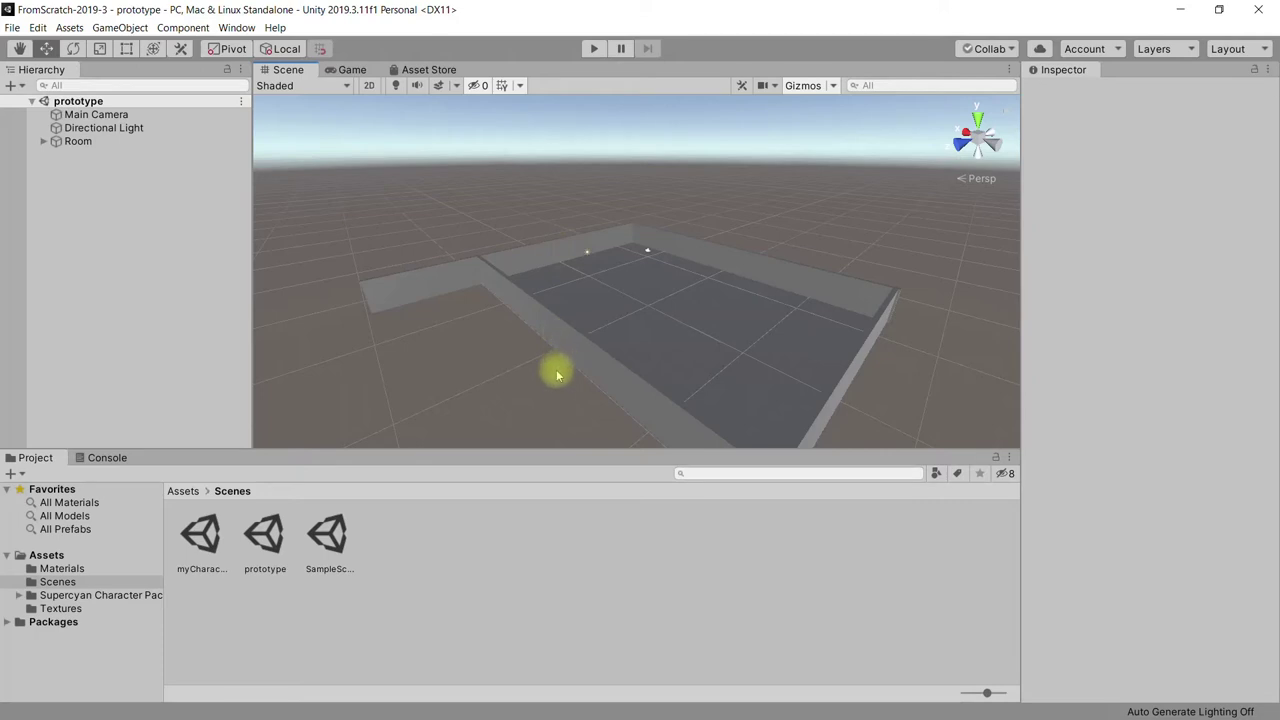
left_click(350, 68)
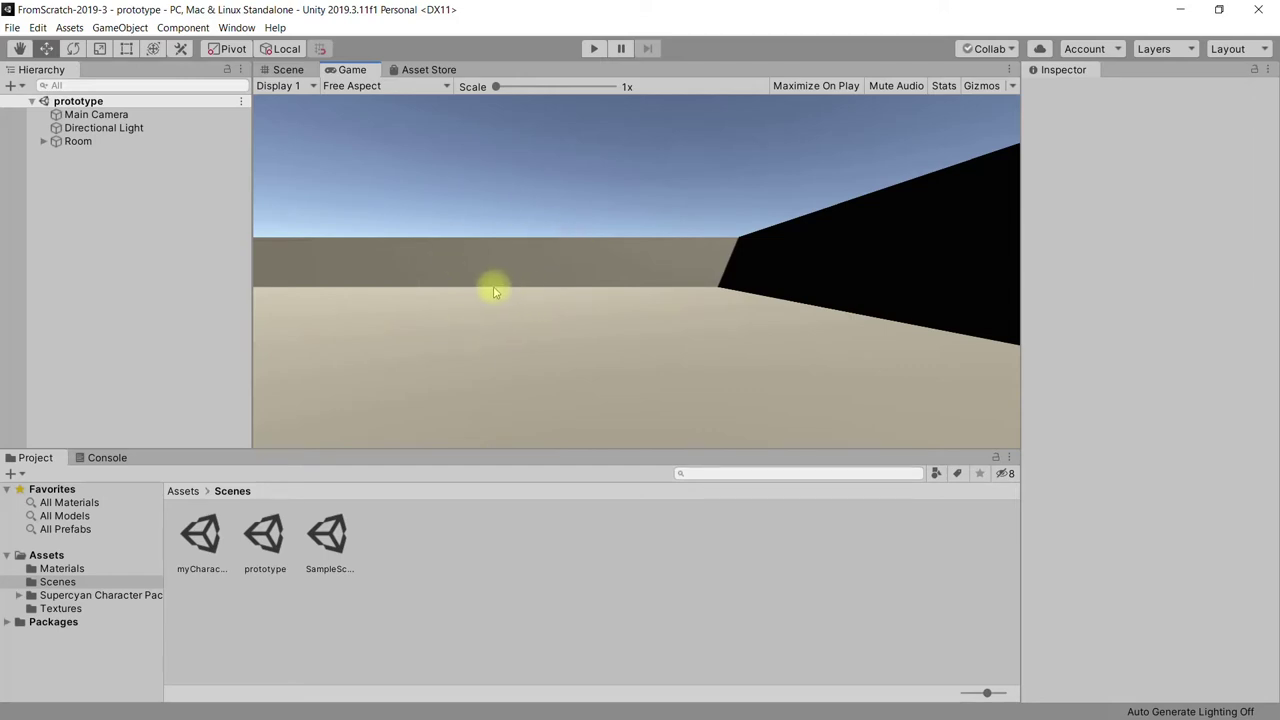
left_click(286, 70)
scroll(646, 349, "up", 2)
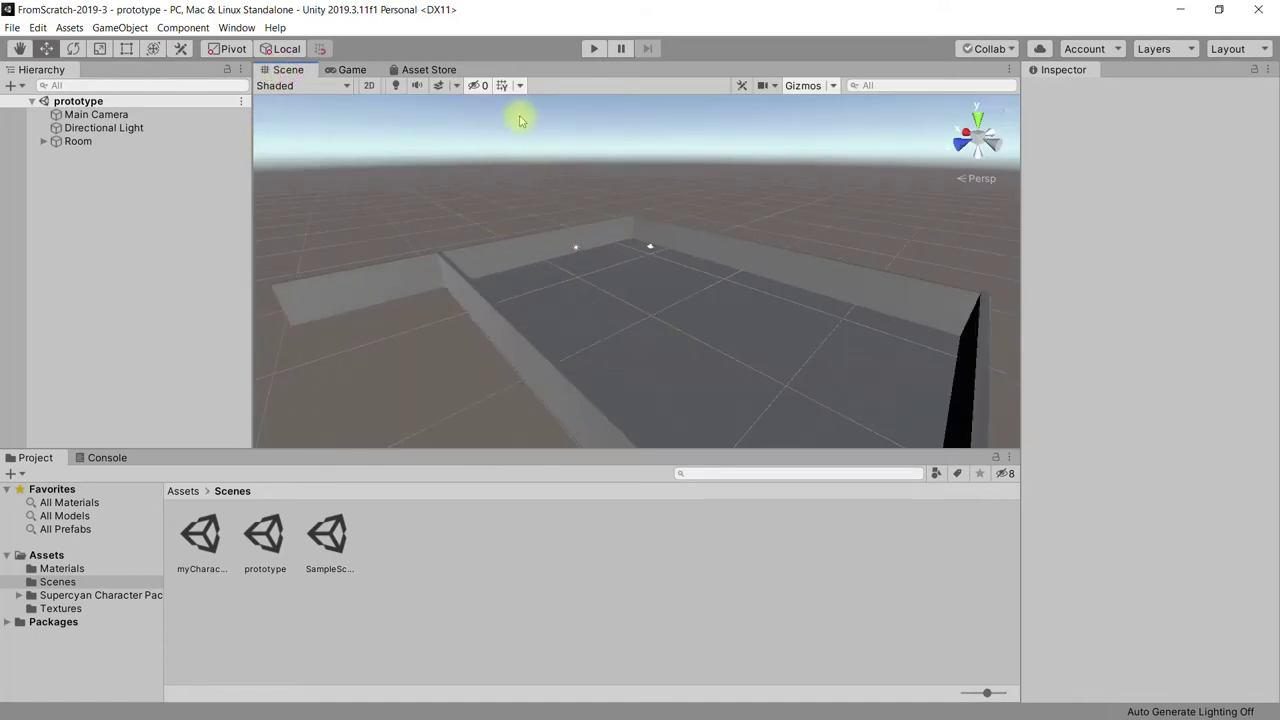
Step: Turn the scene grid off and back on, then bring up its axis and opacity settings
left_click(502, 86)
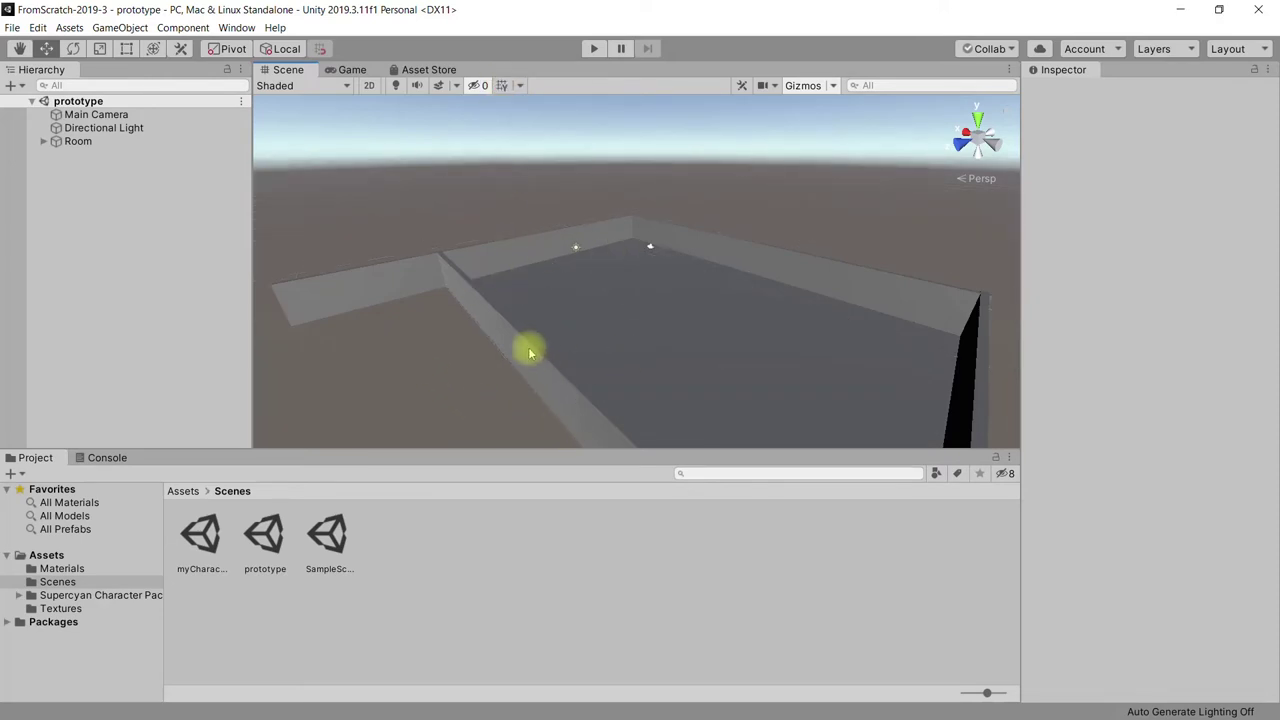
left_click(502, 86)
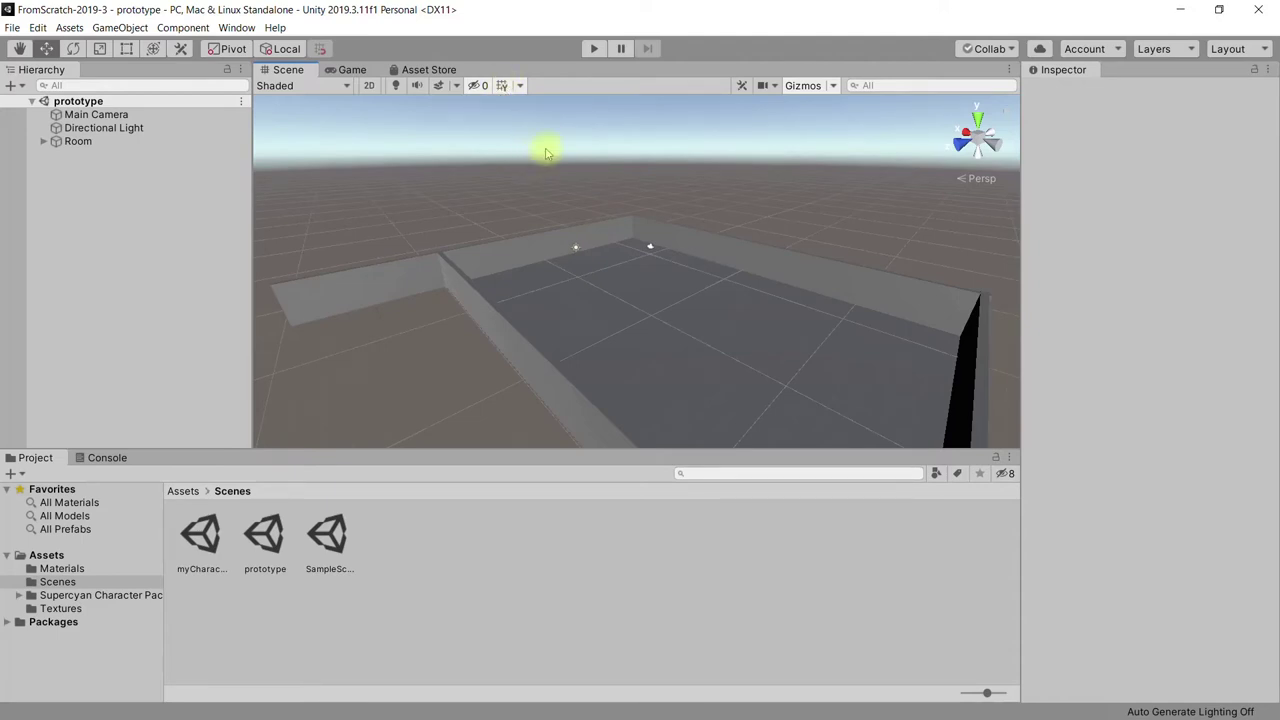
left_click(520, 86)
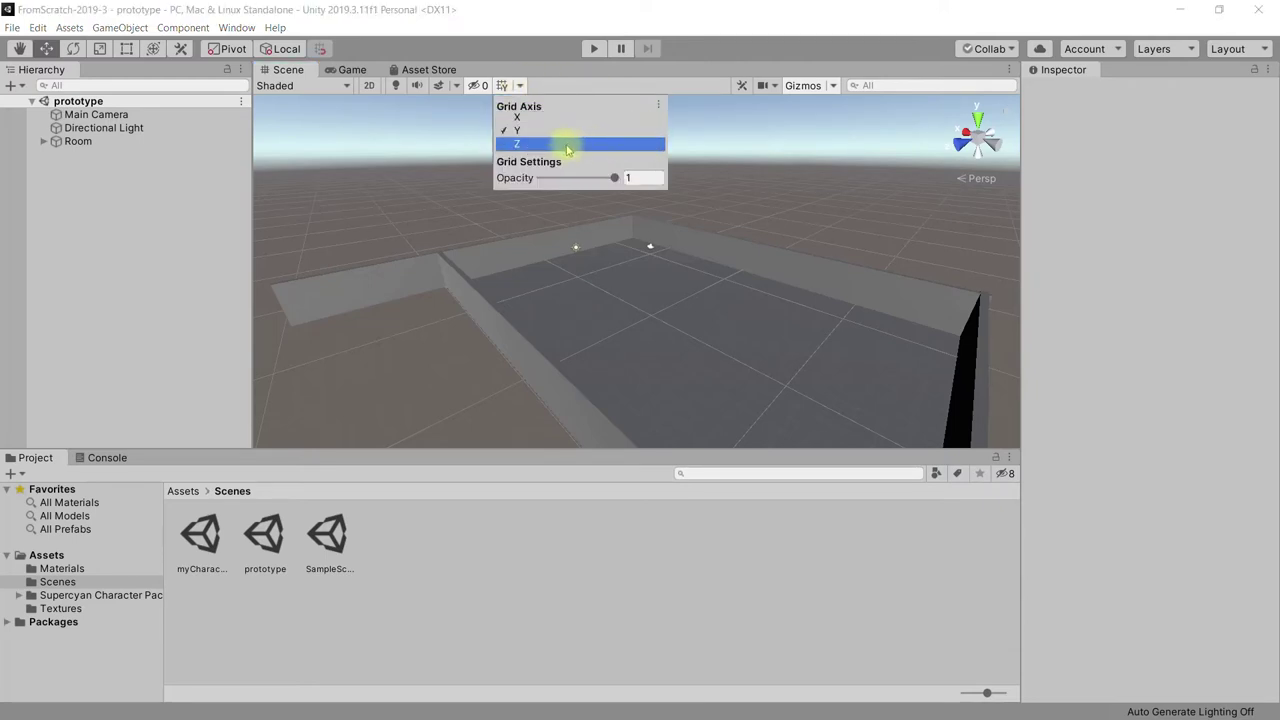
Step: Try grid axes X and Z, then lay the grid back on the Y floor plane
left_click(541, 119)
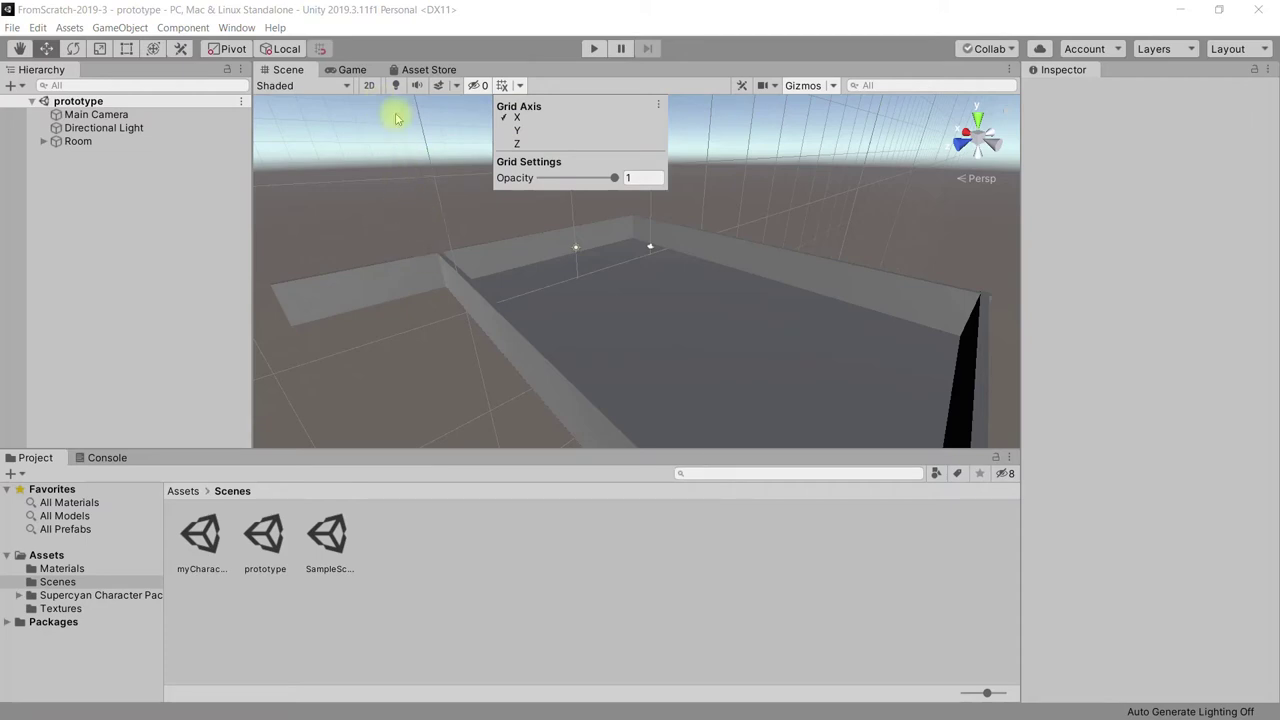
left_click(530, 144)
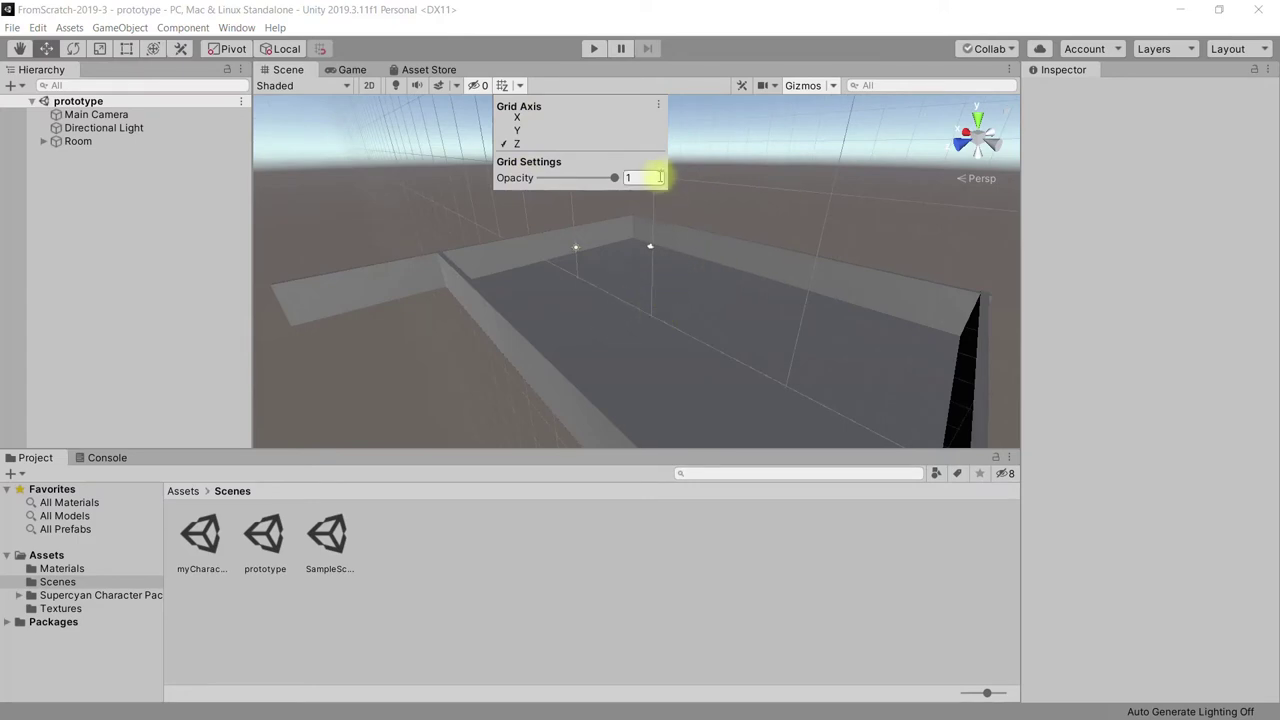
left_click(522, 130)
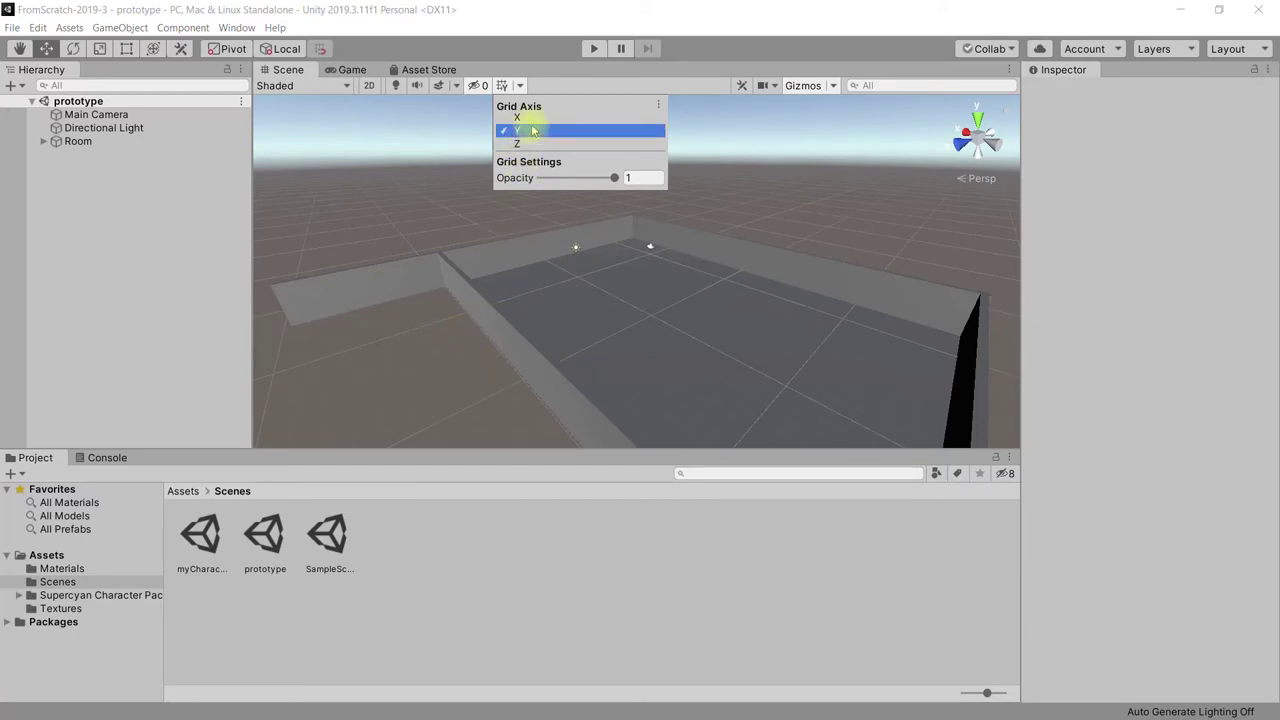
Step: Vary the grid opacity down and up, leaving it at 1, and close the grid settings
left_click_drag(614, 178, 578, 189)
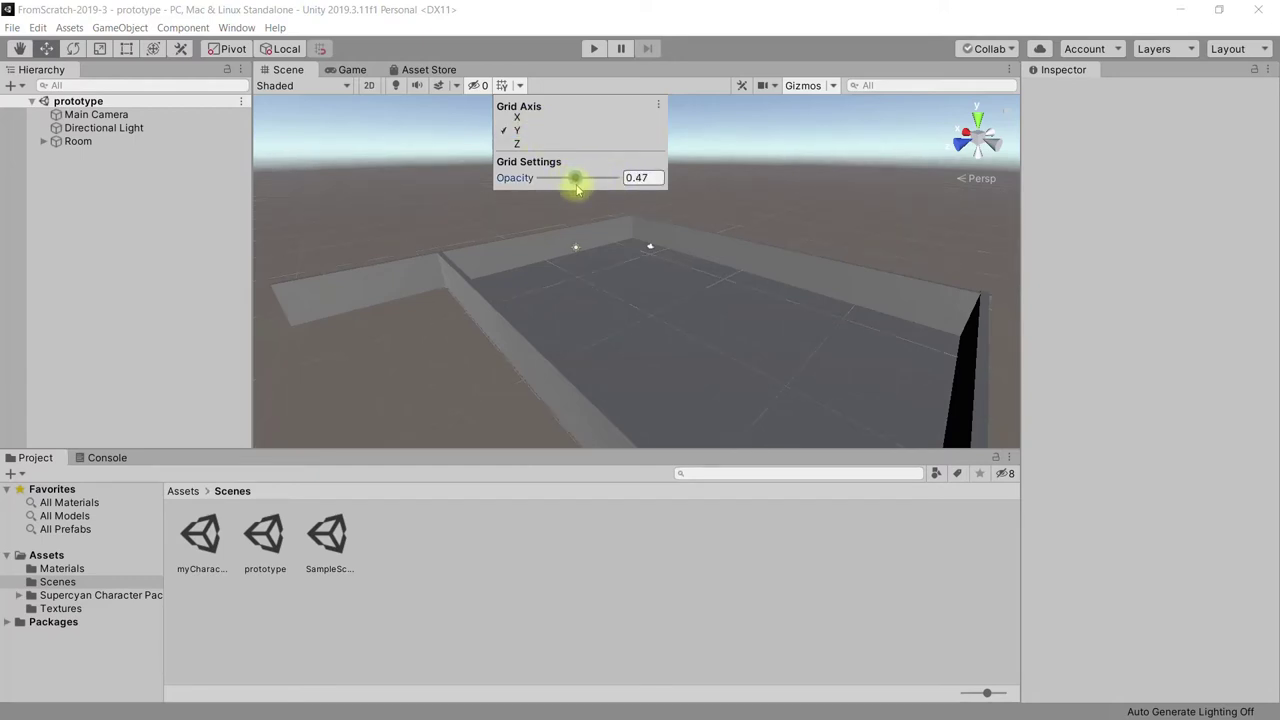
left_click_drag(583, 190, 562, 190)
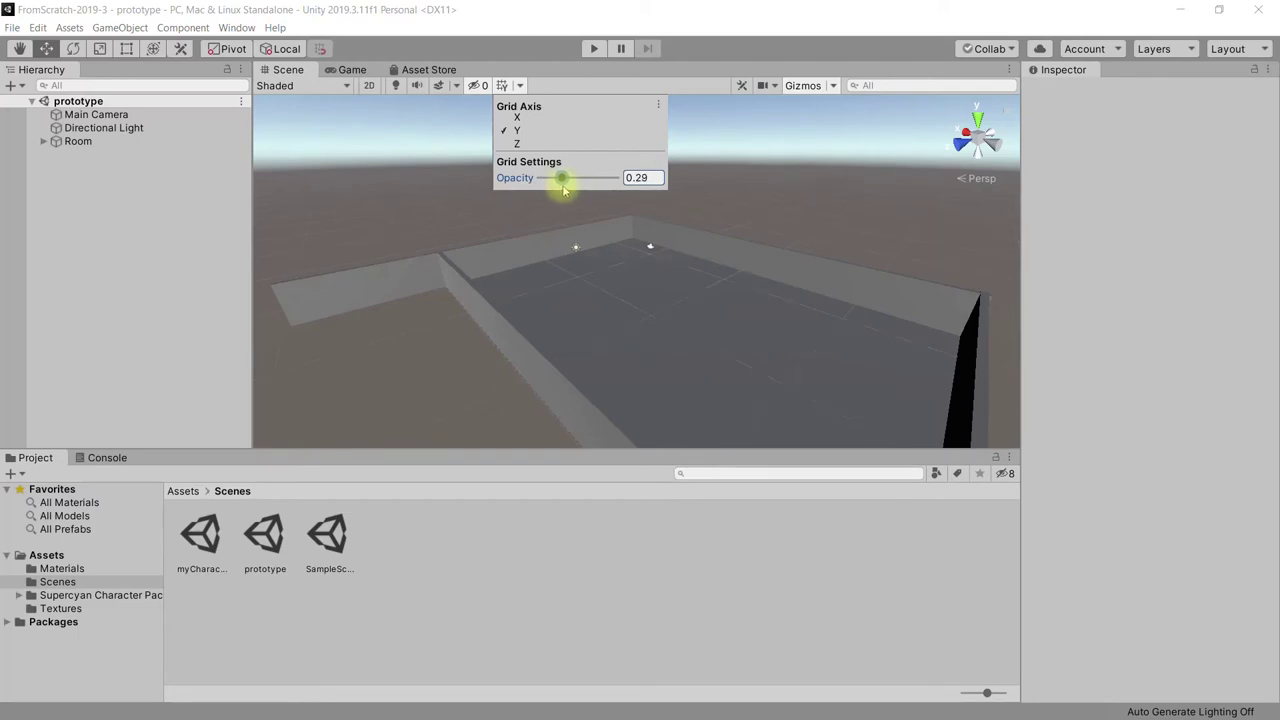
left_click_drag(568, 190, 640, 198)
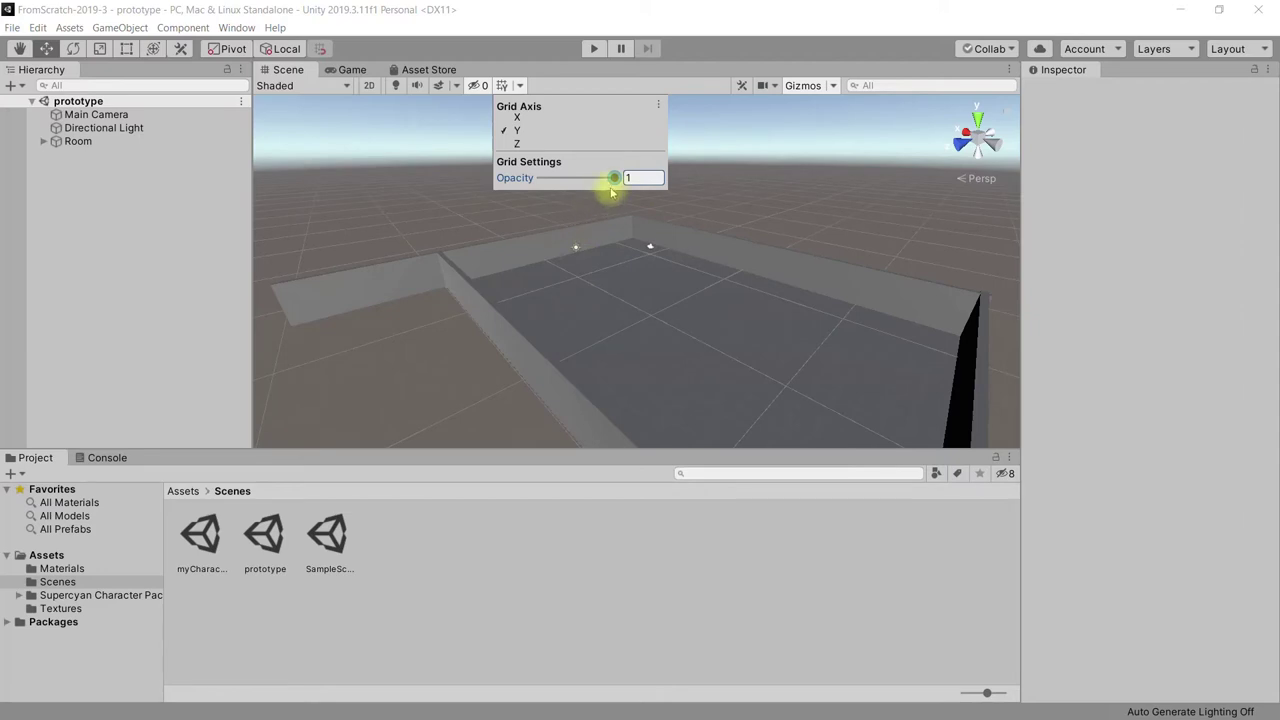
left_click_drag(610, 183, 556, 182)
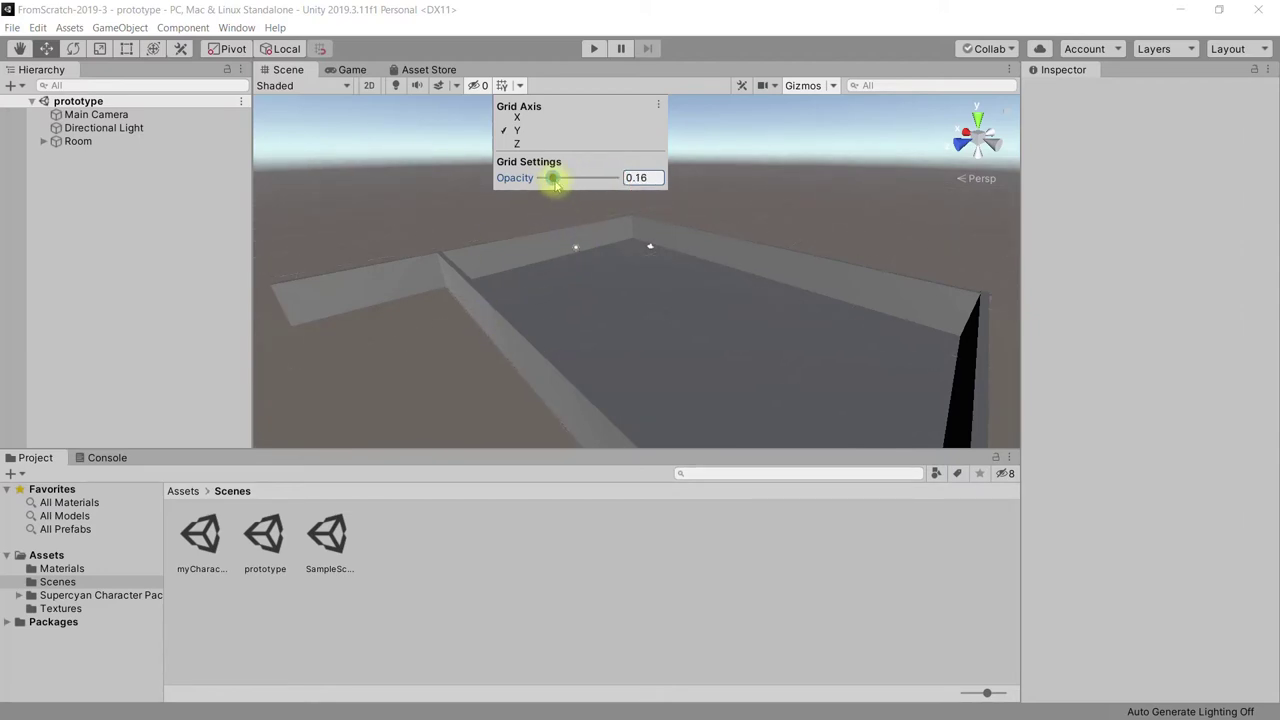
left_click_drag(557, 182, 614, 178)
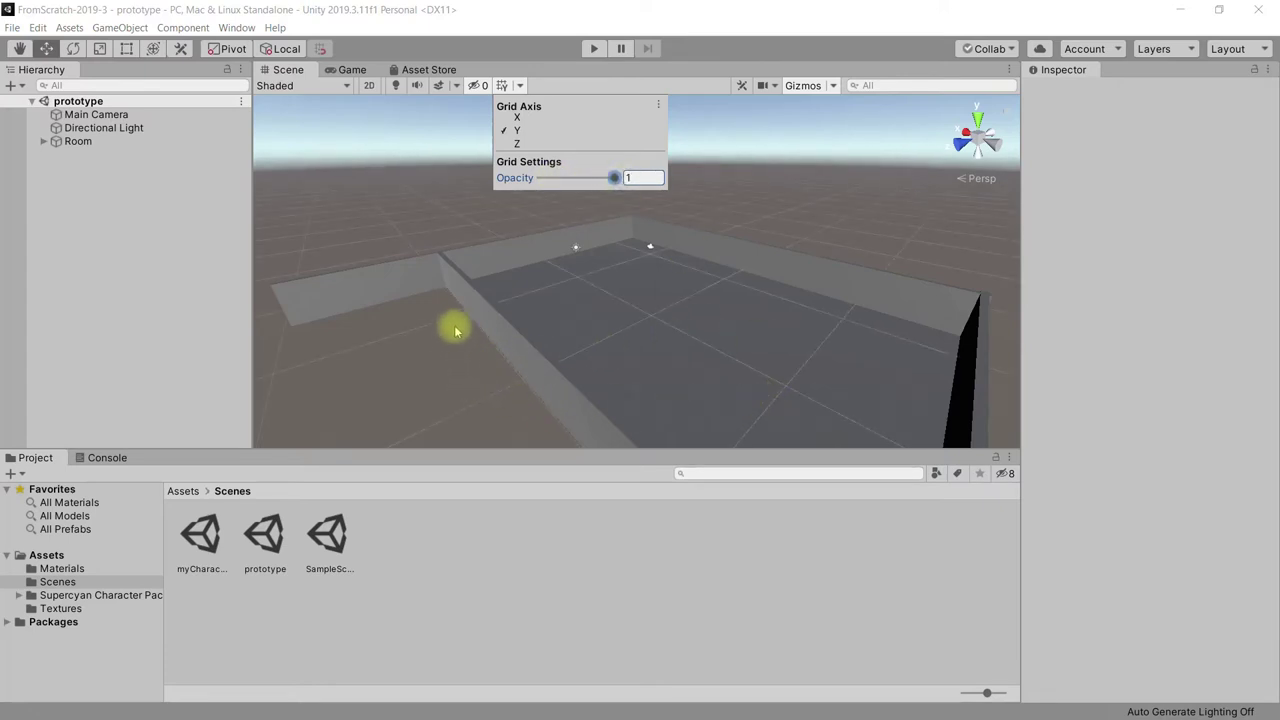
left_click(519, 85)
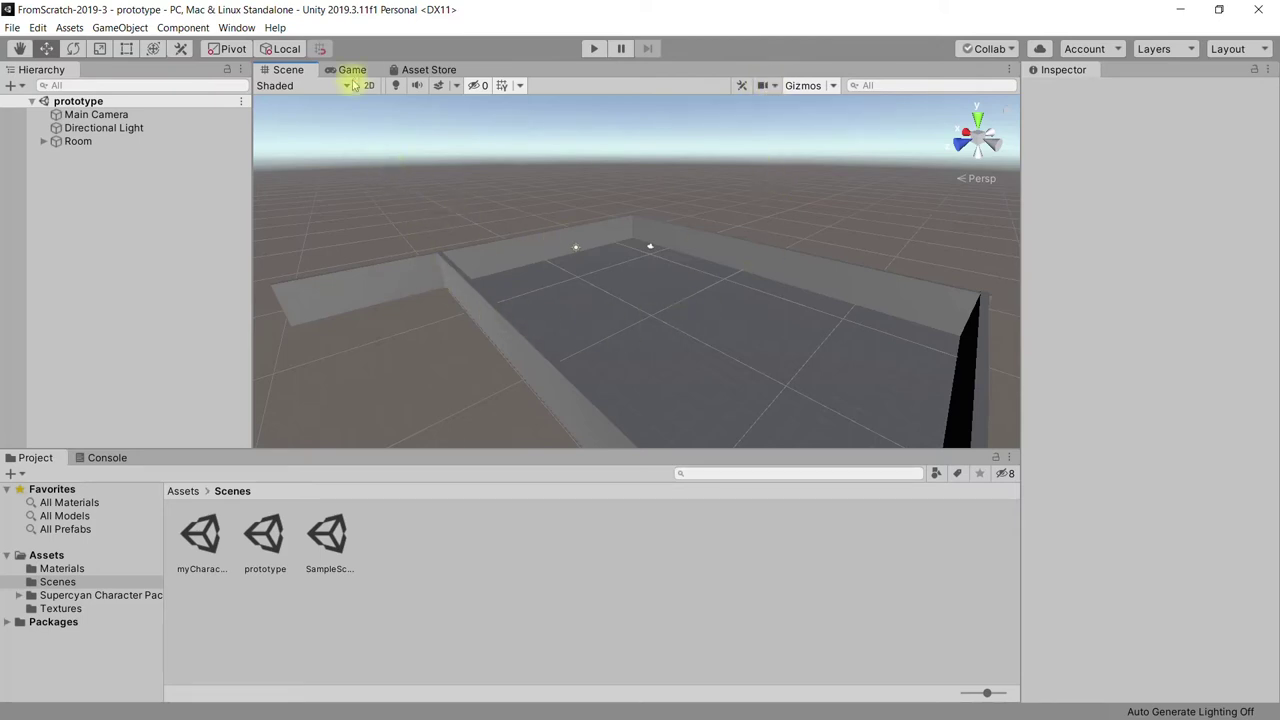
Step: Inspect the Main Camera, then select Room to view its transform at about (-10.8, 6.18, -0.93)
left_click(140, 114)
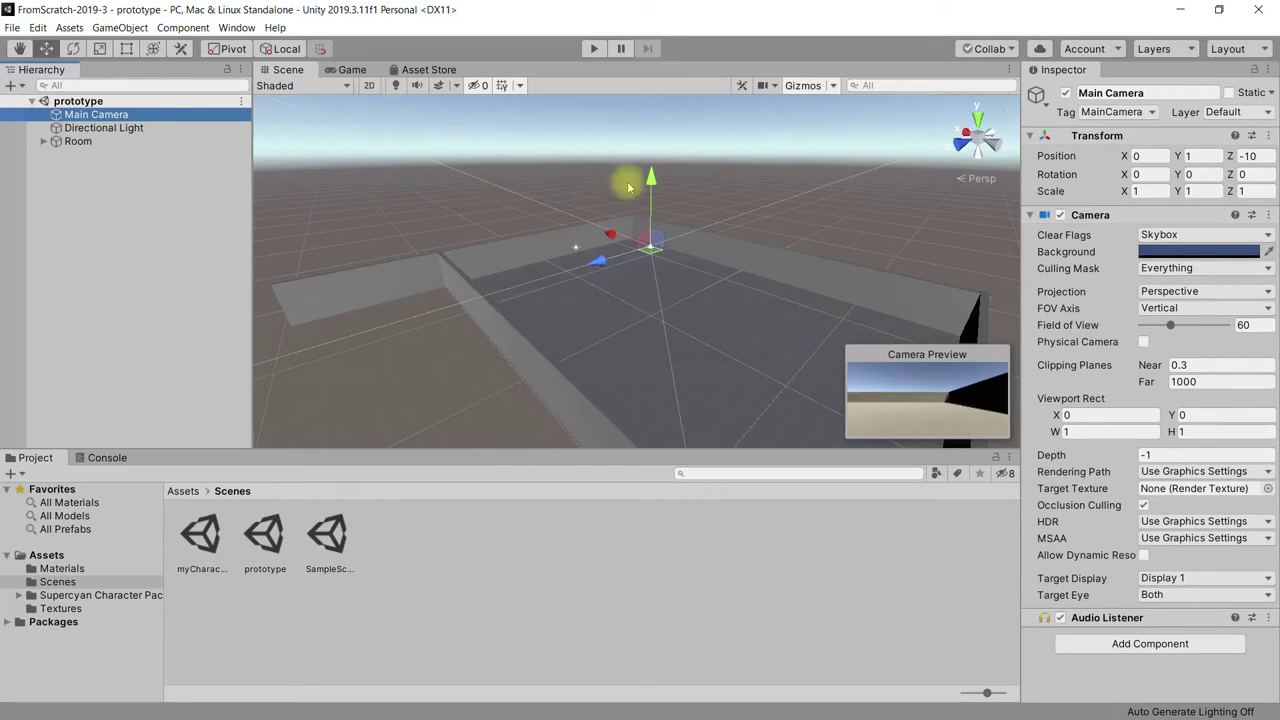
left_click(155, 141)
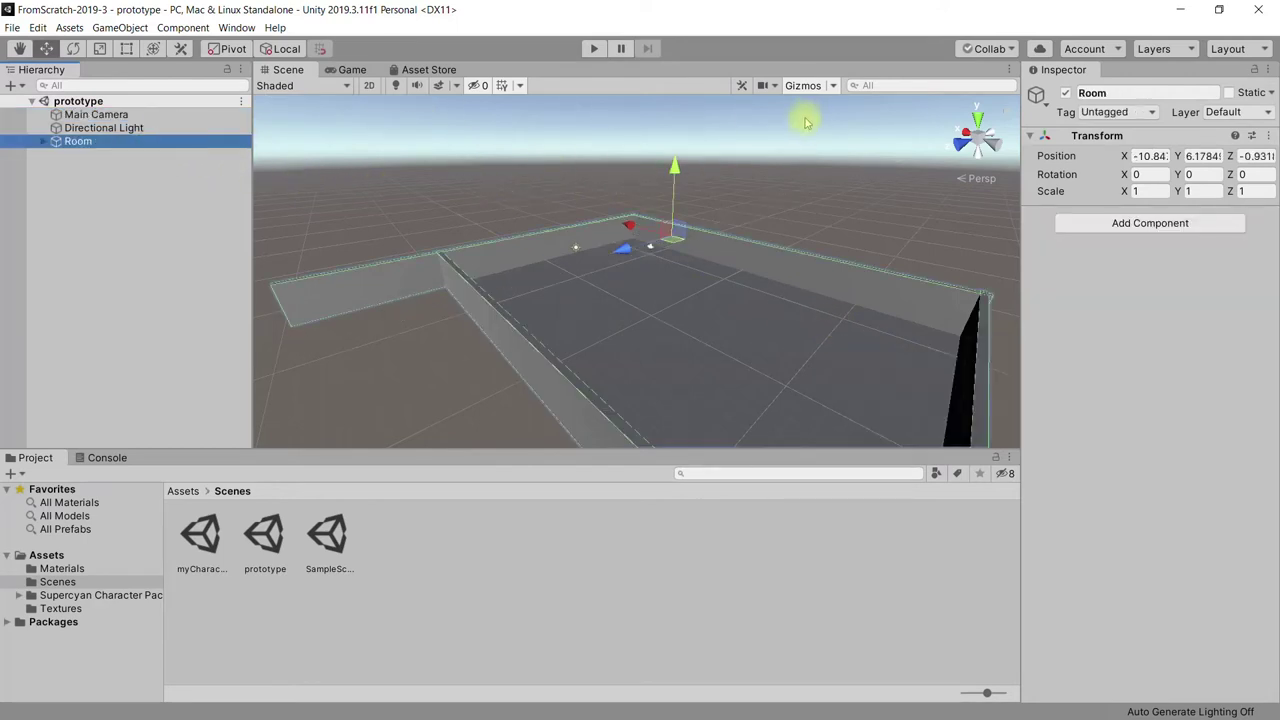
Step: Change the Scene camera's Field of View from 60 to 47
left_click(776, 86)
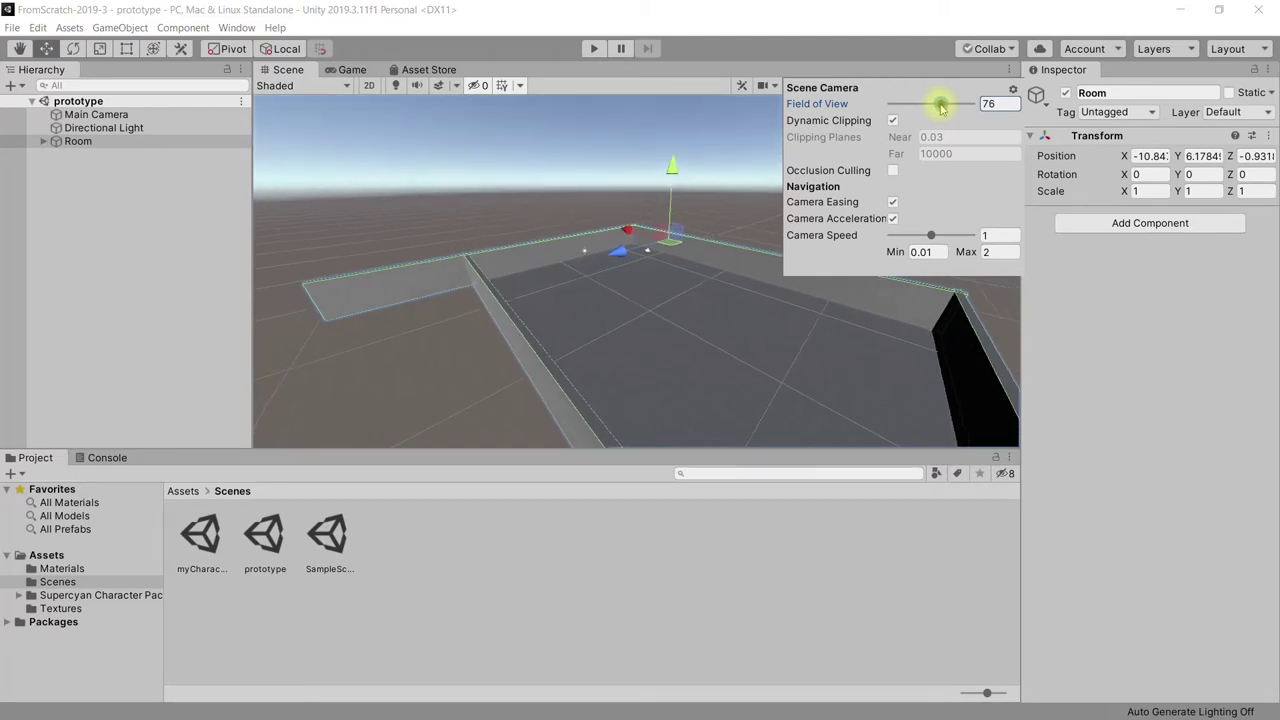
mouse_move(930, 104)
left_mouse_down()
mouse_move(987, 117)
mouse_move(922, 117)
left_mouse_up()
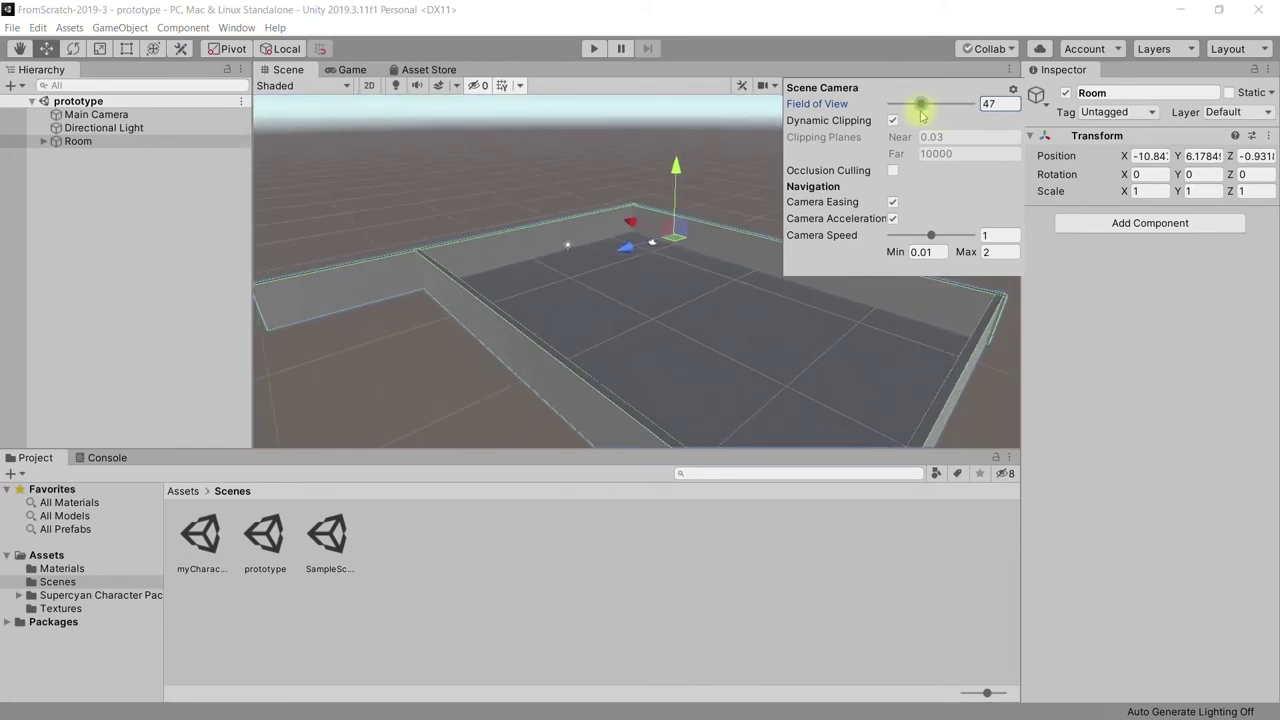
Step: Set the scene Field of View to 38, pan the view, and close the Scene Camera panel
left_click_drag(922, 117, 913, 117)
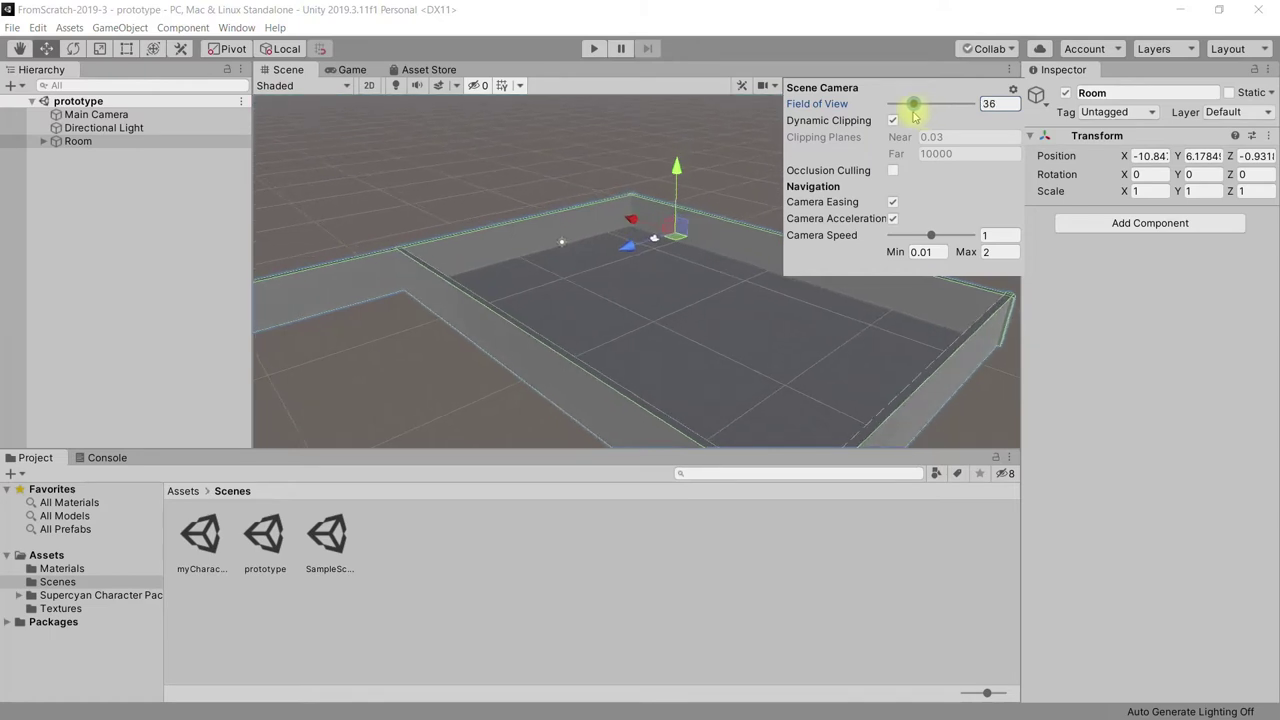
left_click_drag(913, 117, 915, 117)
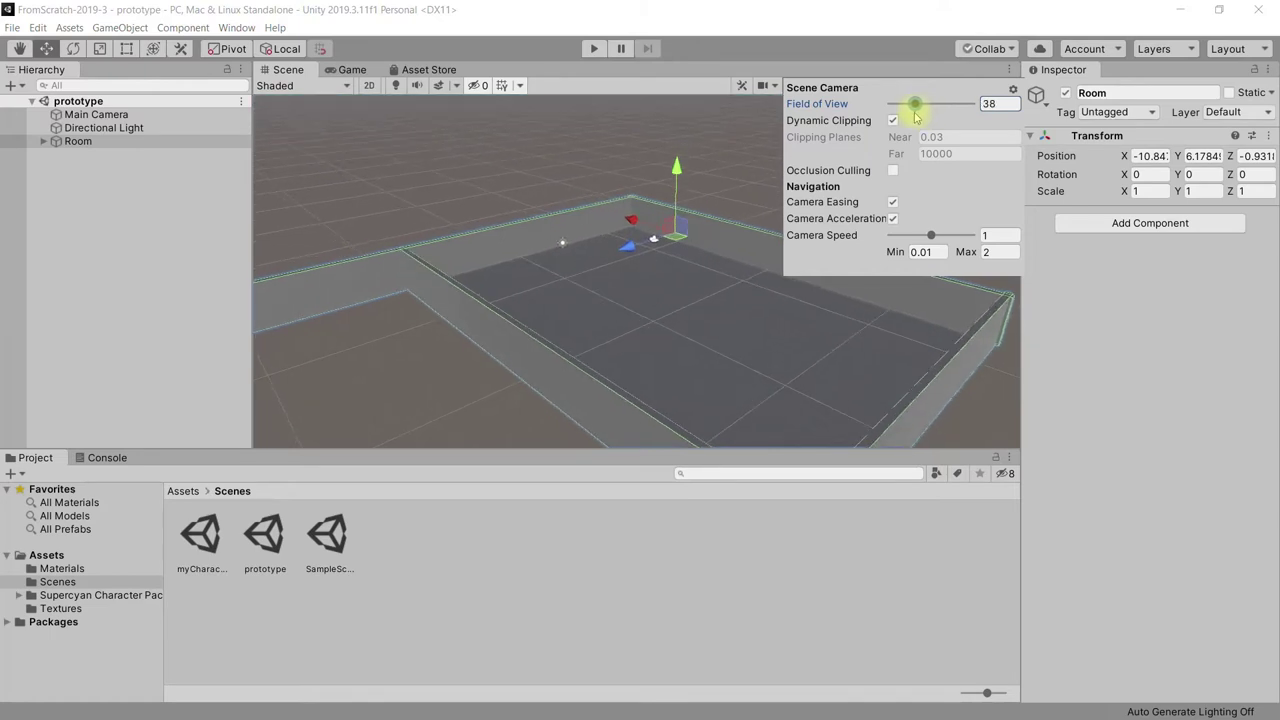
middle_click_drag(723, 351, 682, 317)
left_click(772, 85)
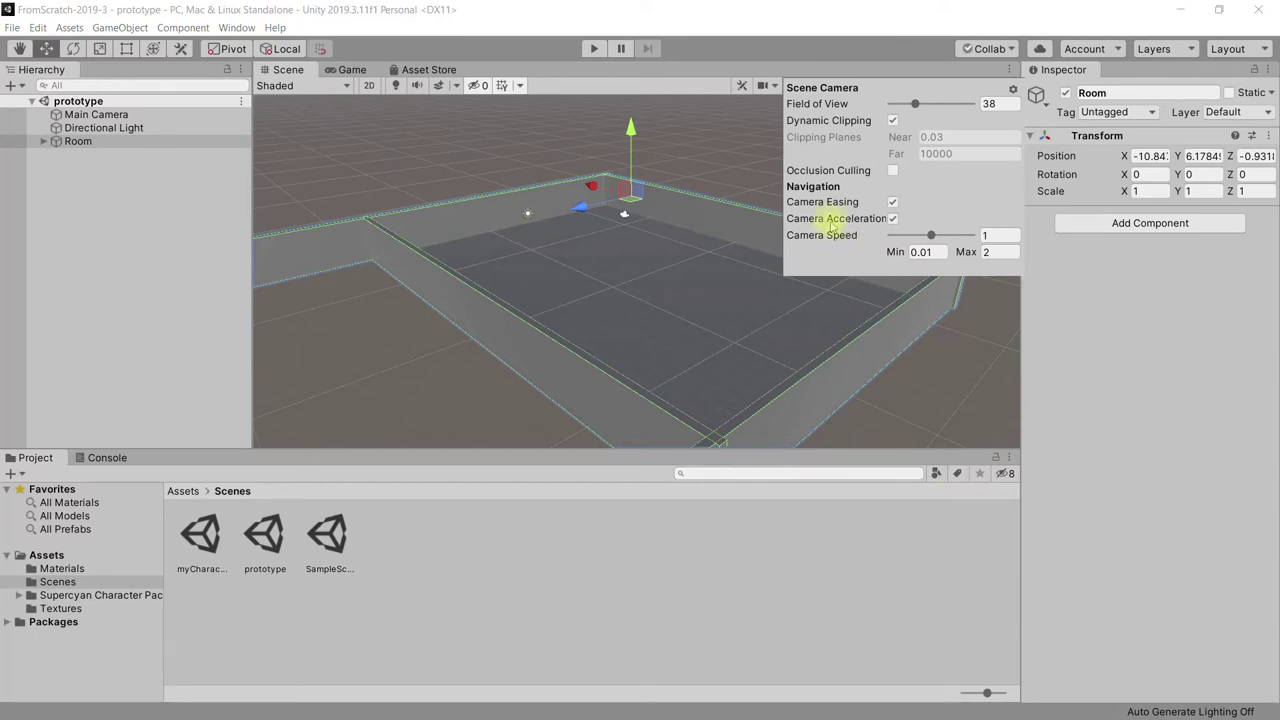
left_click(779, 88)
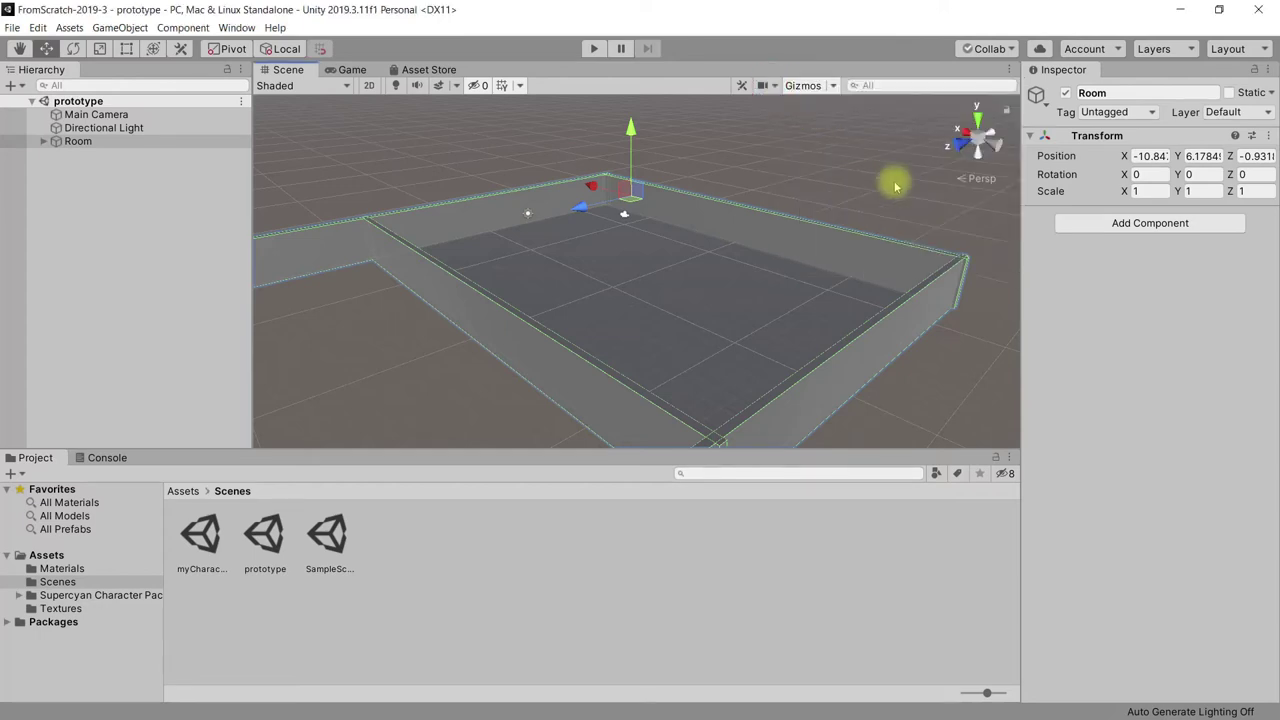
Step: Hide and reshow the scene gizmos, then bring up the gizmo visibility options
left_click(800, 87)
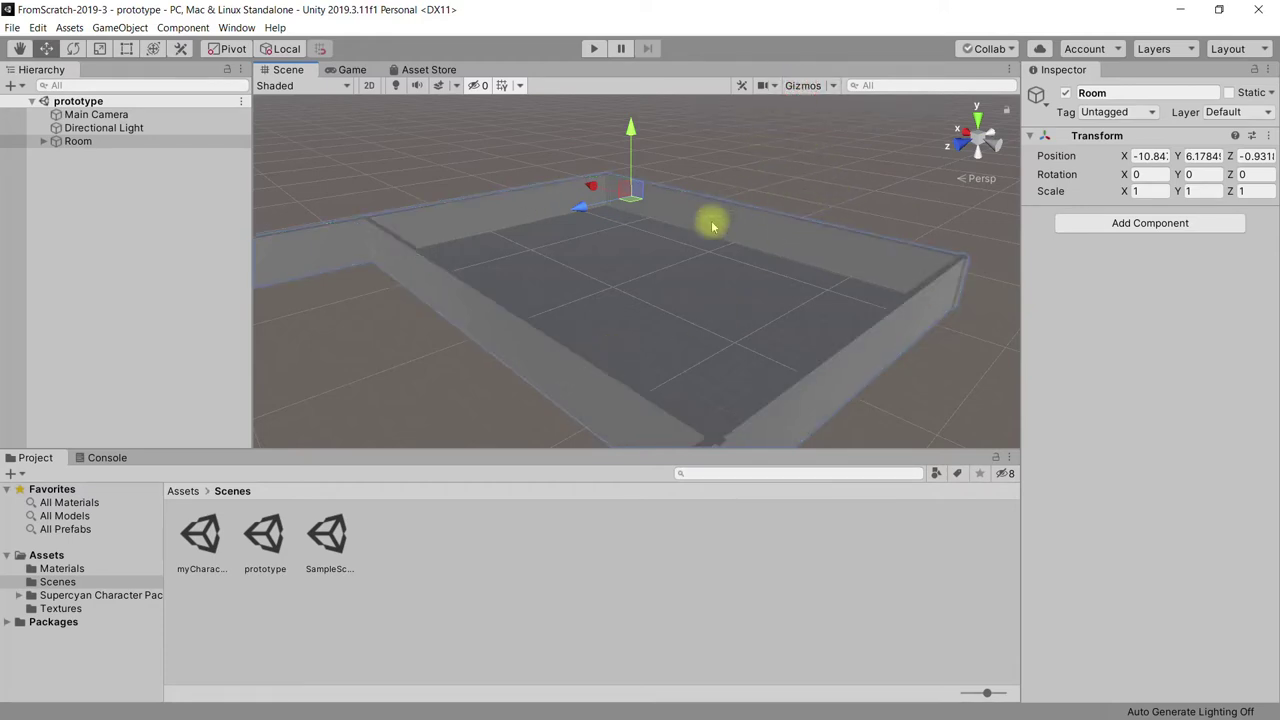
left_click(804, 87)
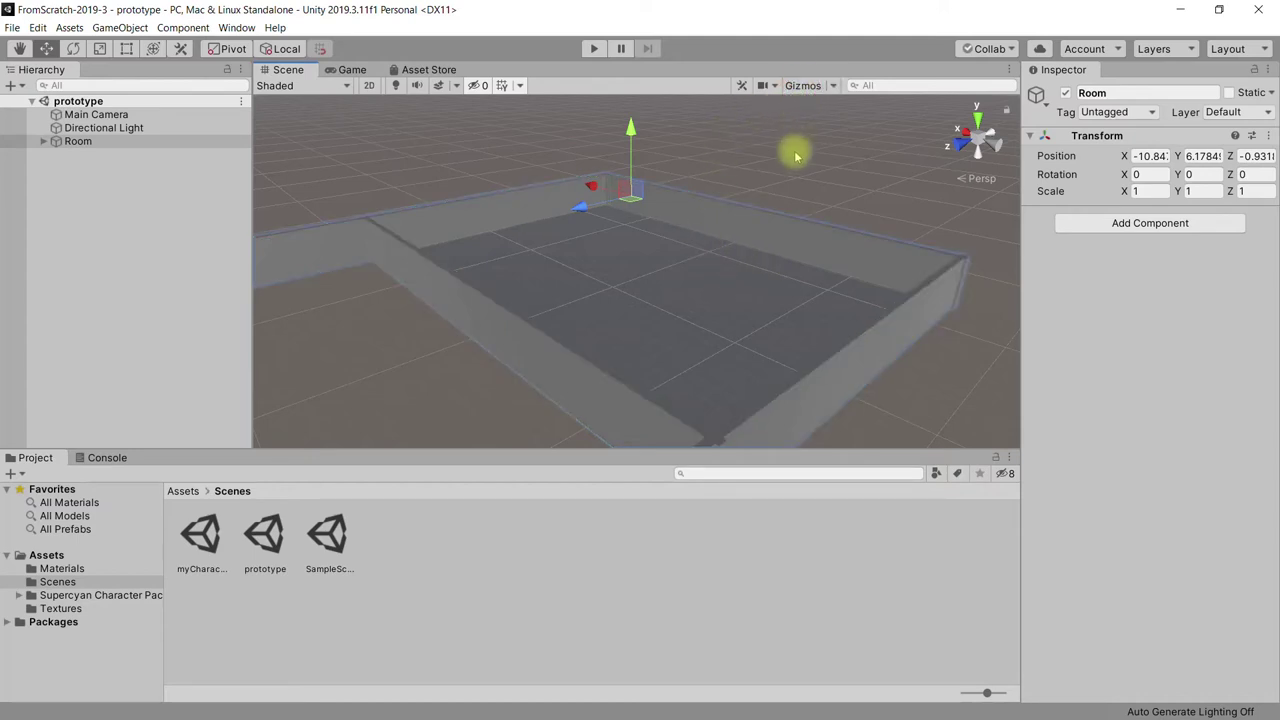
left_click(832, 86)
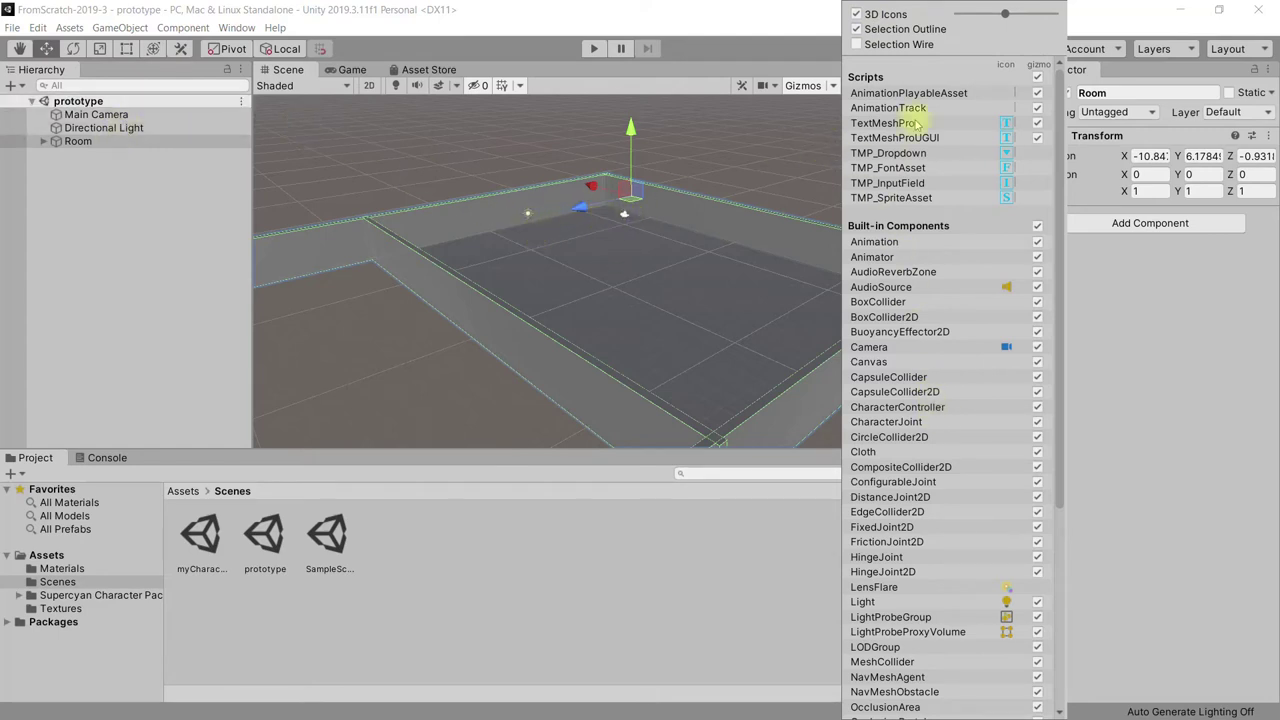
Step: Toggle 3D Icons off and back on, keep icons small, scroll the list, and close Gizmos
left_click(856, 15)
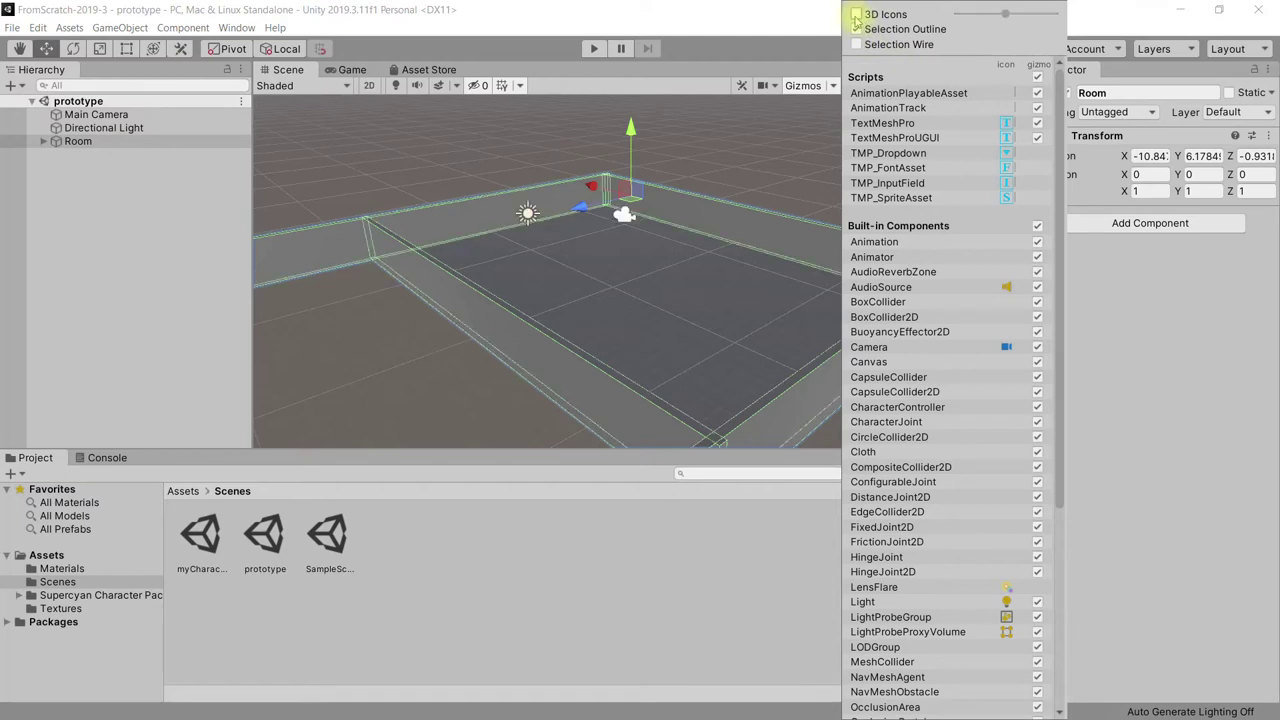
left_click(856, 15)
left_click(856, 14)
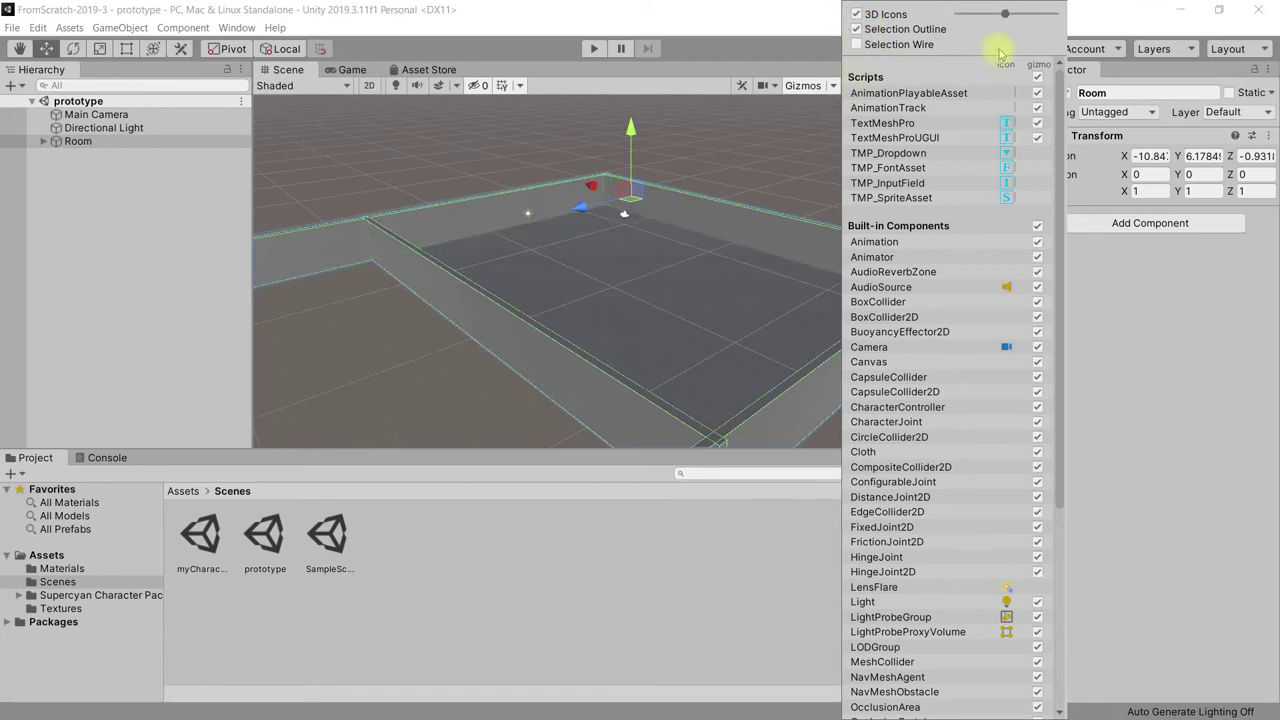
left_click_drag(1004, 16, 1008, 28)
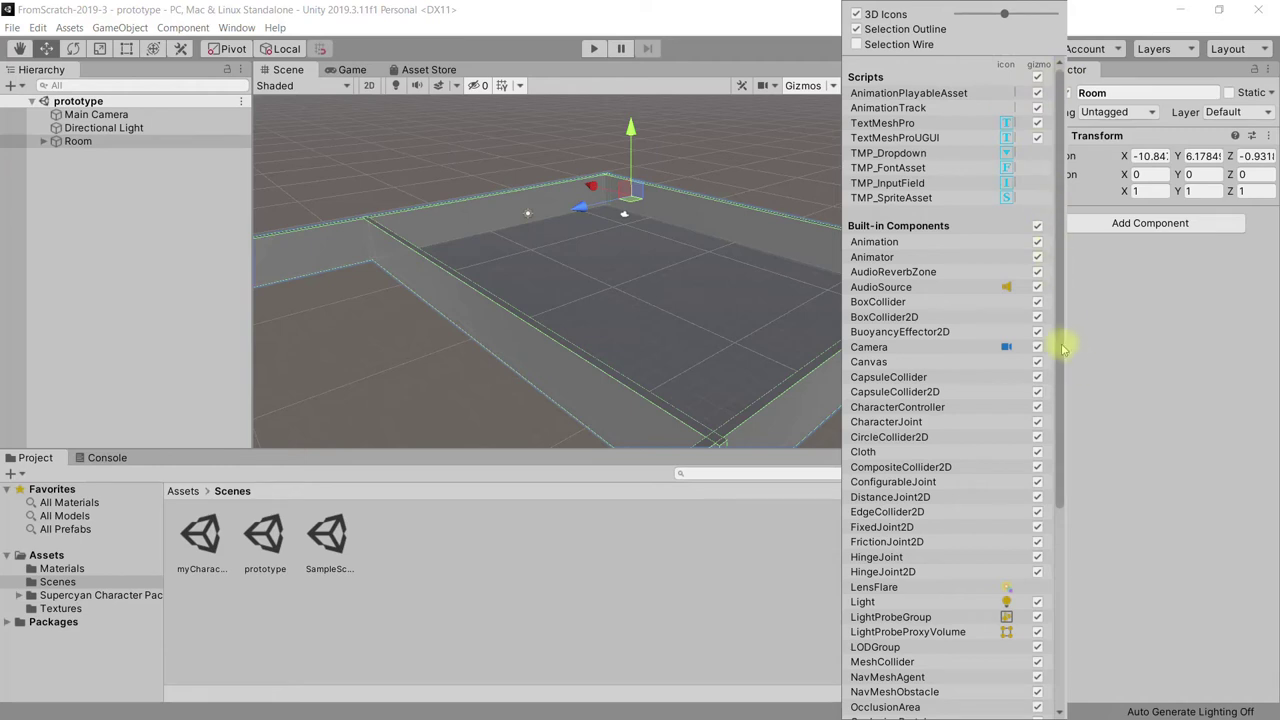
left_click_drag(1062, 348, 1070, 614)
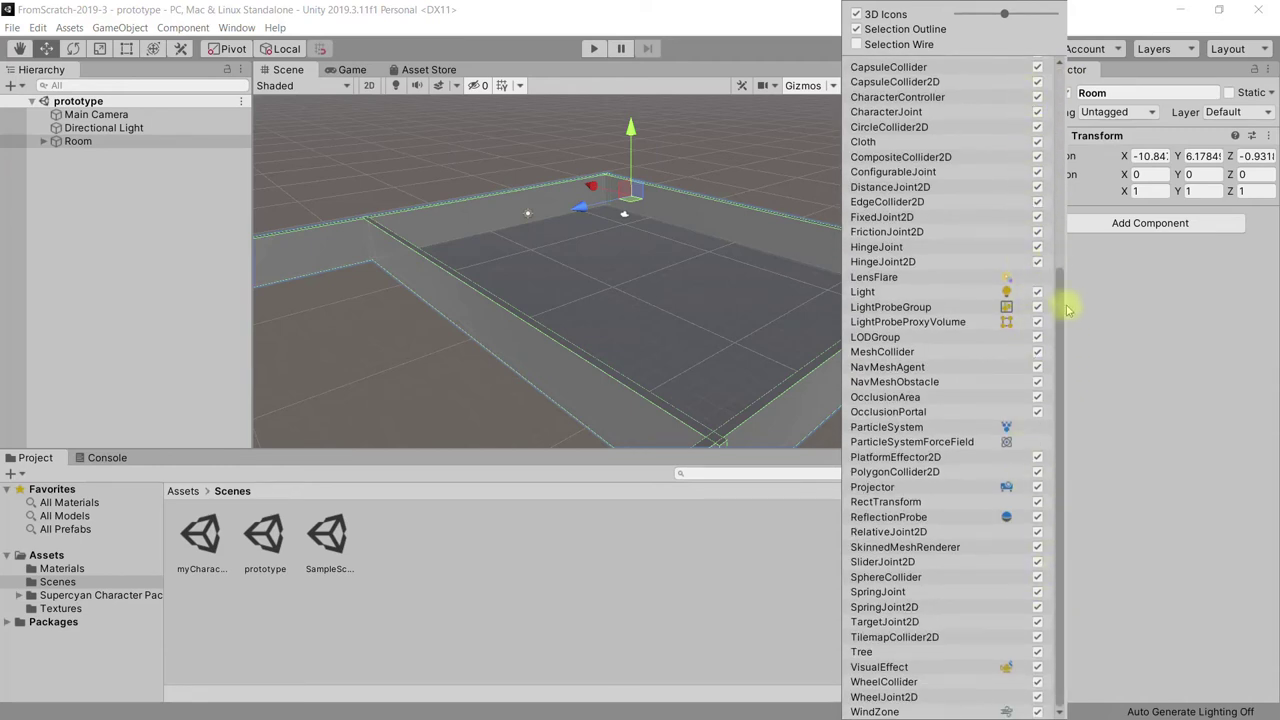
left_click_drag(1057, 314, 1035, 97)
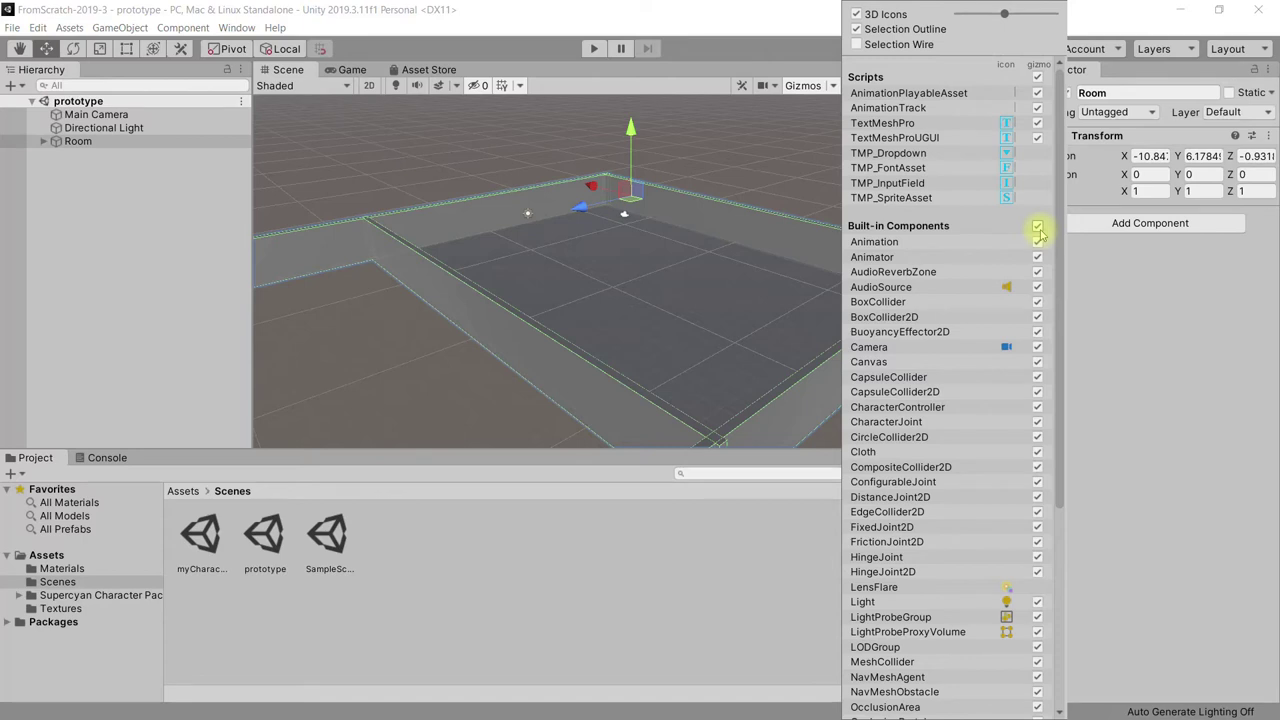
left_click(833, 87)
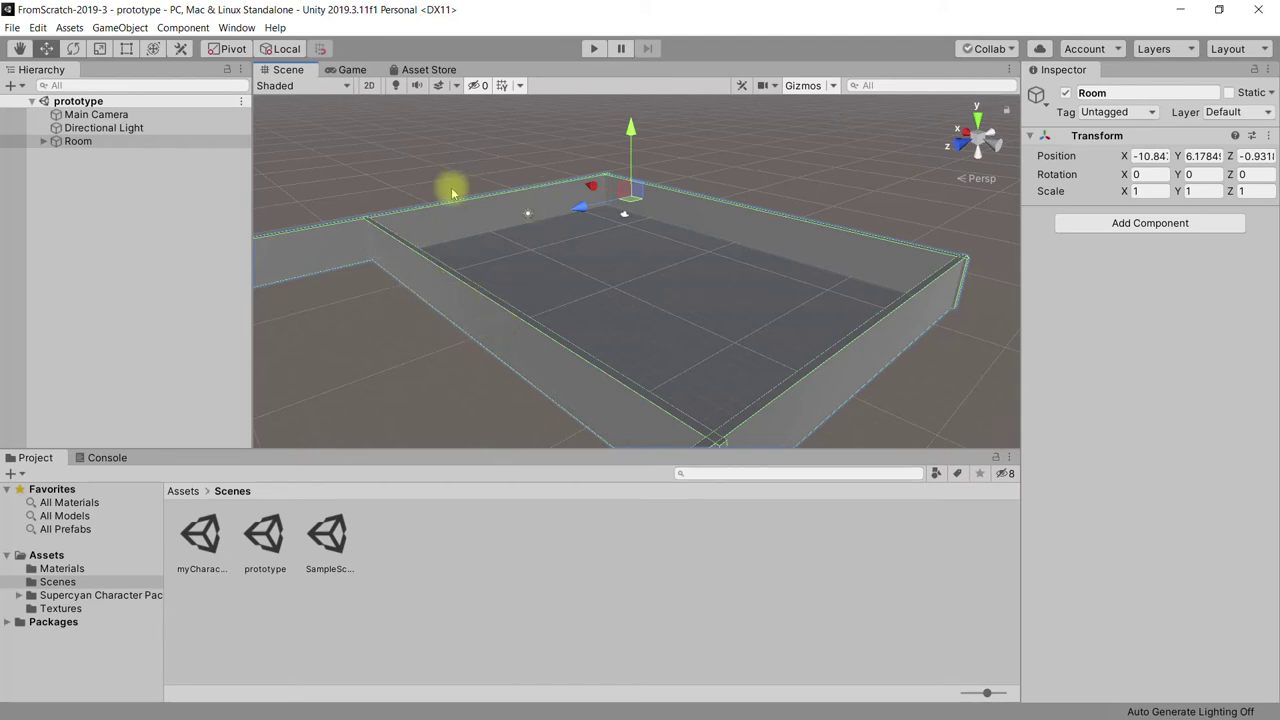
Step: Pan onto the empty floor beside the room and bring up the GameObject 3D Object list
middle_click_drag(509, 311, 686, 251)
middle_click_drag(604, 360, 628, 334)
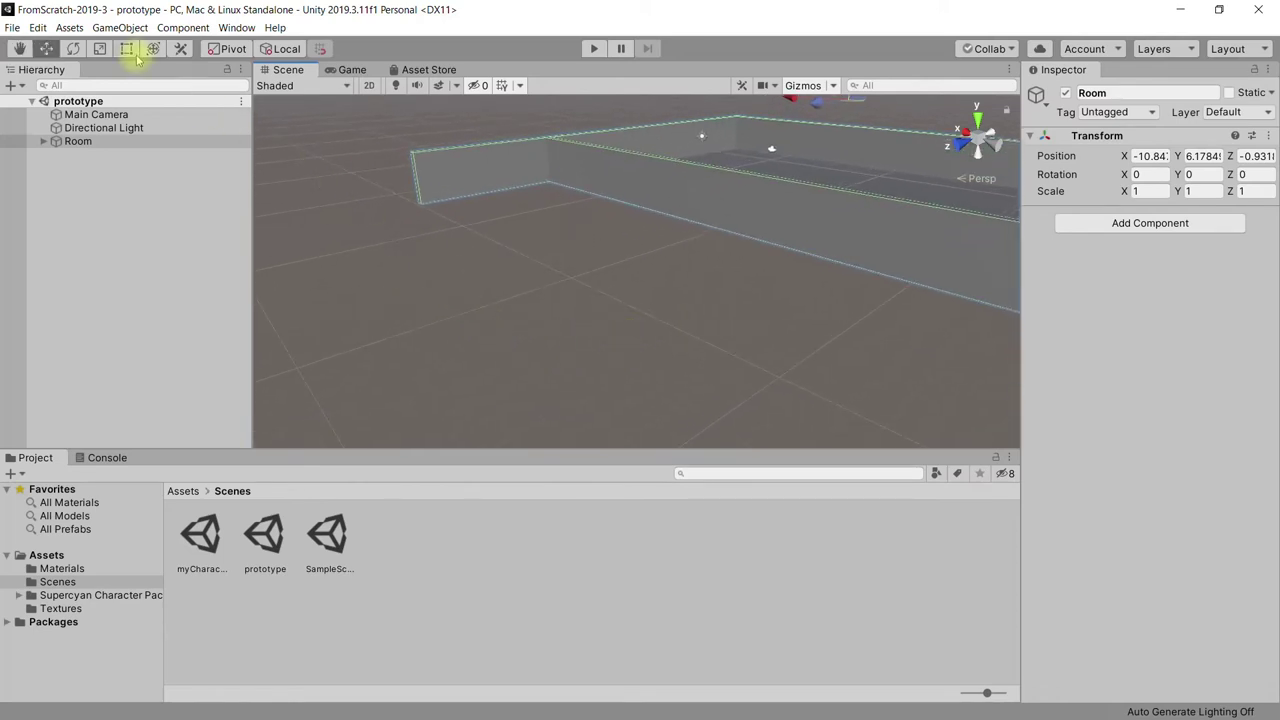
left_click(120, 27)
Step: Create a Cube and drag it along Y and Z to about (-4.78, -2.87, 12.87)
mouse_move(135, 77)
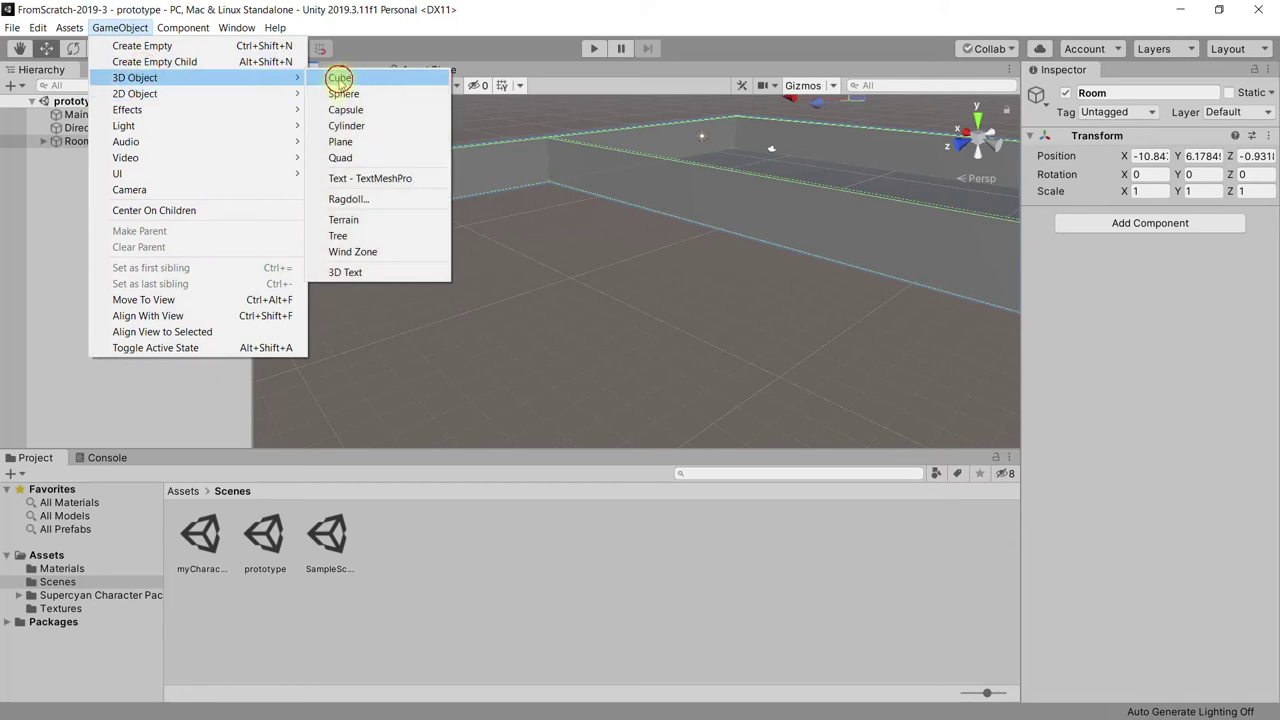
left_click(339, 77)
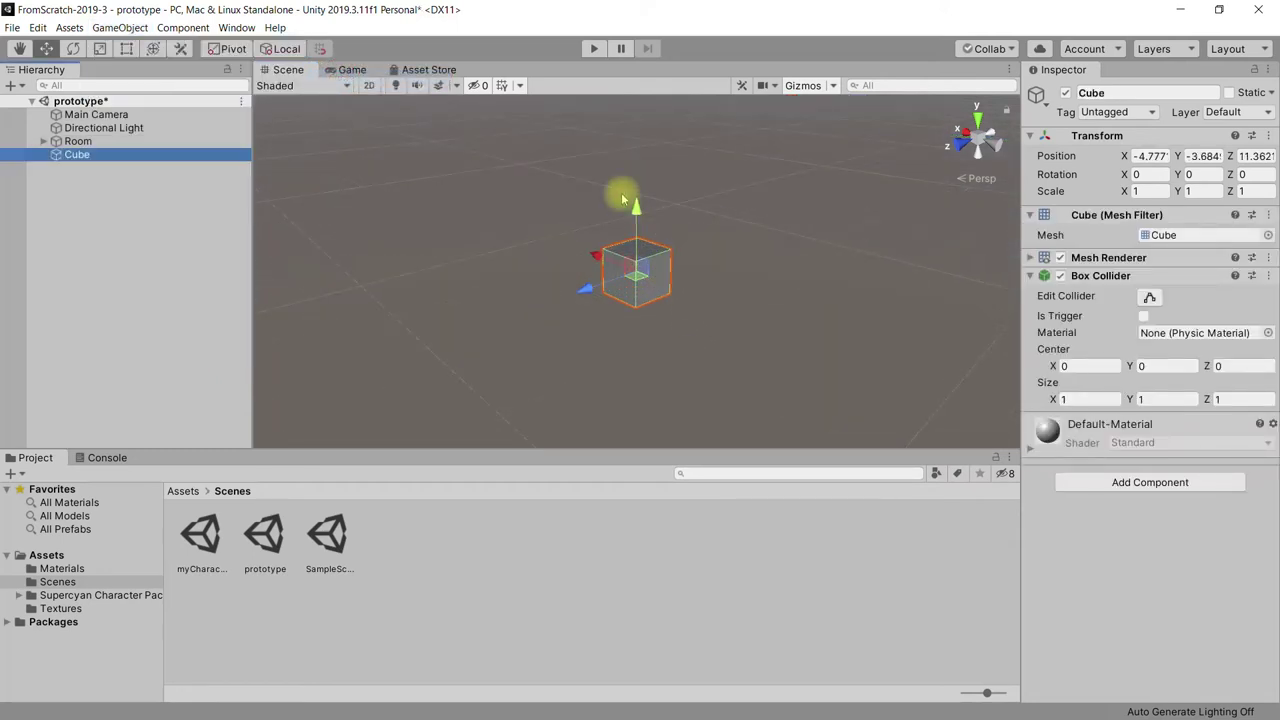
left_click_drag(638, 212, 694, 279)
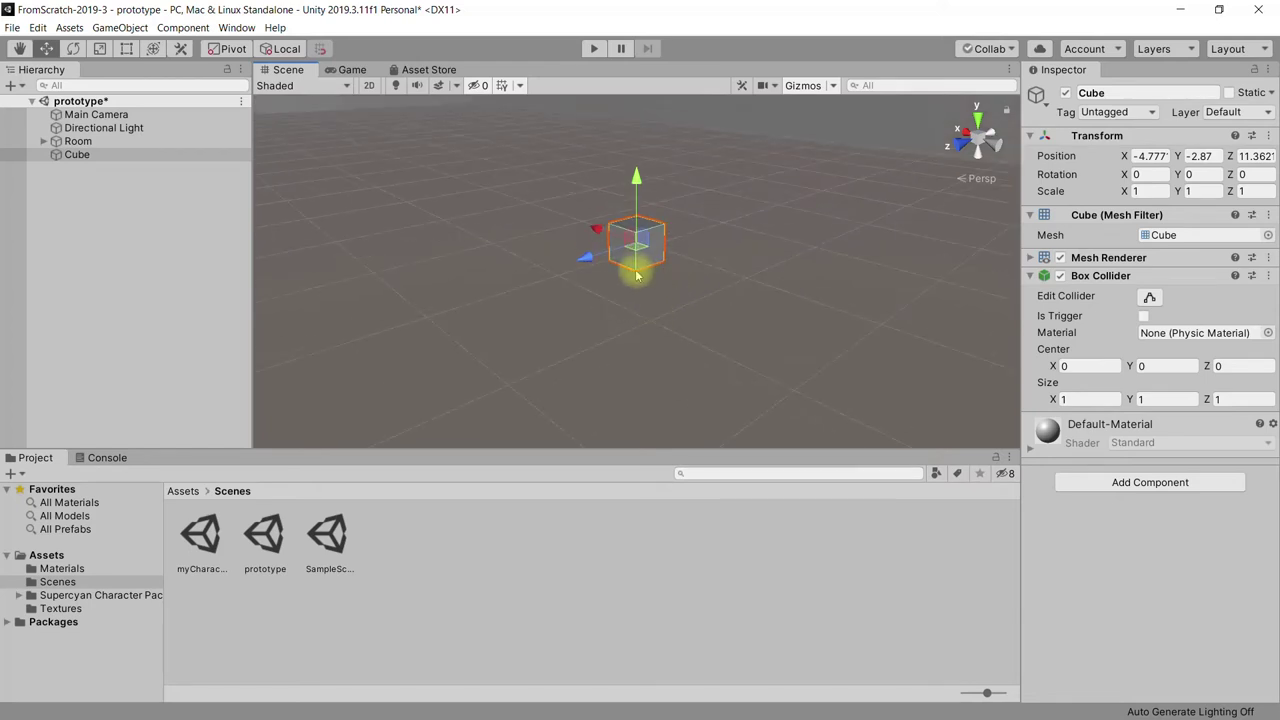
mouse_move(684, 290)
left_mouse_down()
mouse_move(551, 268)
mouse_move(534, 277)
left_mouse_up()
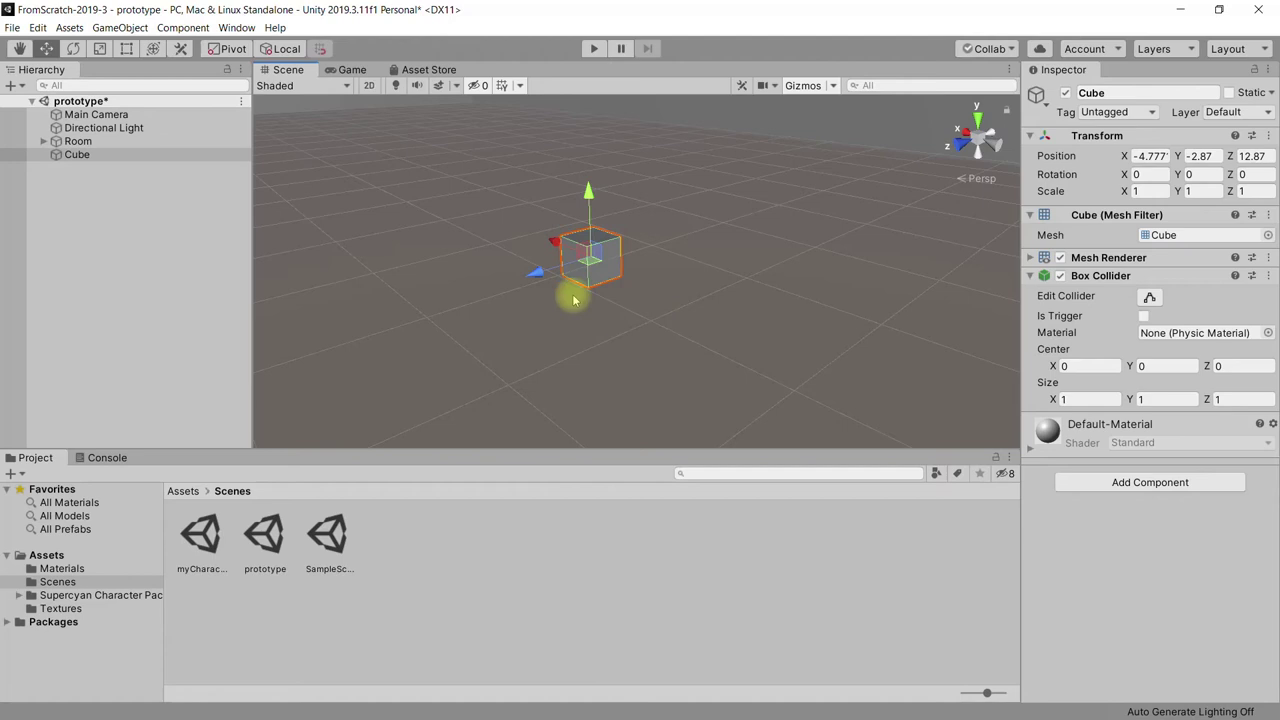
left_click(1150, 156)
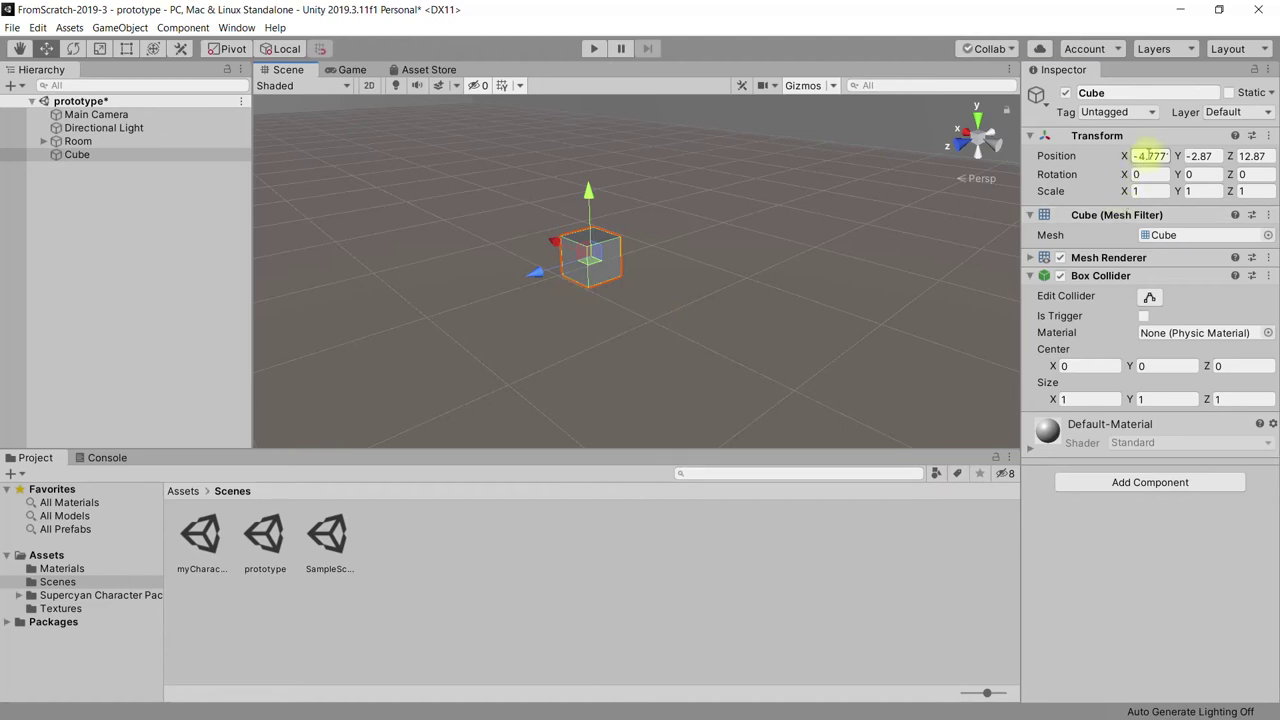
Step: Enter Transform Position X -6, Y 0, Z 15 so the Cube rests on the floor
type("4")
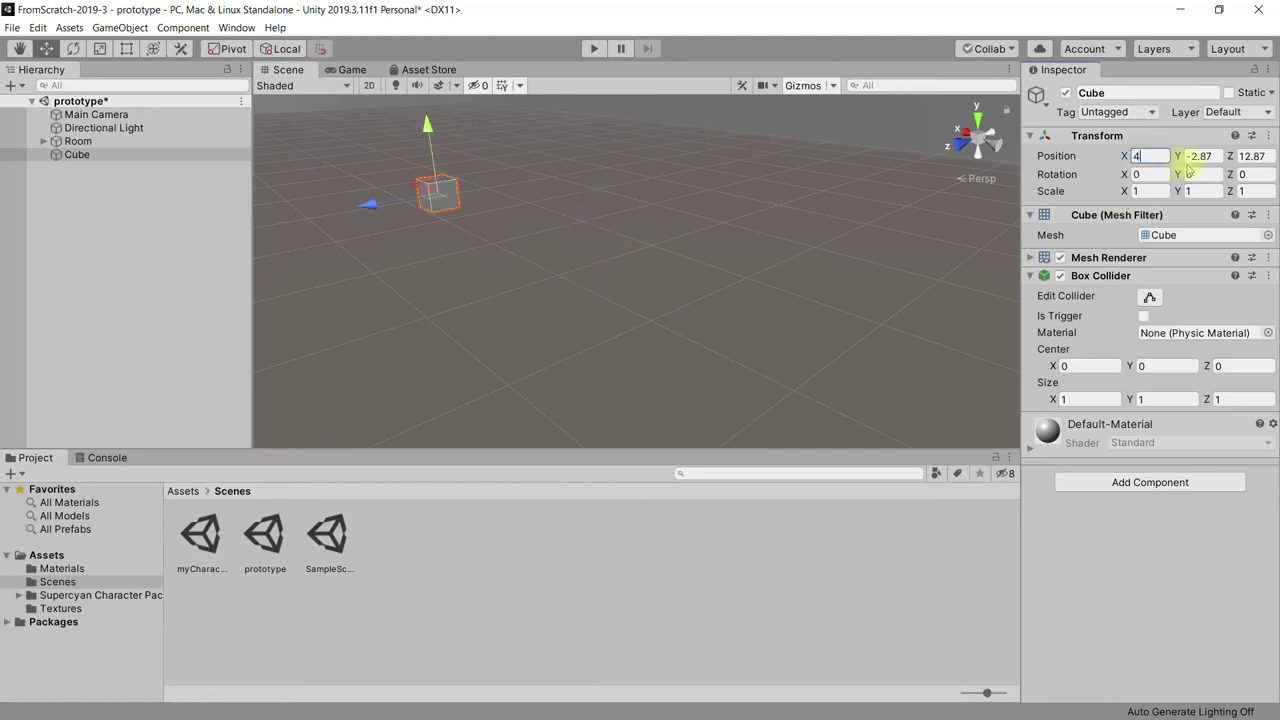
left_click(1199, 156)
type("3")
key("Tab")
type("0")
left_click(1209, 156)
type("0")
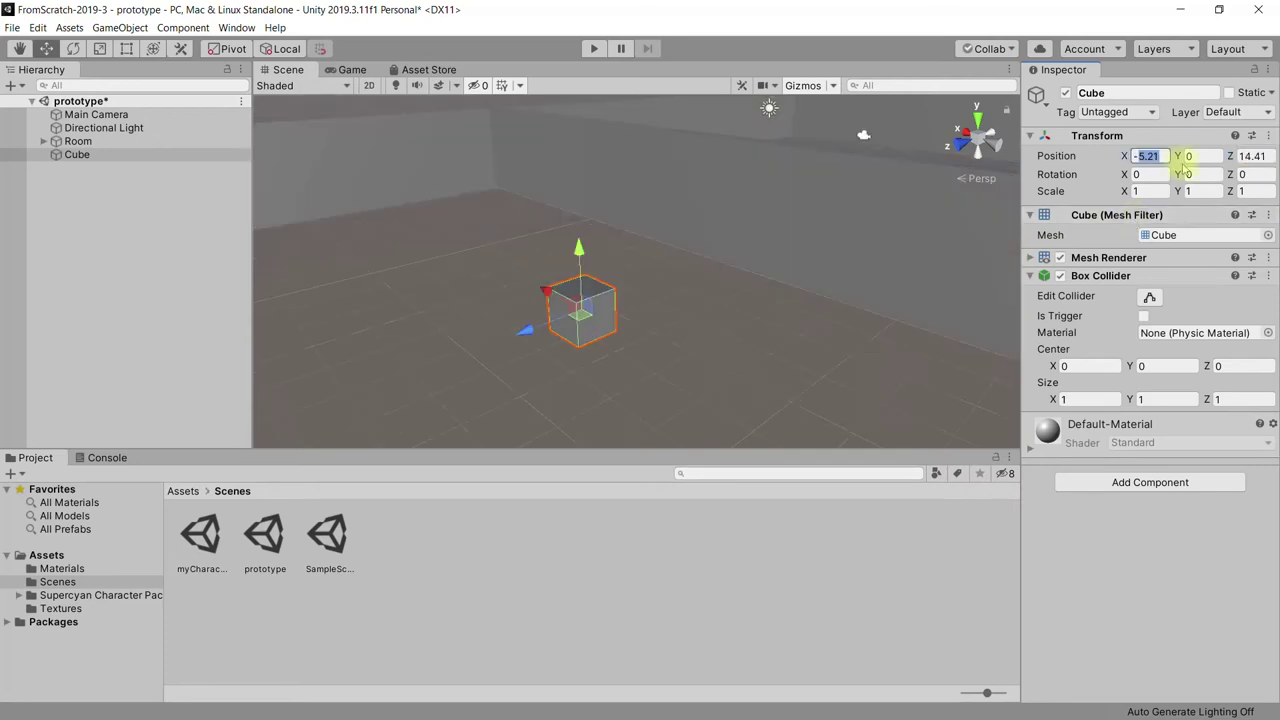
type("-6")
left_click(1250, 156)
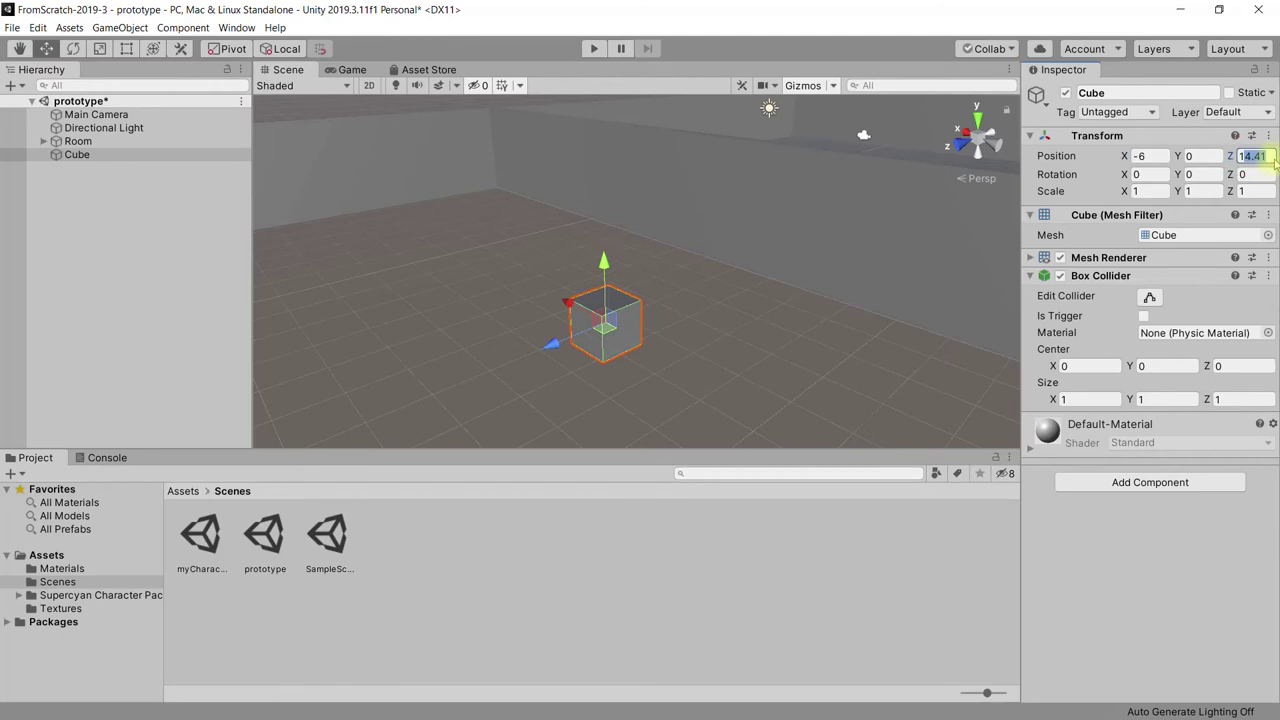
type("15")
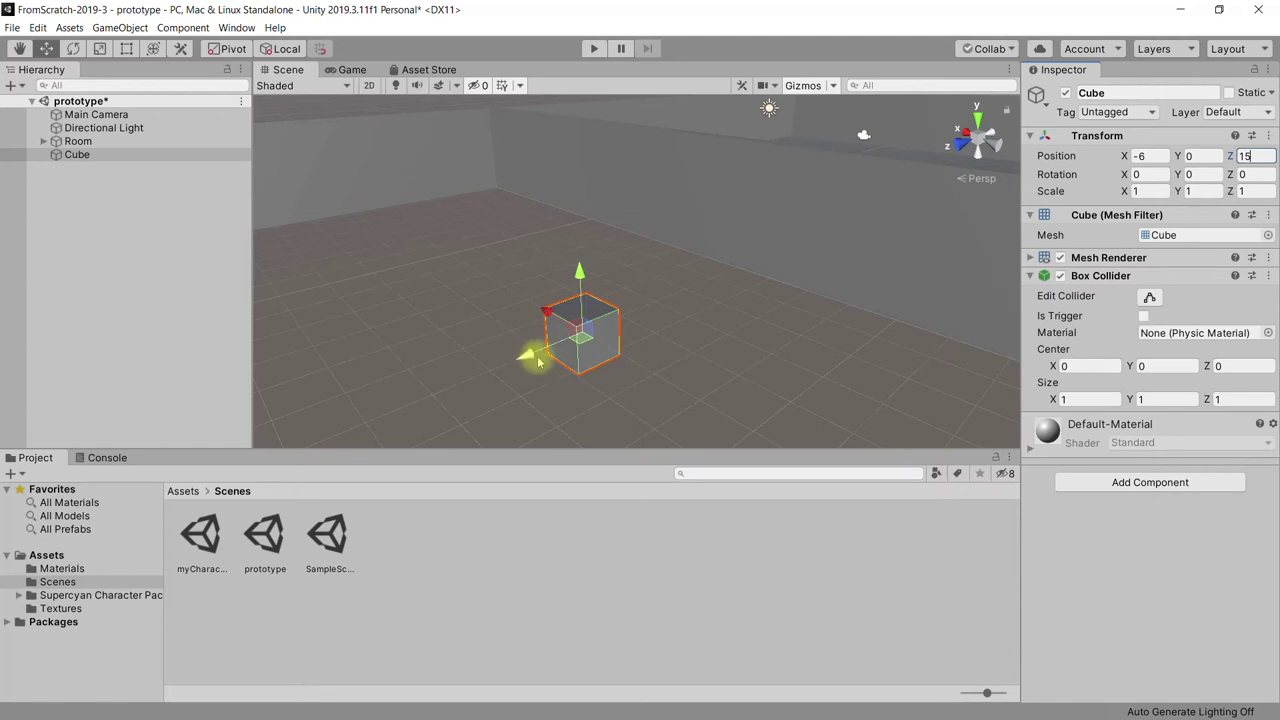
mouse_move(530, 358)
left_mouse_down()
mouse_move(497, 376)
mouse_move(538, 356)
mouse_move(573, 360)
mouse_move(534, 366)
left_mouse_up()
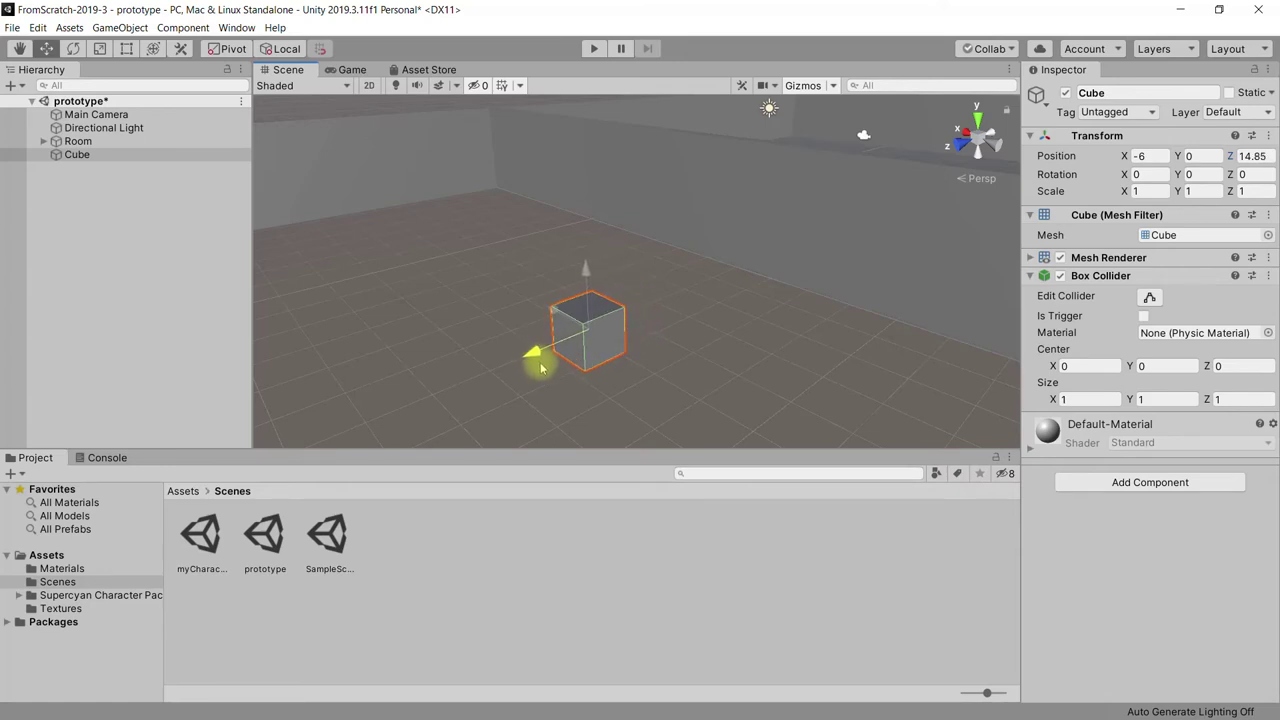
left_click_drag(543, 368, 545, 366)
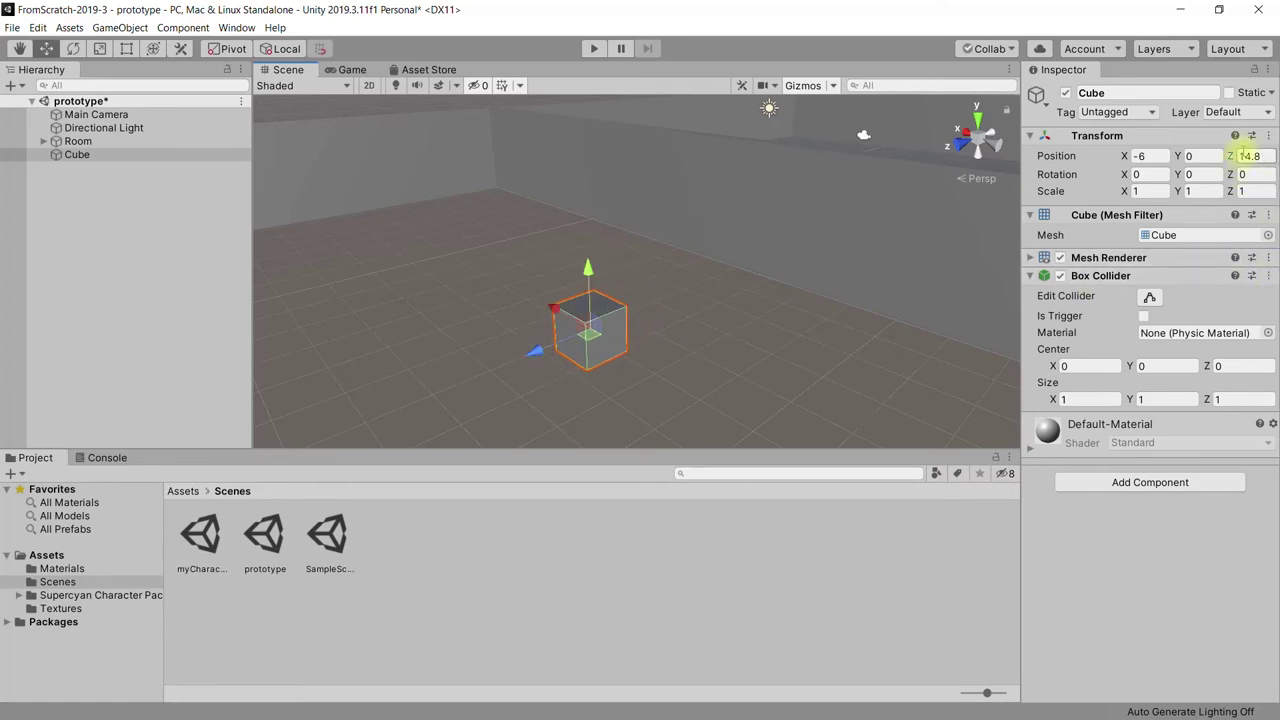
left_click_drag(535, 357, 531, 359)
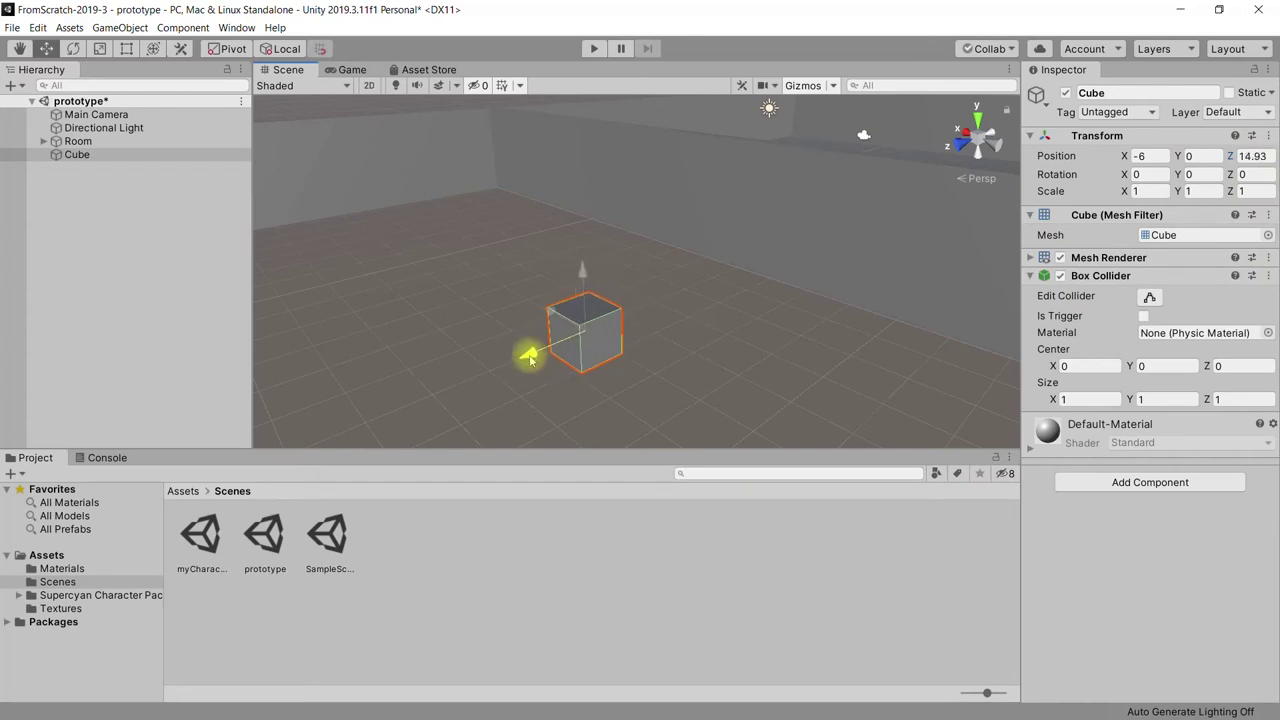
left_click_drag(530, 360, 523, 357)
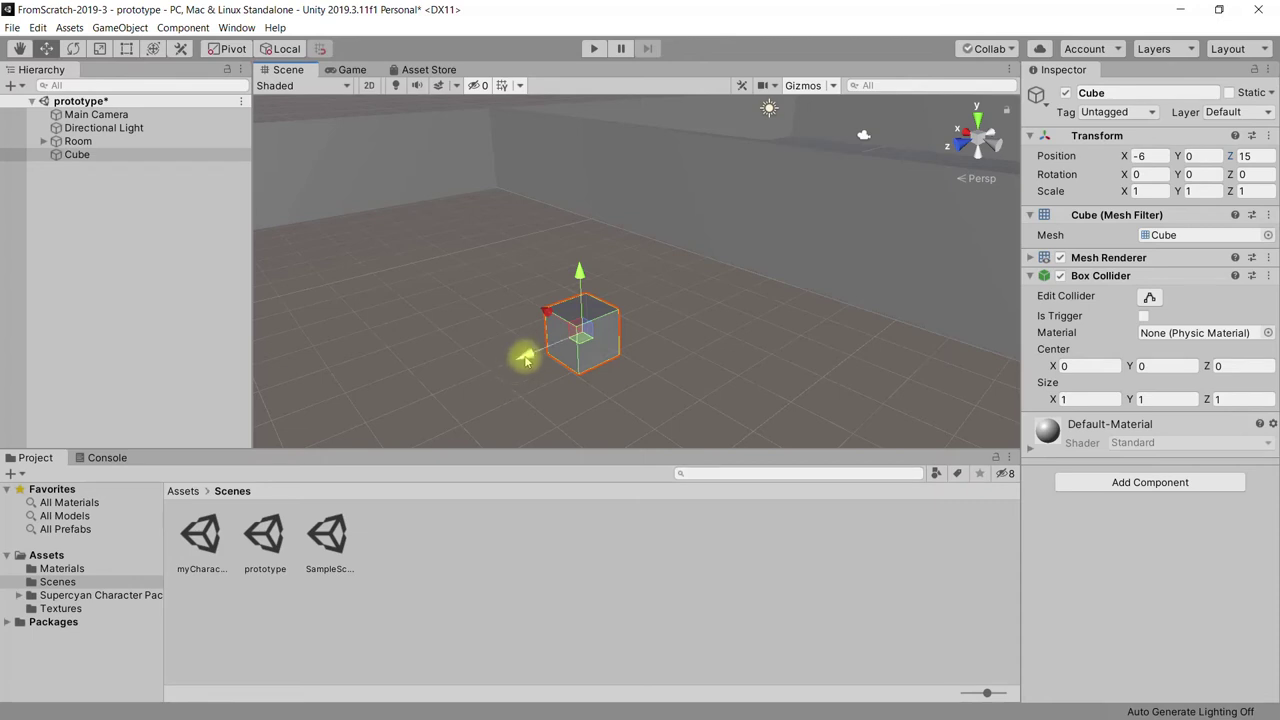
key("ctrl")
mouse_move(525, 355)
left_mouse_down("ctrl")
mouse_move(483, 372)
mouse_move(526, 368)
mouse_move(491, 374)
left_mouse_up("ctrl")
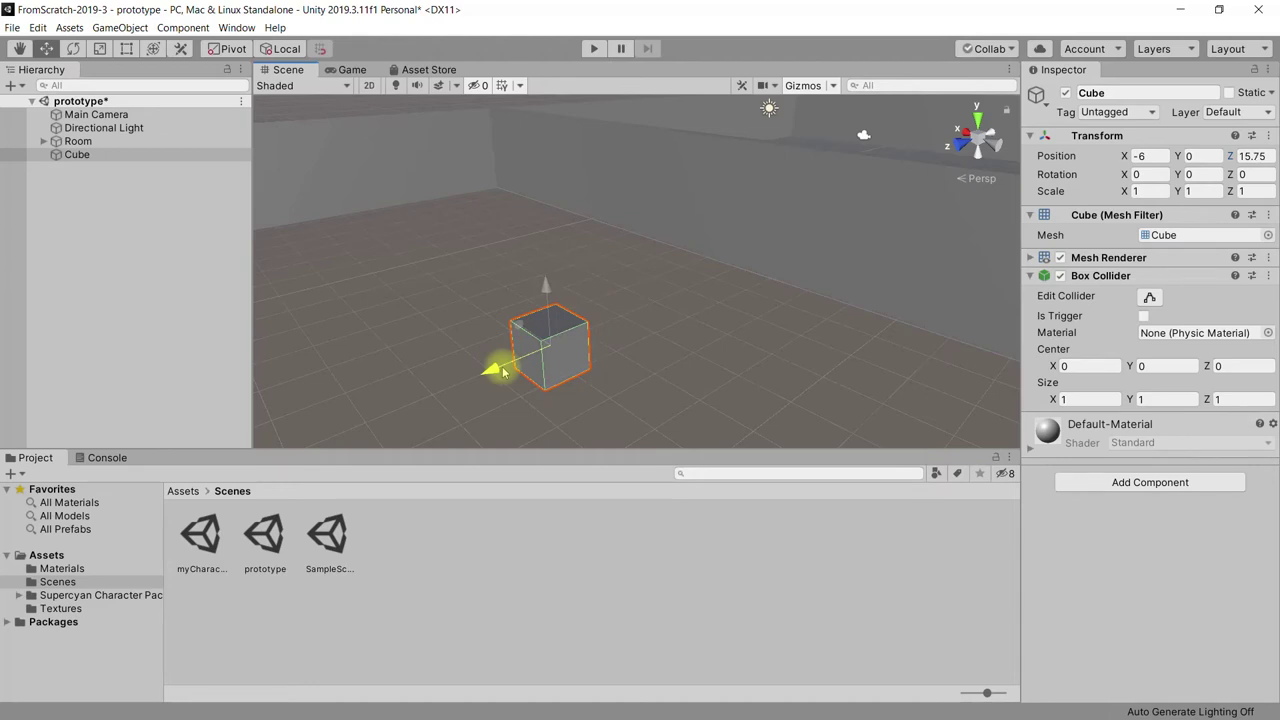
mouse_move(492, 374)
left_mouse_down("ctrl")
mouse_move(521, 383)
mouse_move(498, 389)
mouse_move(536, 396)
mouse_move(489, 391)
mouse_move(545, 398)
left_mouse_up("ctrl")
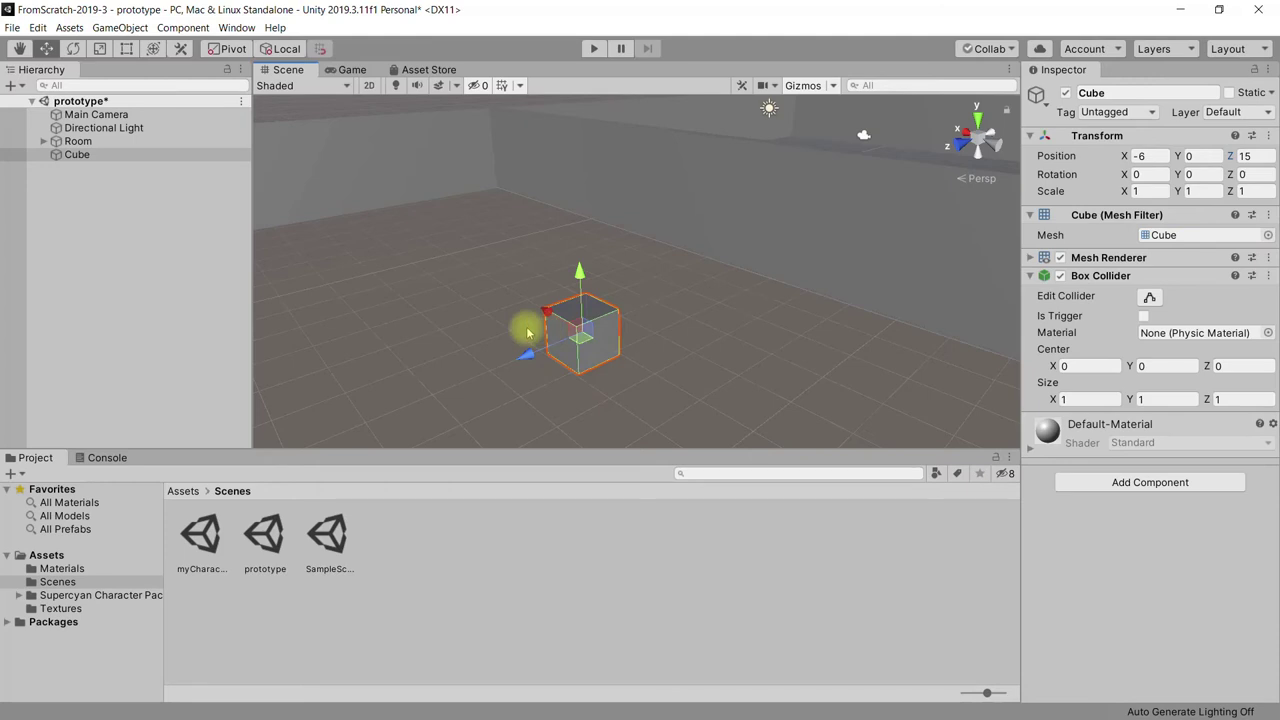
mouse_move(530, 358)
left_mouse_down()
mouse_move(496, 375)
mouse_move(543, 357)
mouse_move(489, 376)
mouse_move(534, 366)
left_mouse_up()
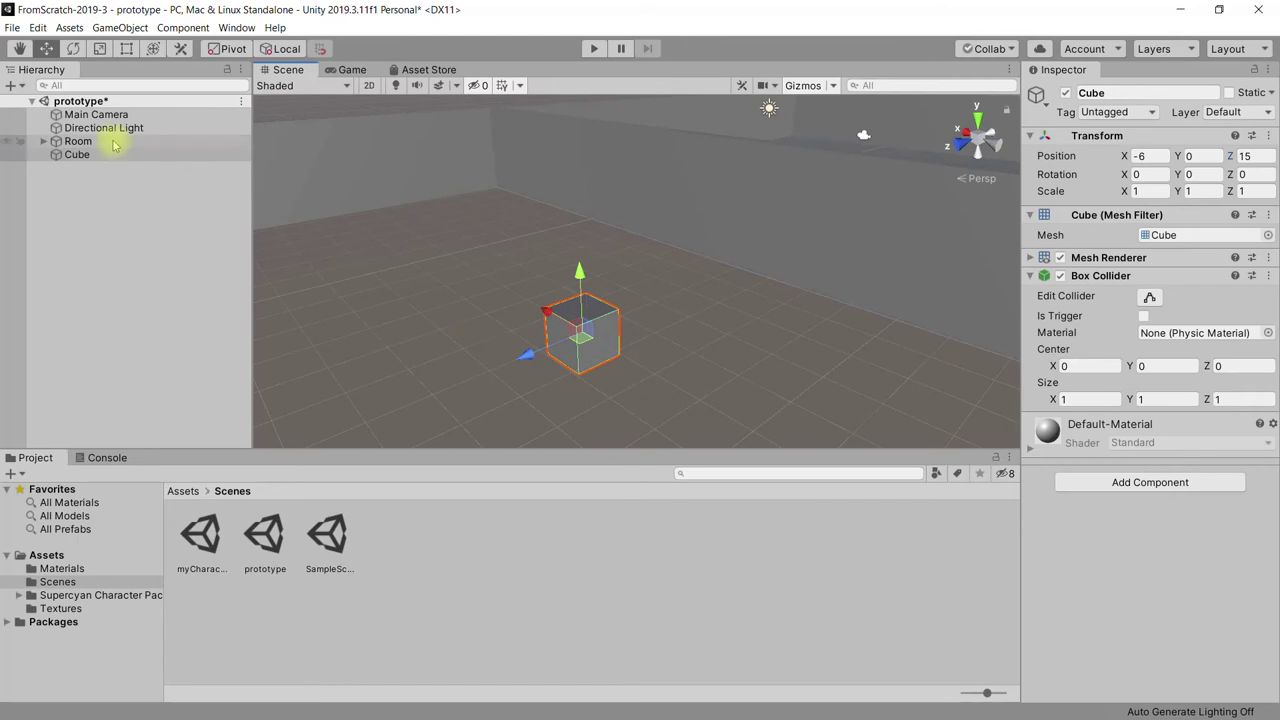
left_click(140, 155)
Step: Duplicate the Cube and slide Cube (1) along Z to 16, flush against the original
key("ctrl+d")
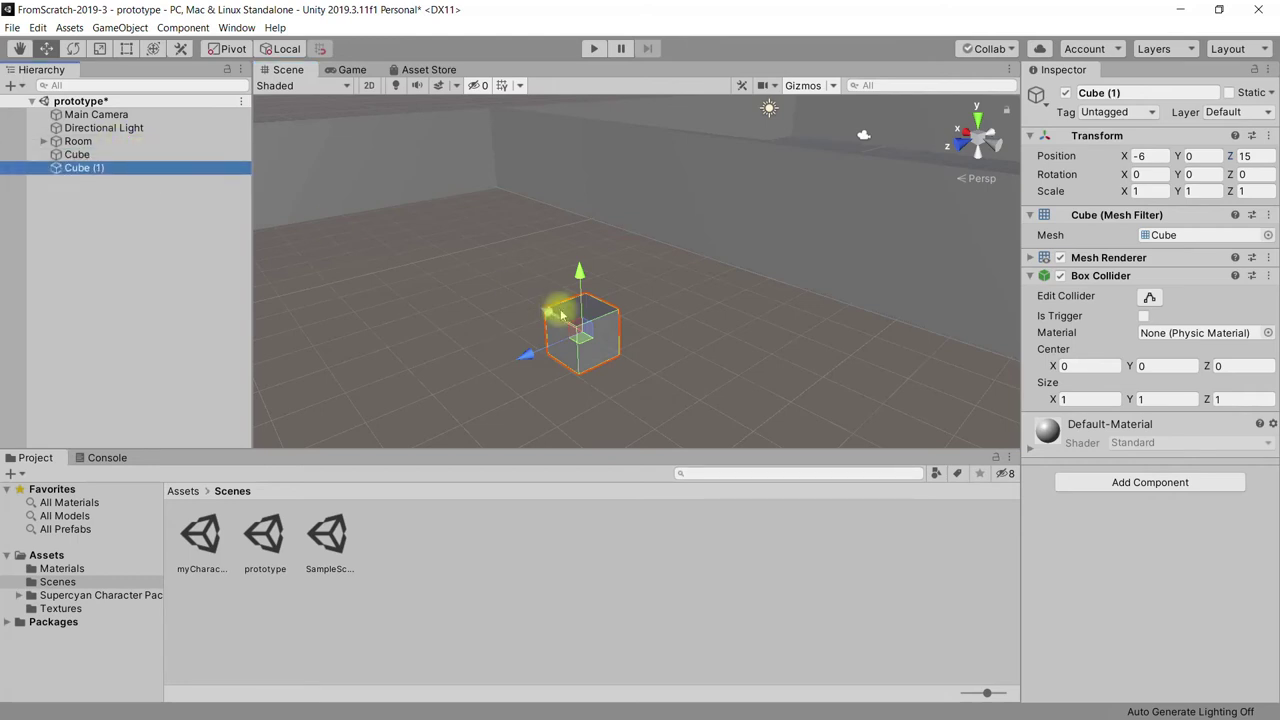
mouse_move(548, 316)
left_mouse_down()
mouse_move(552, 326)
mouse_move(543, 316)
left_mouse_up()
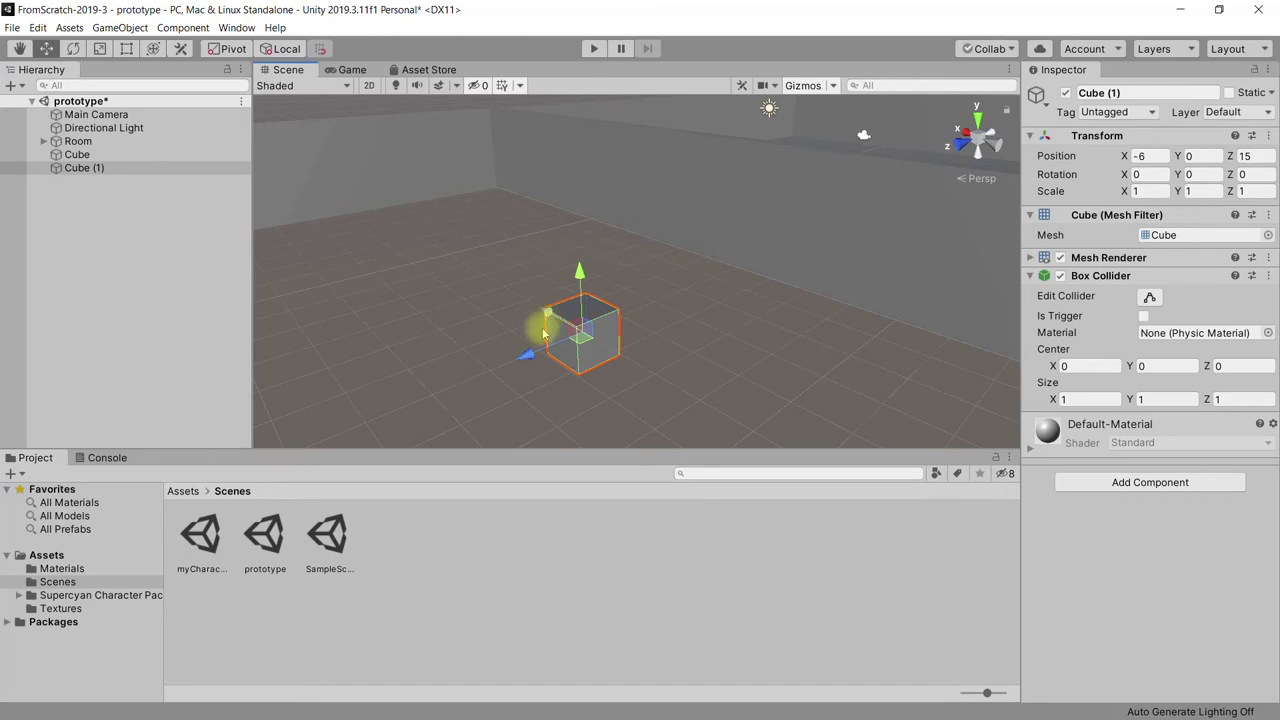
mouse_move(525, 356)
left_mouse_down()
mouse_move(474, 382)
mouse_move(487, 378)
left_mouse_up()
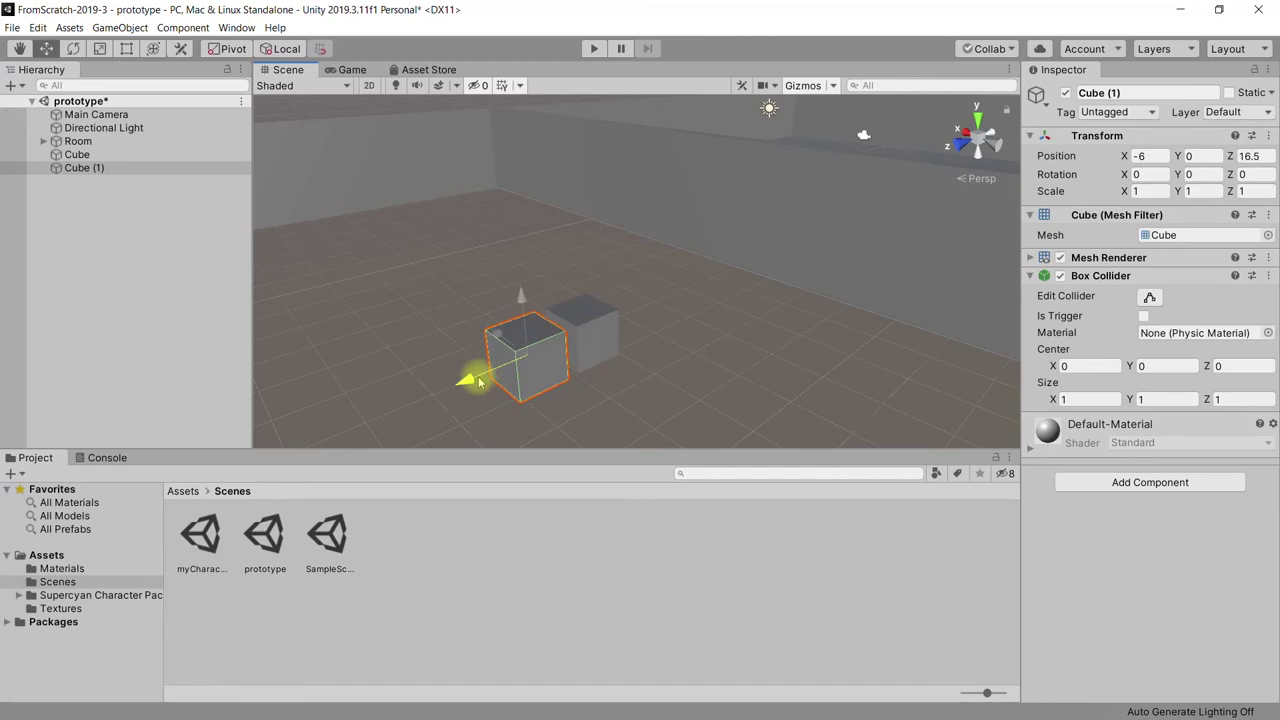
mouse_move(586, 386)
left_mouse_down("alt")
mouse_move(655, 395)
mouse_move(485, 353)
mouse_move(448, 338)
mouse_move(456, 325)
left_mouse_up("alt")
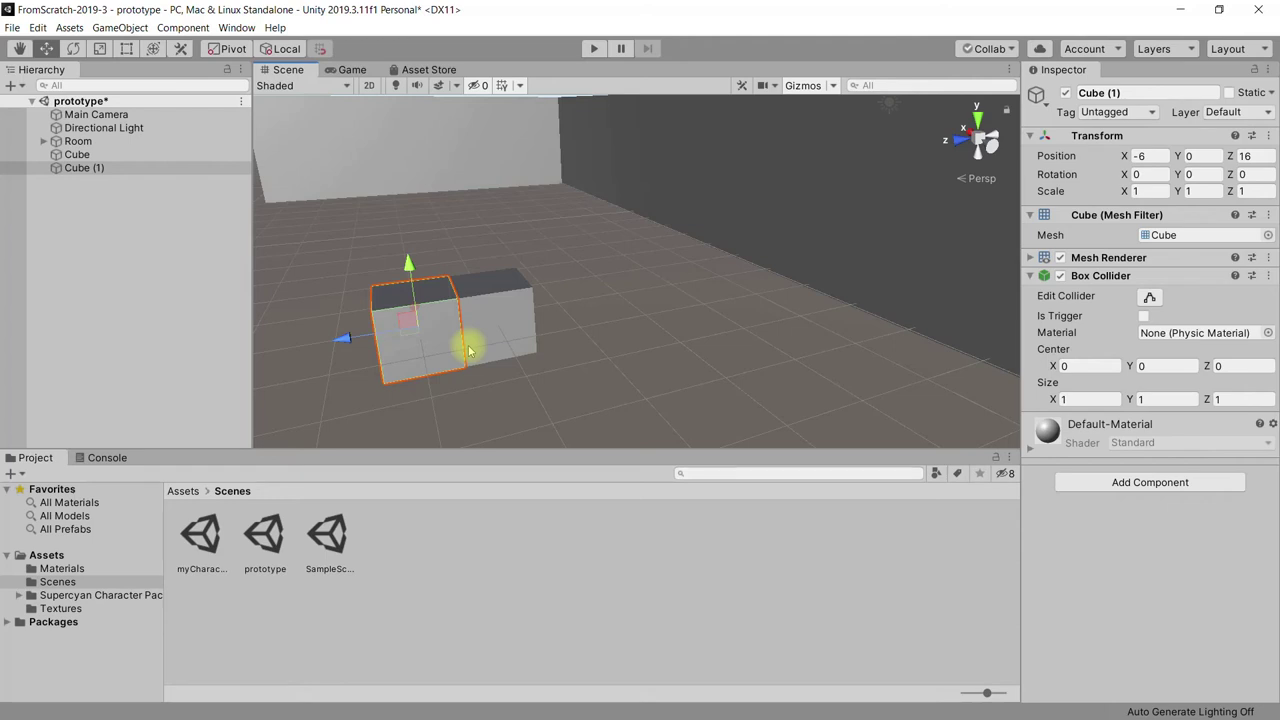
Step: Snap-drag Cube (1) up exactly one unit to Position Y 1, undoing an overshoot
right_click_drag(606, 383, 571, 363)
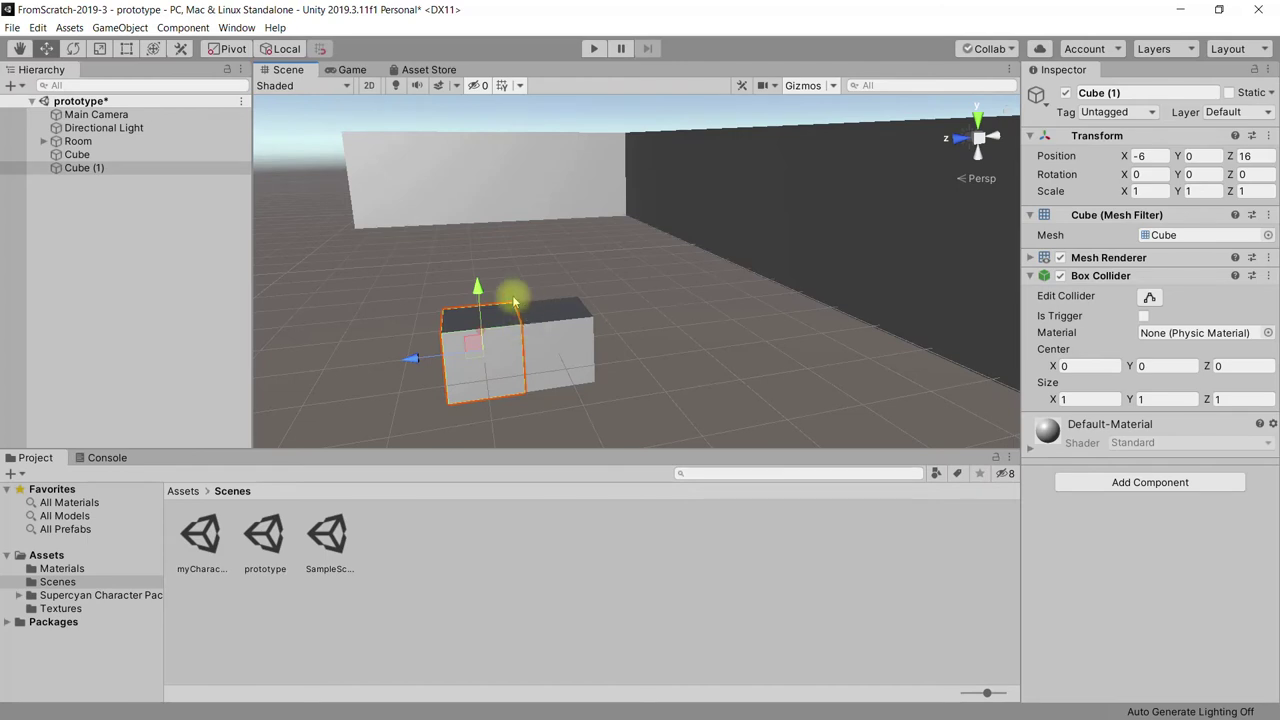
left_click_drag(478, 288, 458, 228)
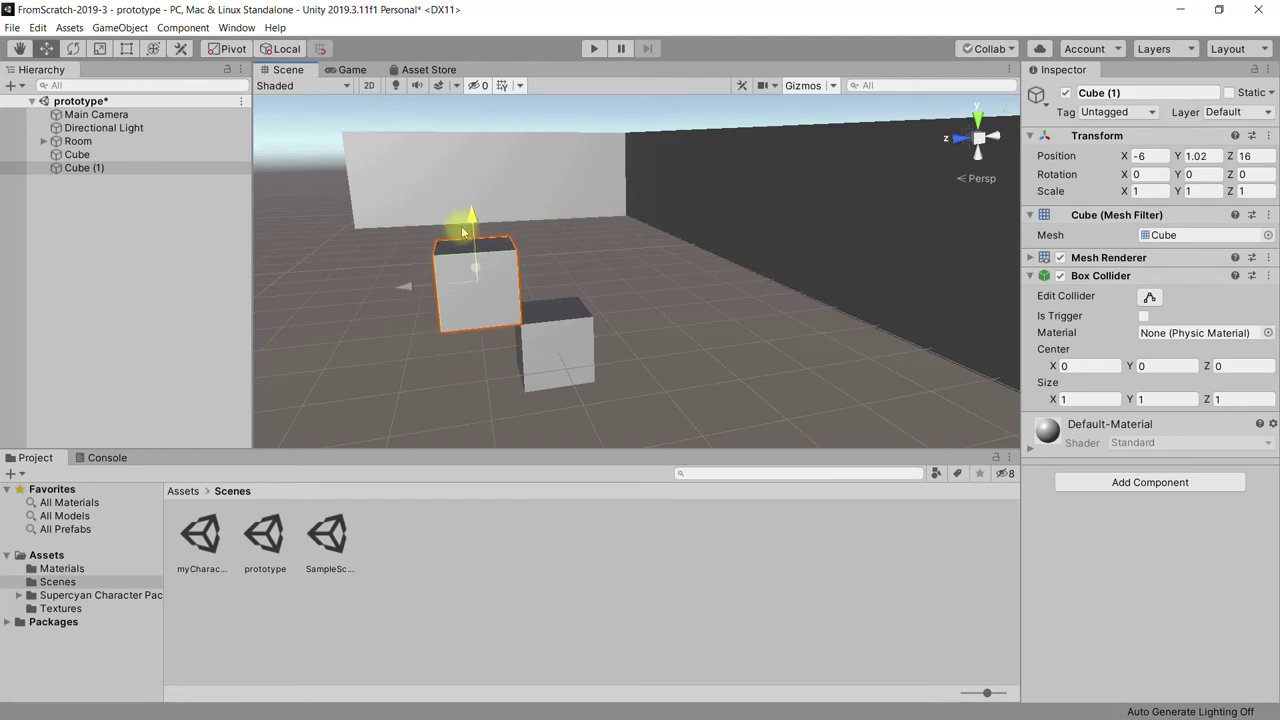
mouse_move(571, 392)
middle_mouse_down()
mouse_move(543, 371)
mouse_move(551, 331)
mouse_move(568, 336)
middle_mouse_up()
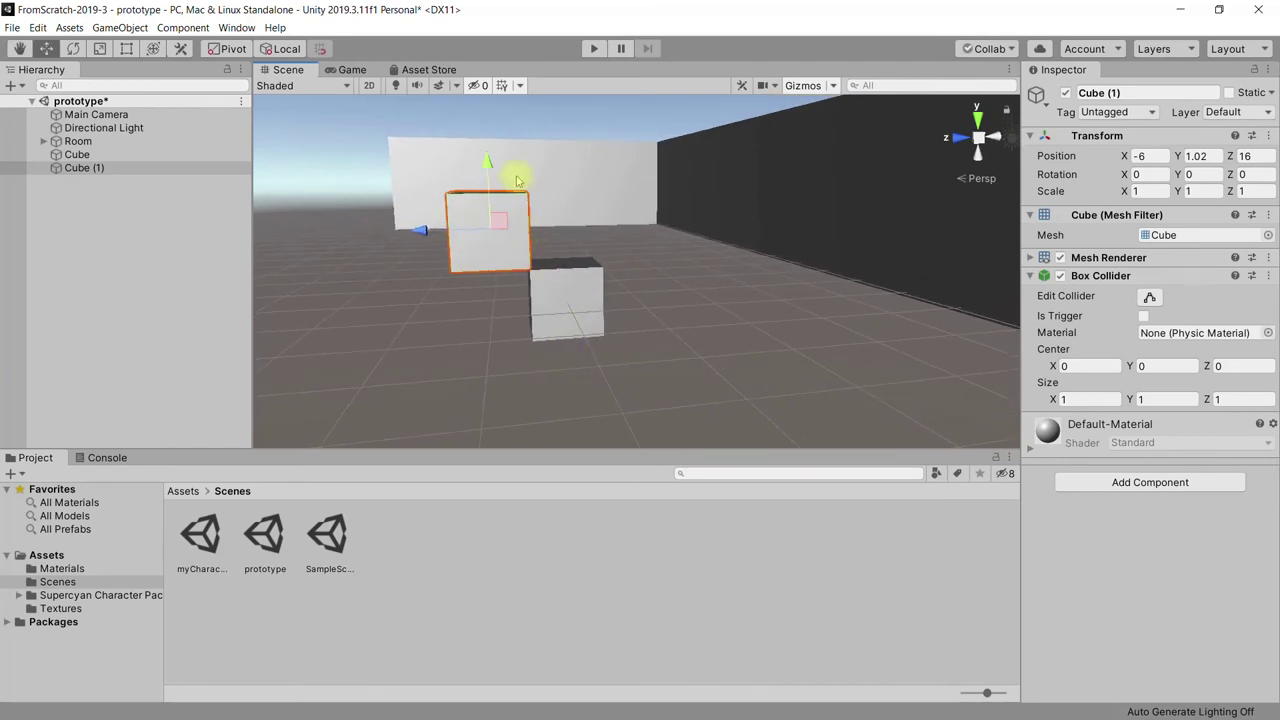
left_click_drag(485, 168, 490, 163)
key("ctrl+z")
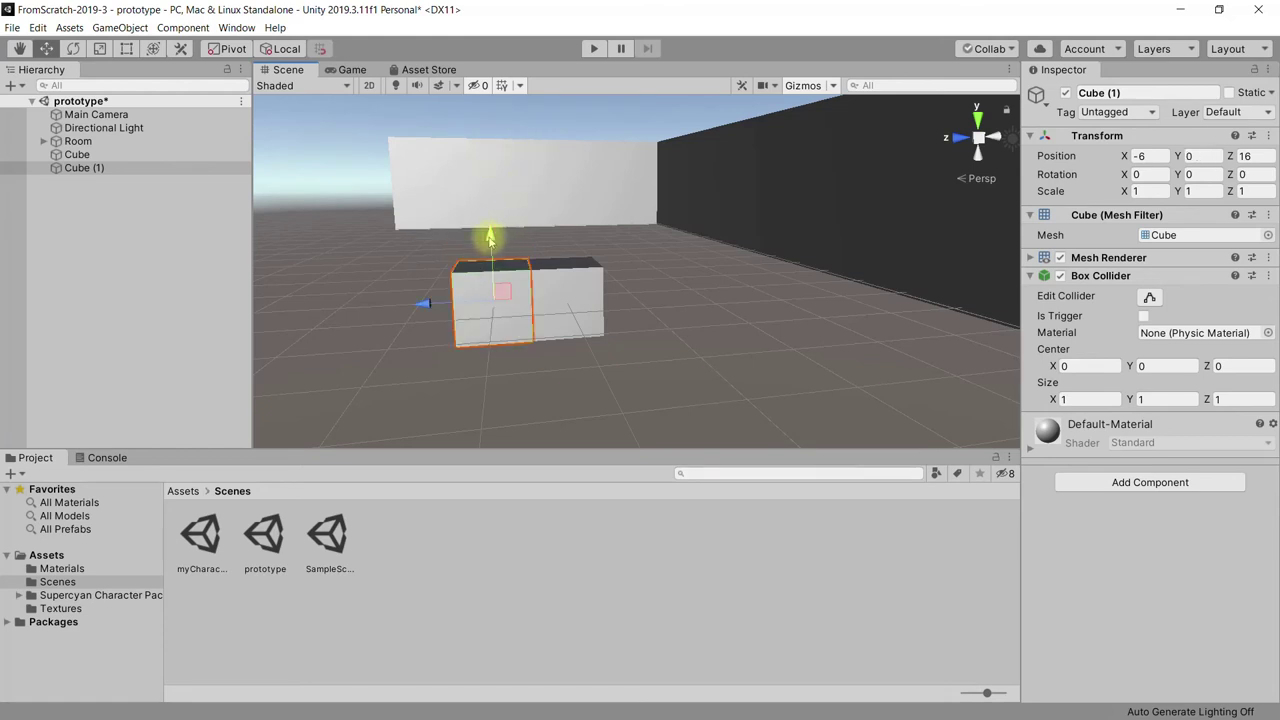
left_click_drag(490, 237, 490, 170)
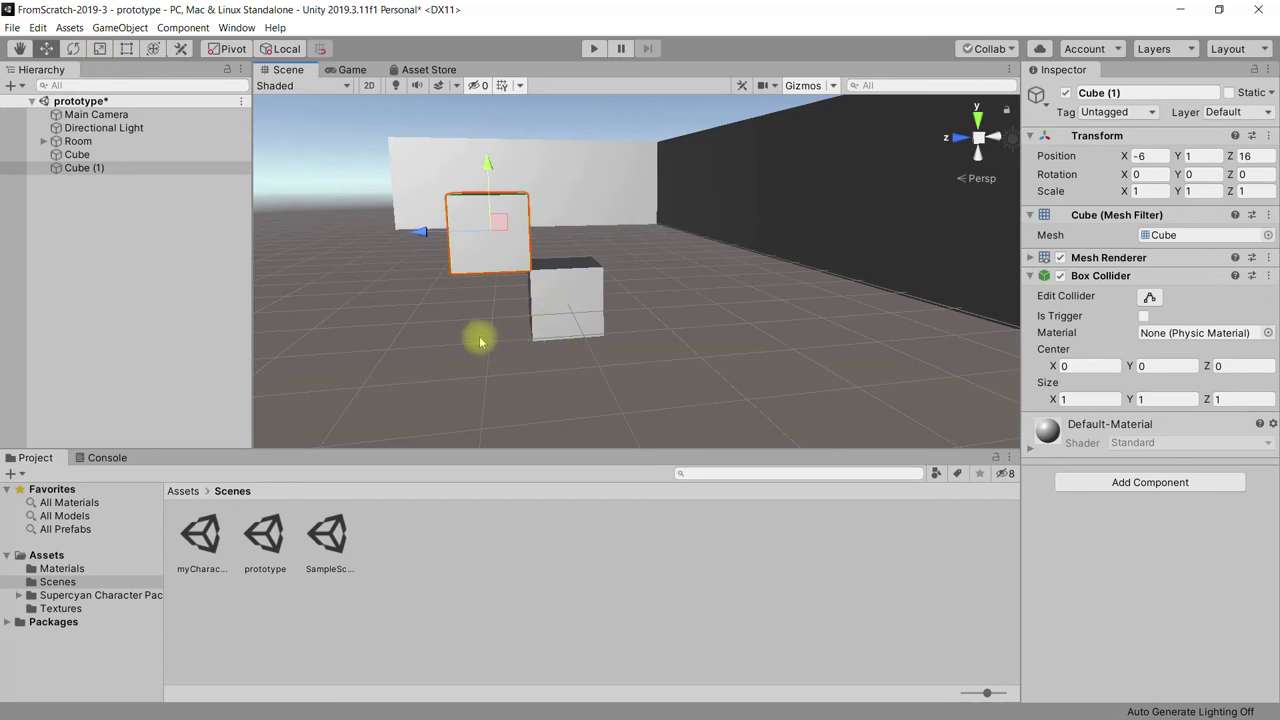
left_click(170, 170)
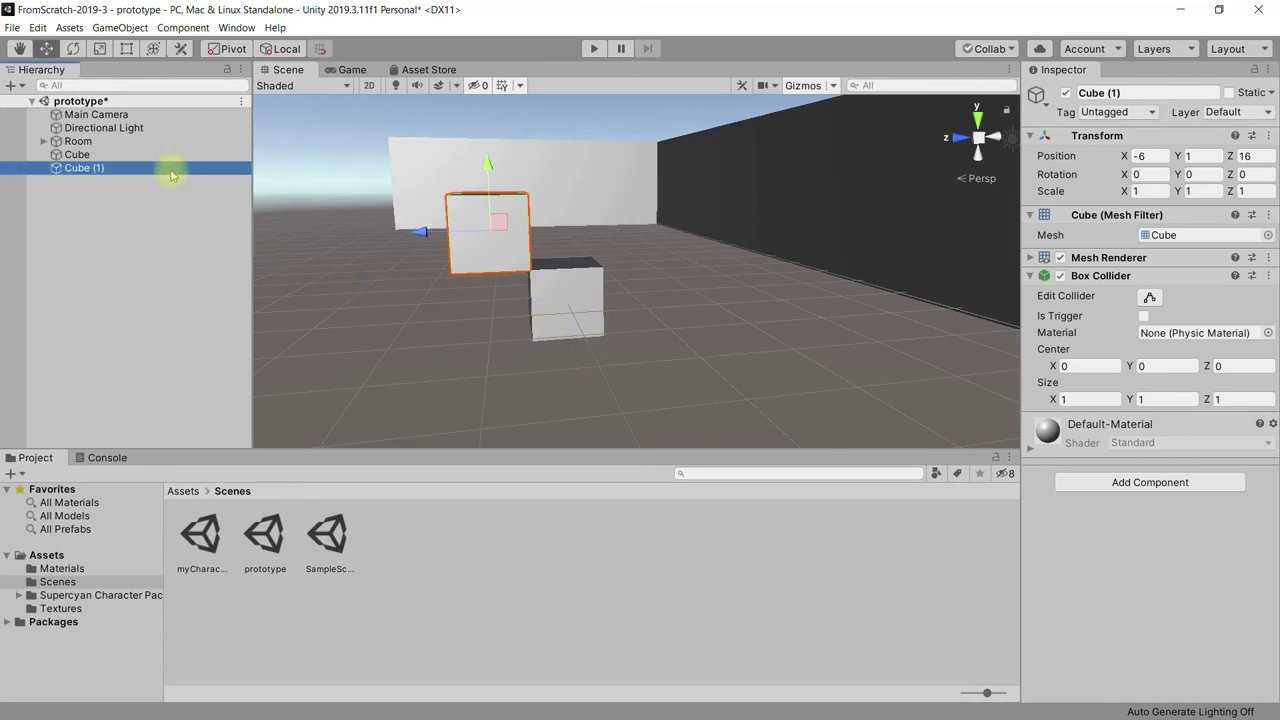
Step: Duplicate Cube (1) and drag the new Cube (2) forward to Z 13.86
key("ctrl+d")
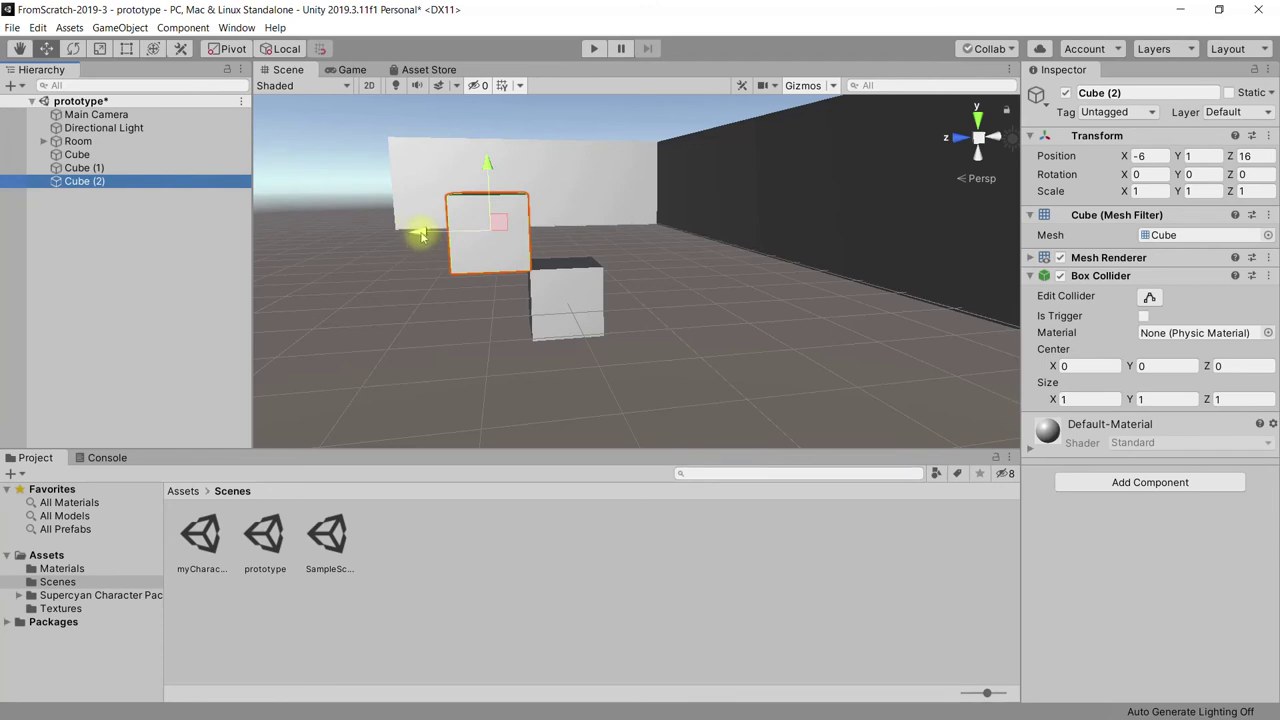
left_click_drag(420, 234, 574, 234)
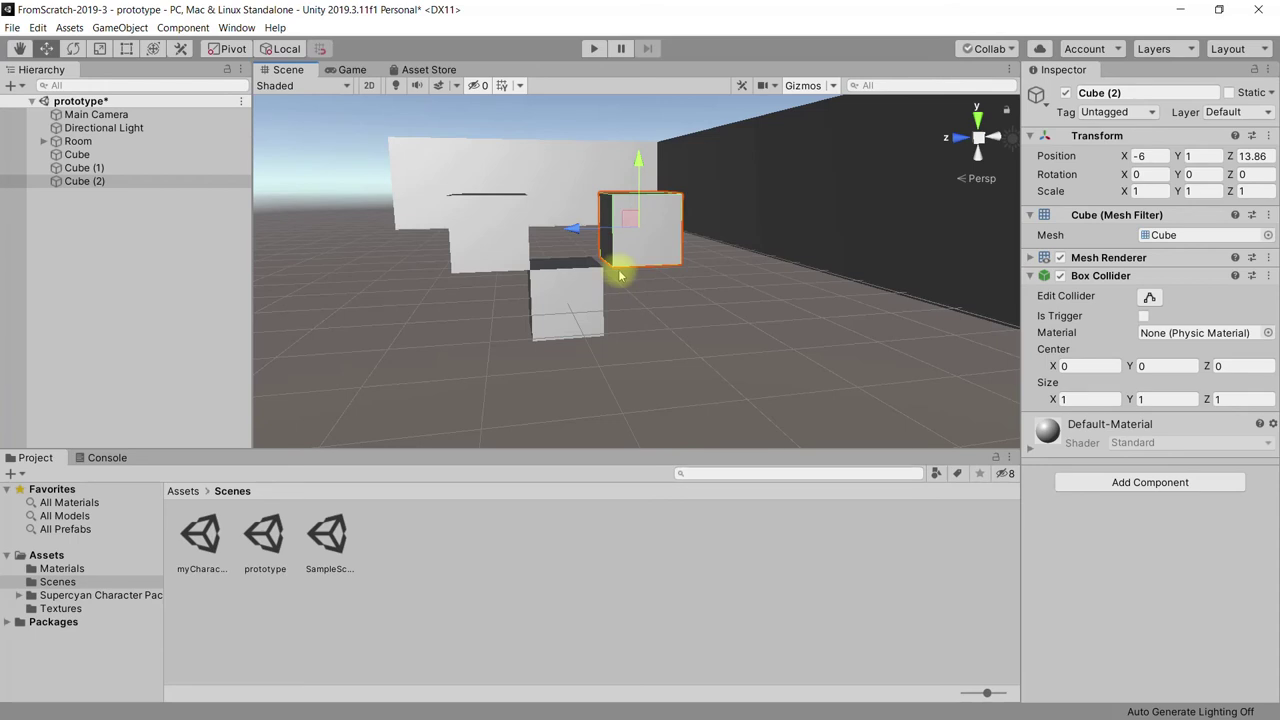
key("v")
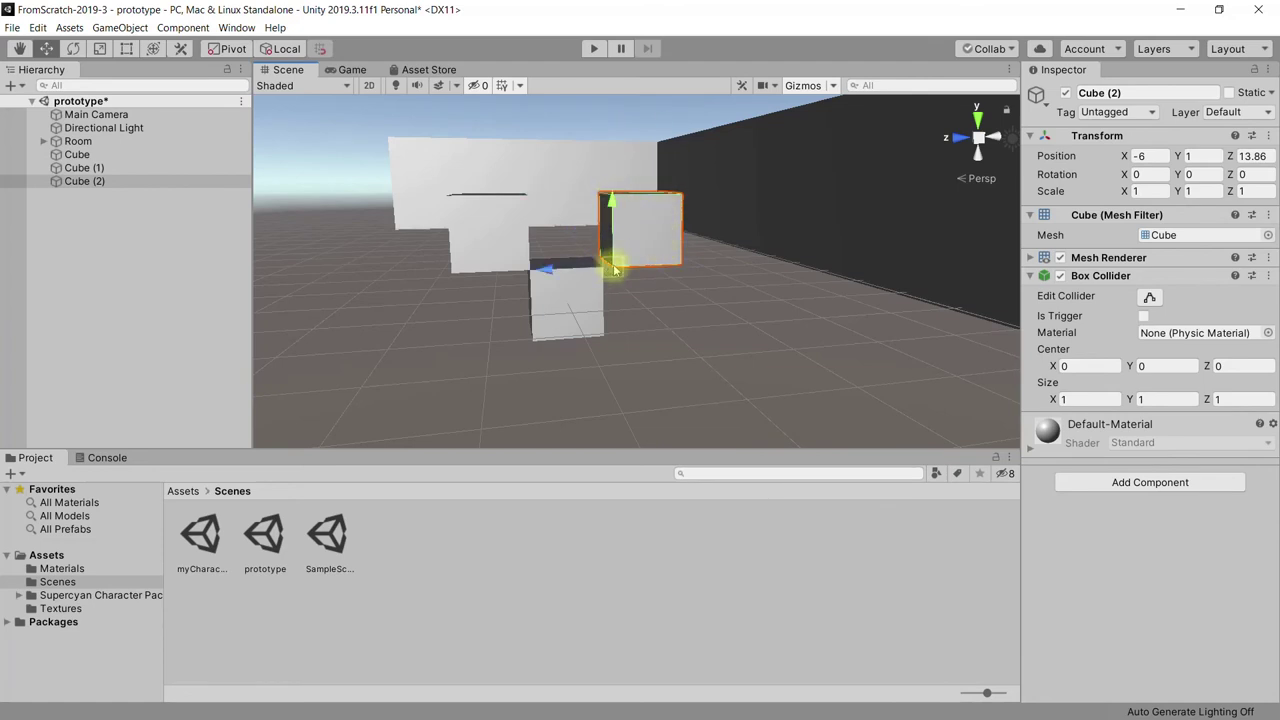
Step: Vertex-snap Cube (2)'s corner onto the other cube, placing it at -7, 1, 14
scroll(692, 330, "up", 5)
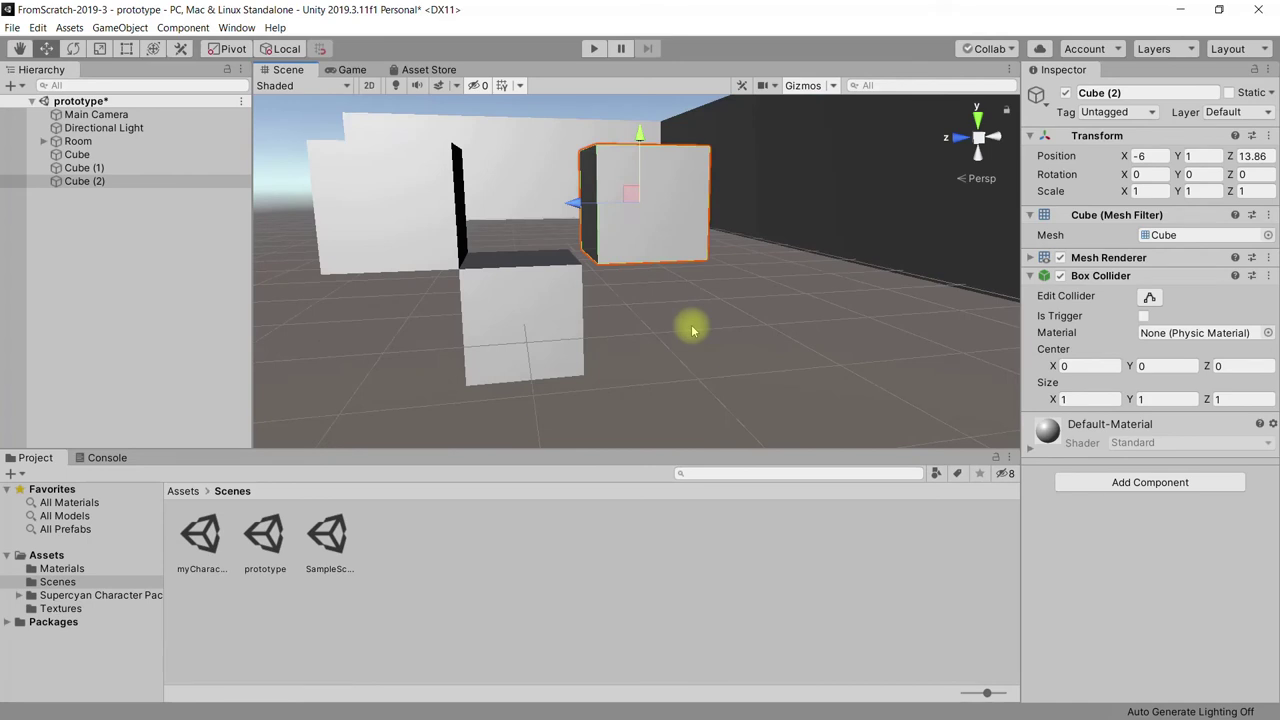
scroll(692, 330, "up", 2)
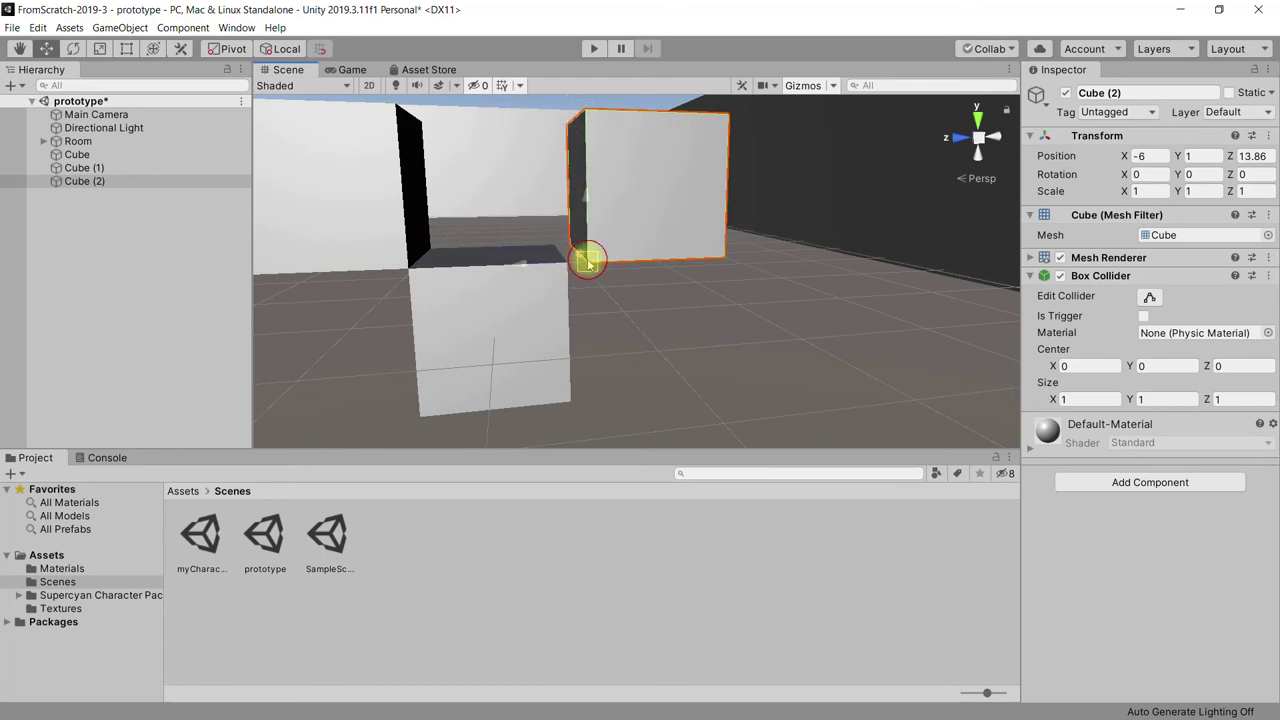
left_click_drag(587, 260, 584, 266)
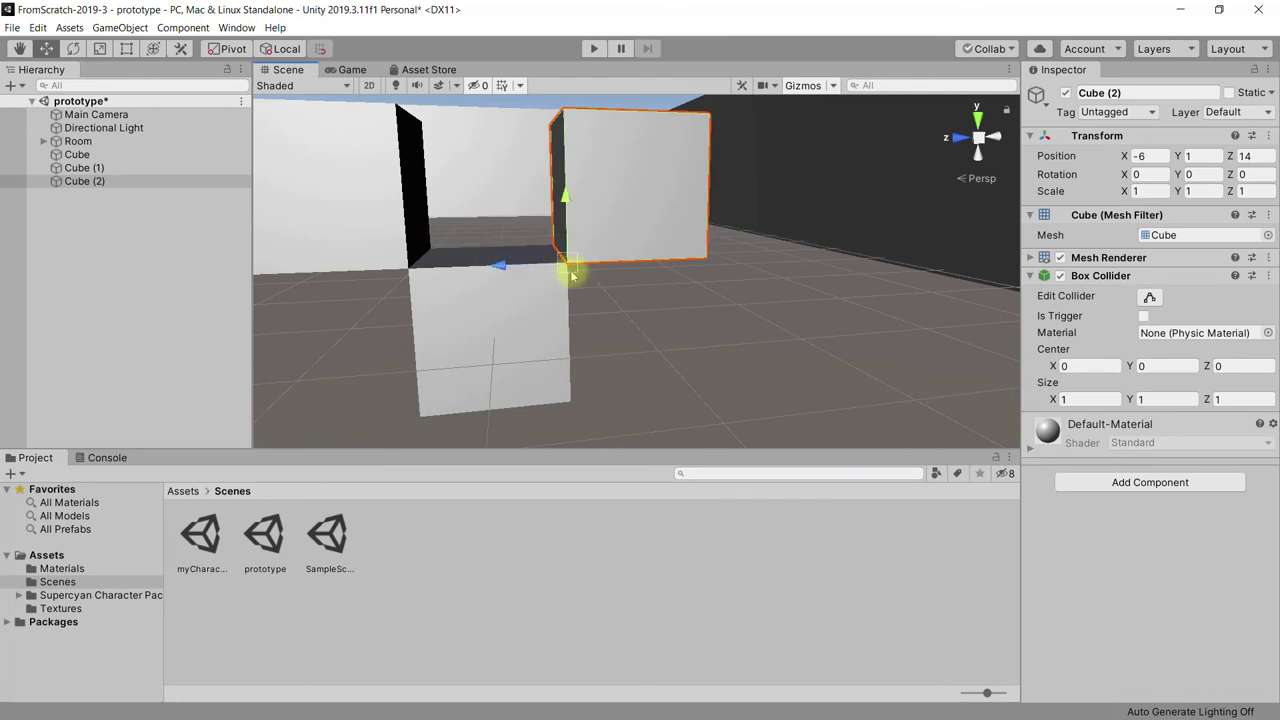
middle_click_drag(594, 271, 489, 306)
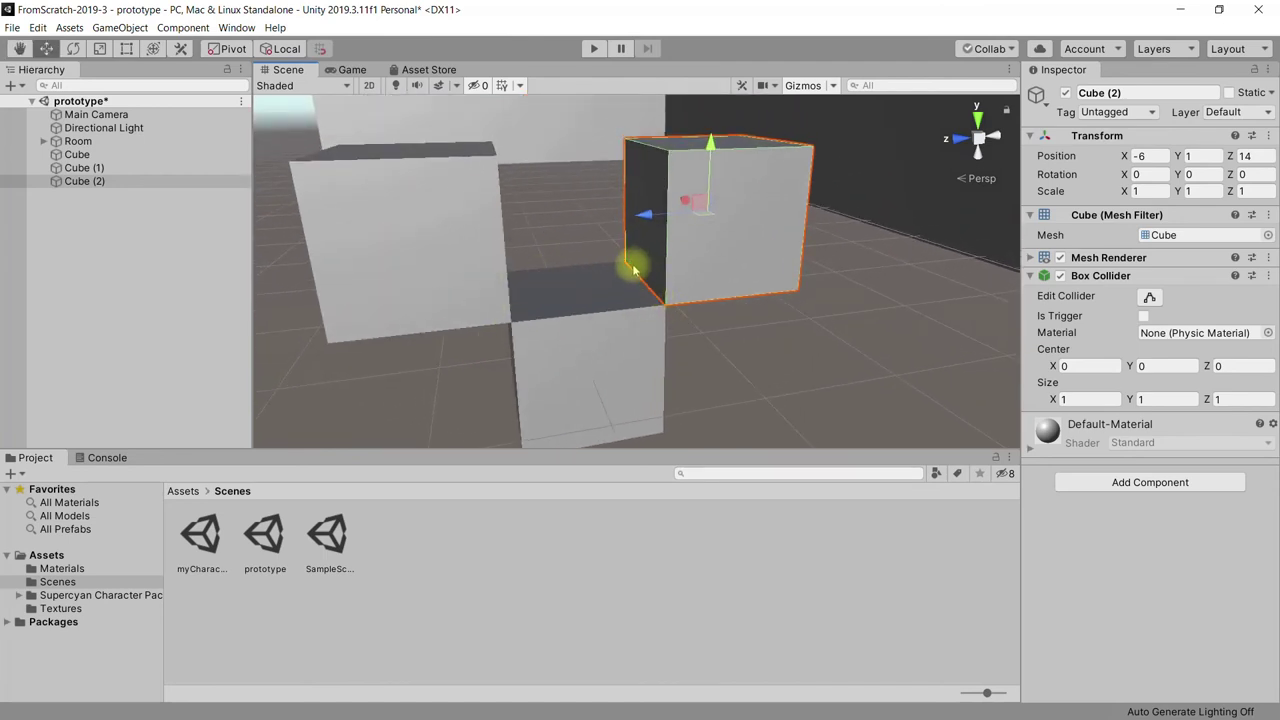
key("v")
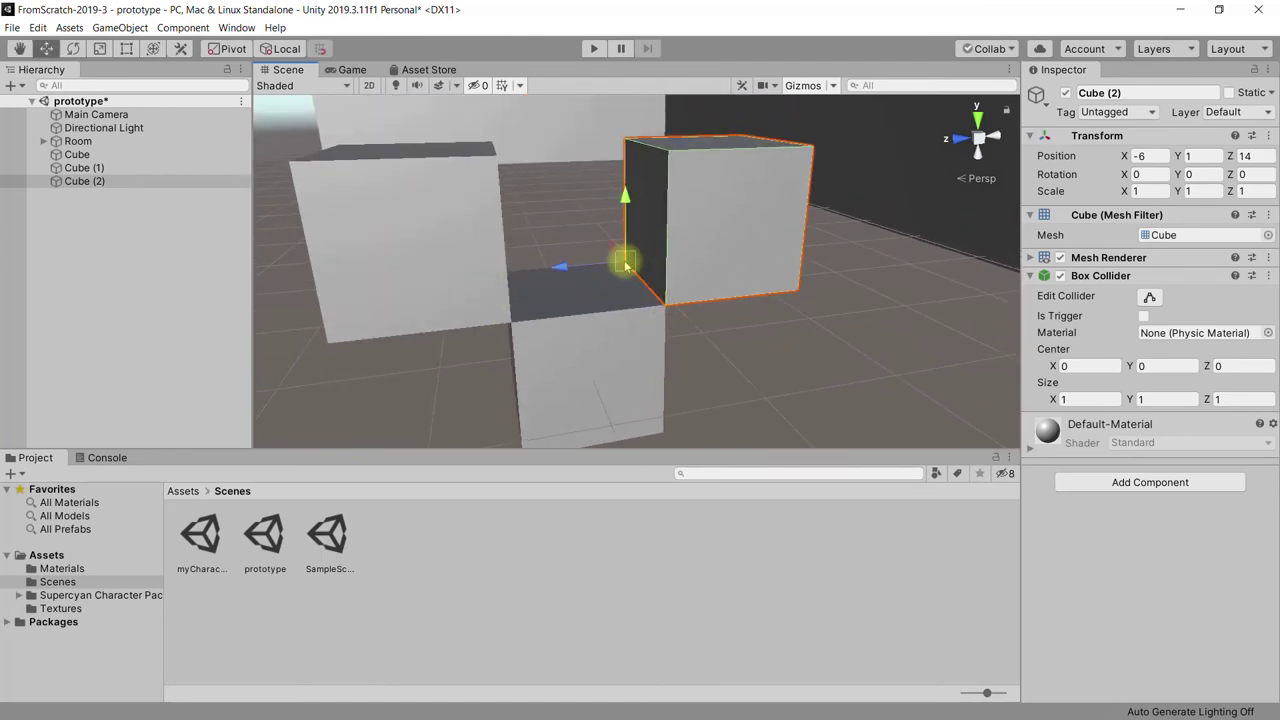
left_click_drag(641, 283, 651, 289)
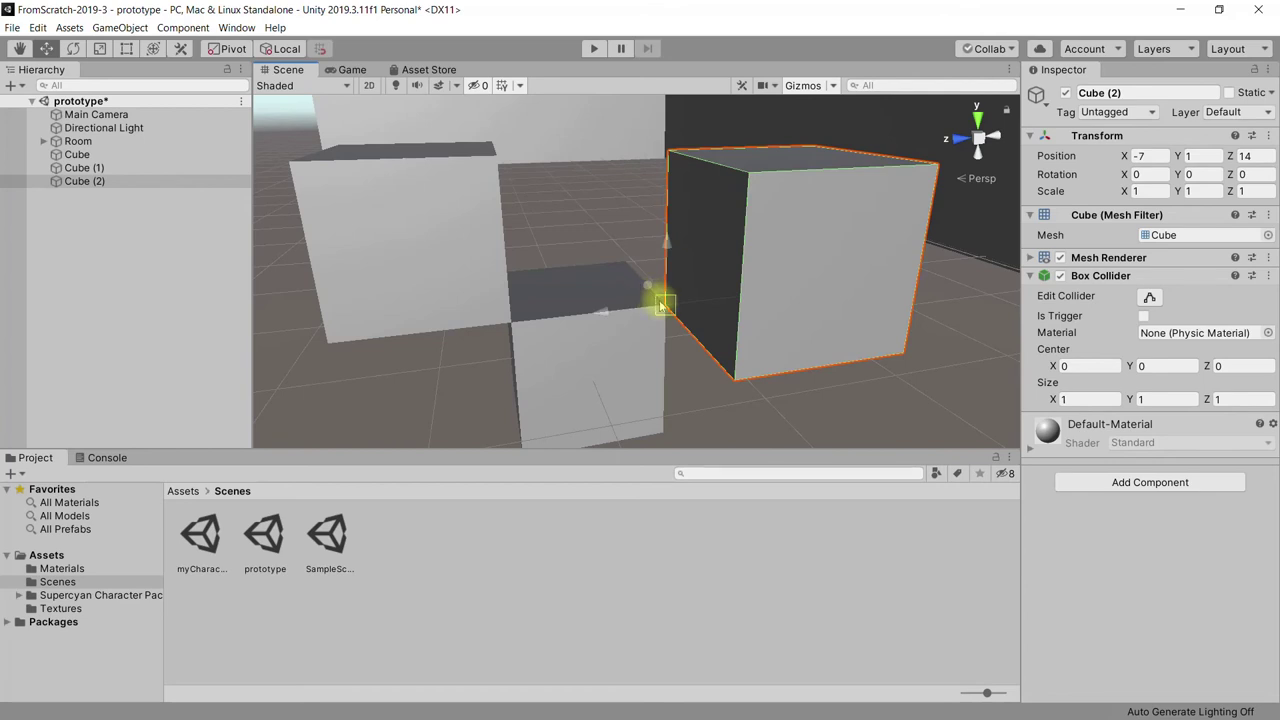
Step: Orbit around the cubes to check the snap, then reselect Cube (2)
mouse_move(651, 369)
middle_mouse_down()
mouse_move(698, 343)
mouse_move(680, 306)
middle_mouse_up()
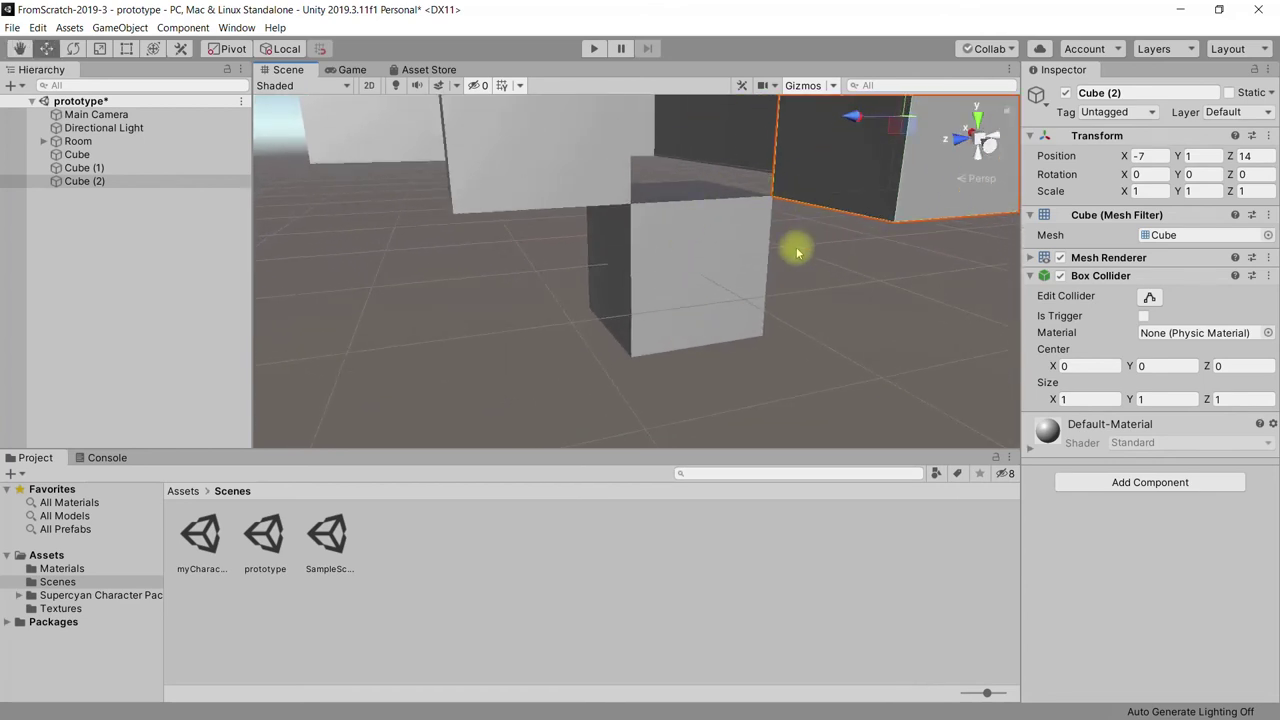
mouse_move(814, 251)
right_mouse_down()
mouse_move(757, 200)
mouse_move(640, 349)
right_mouse_up()
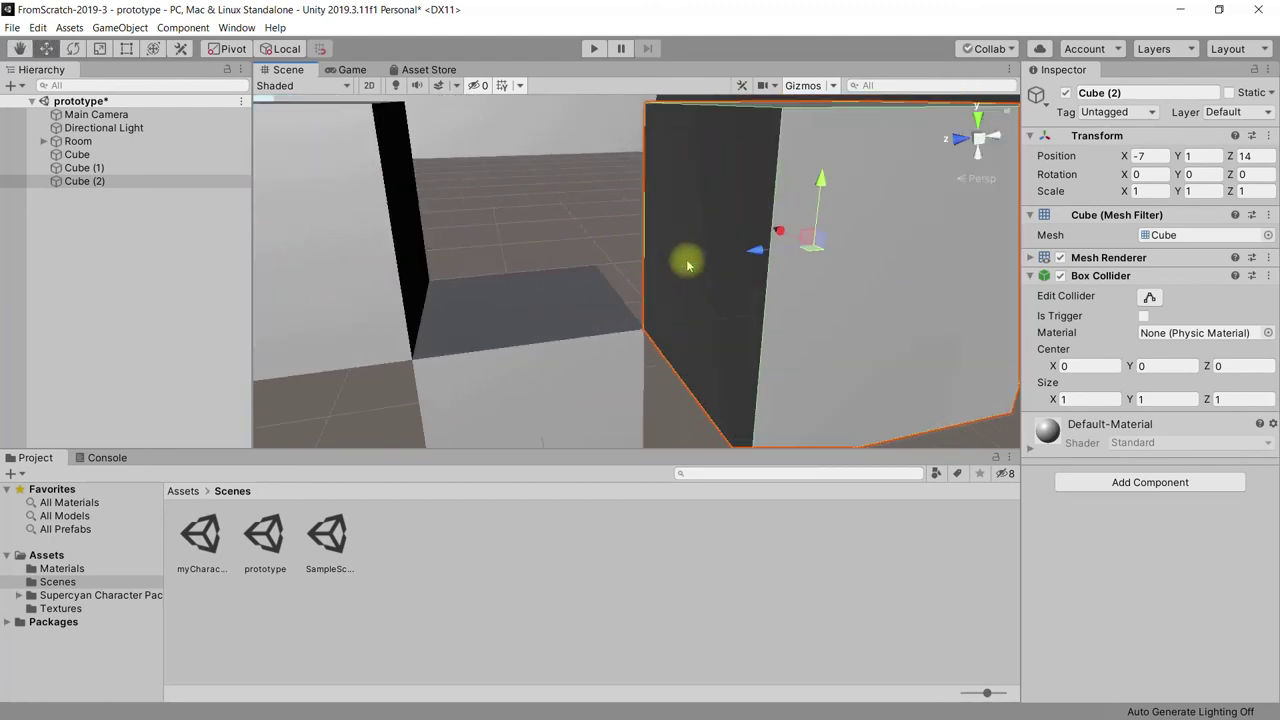
scroll(560, 303, "down", 5)
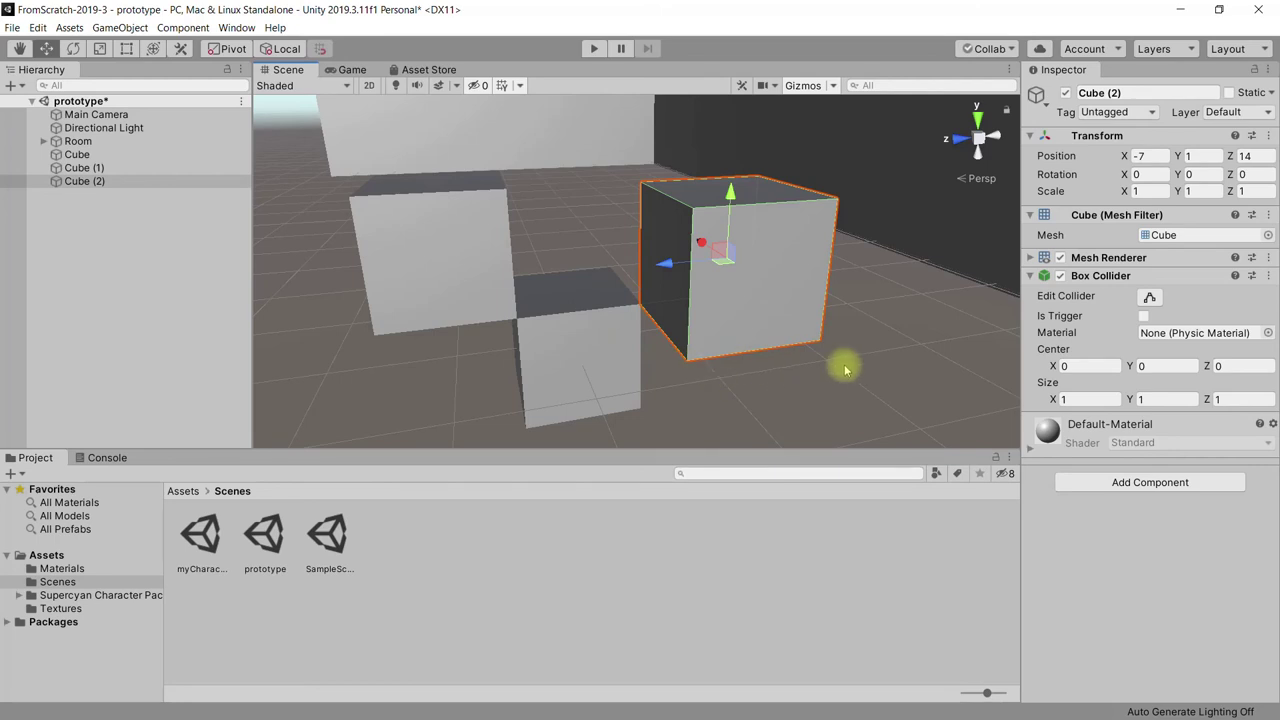
left_click(742, 283)
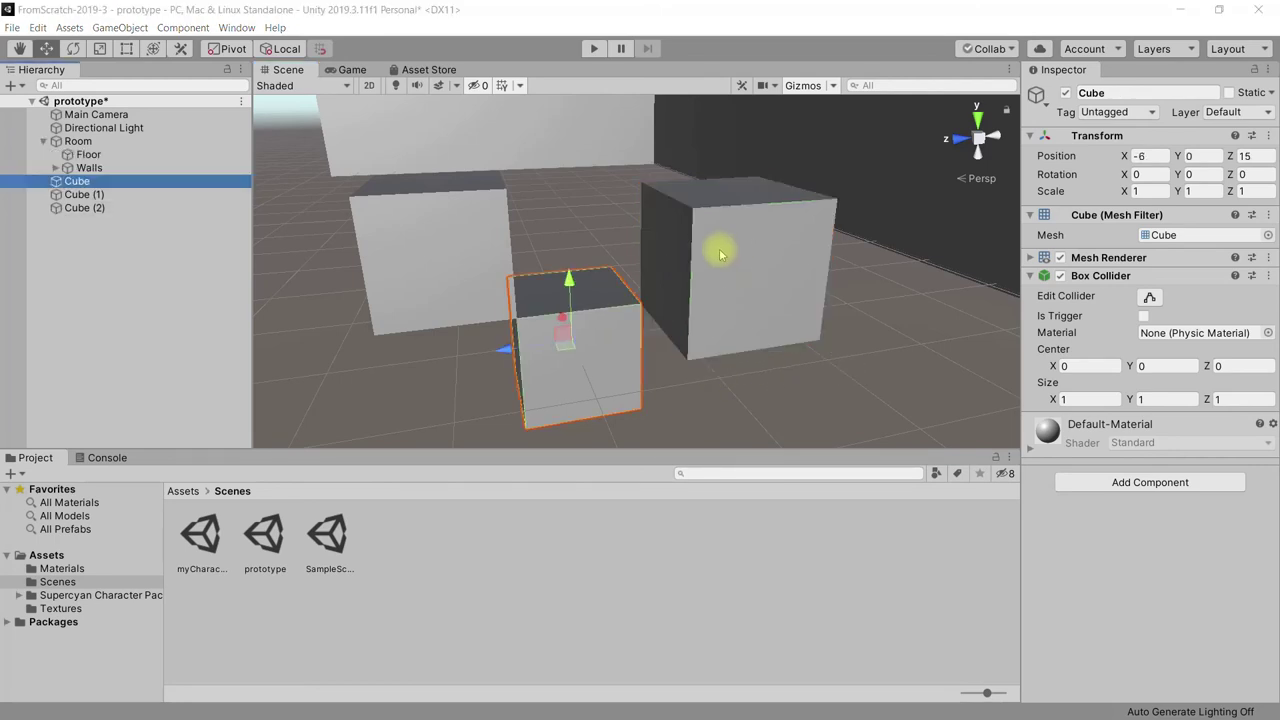
left_click(764, 283)
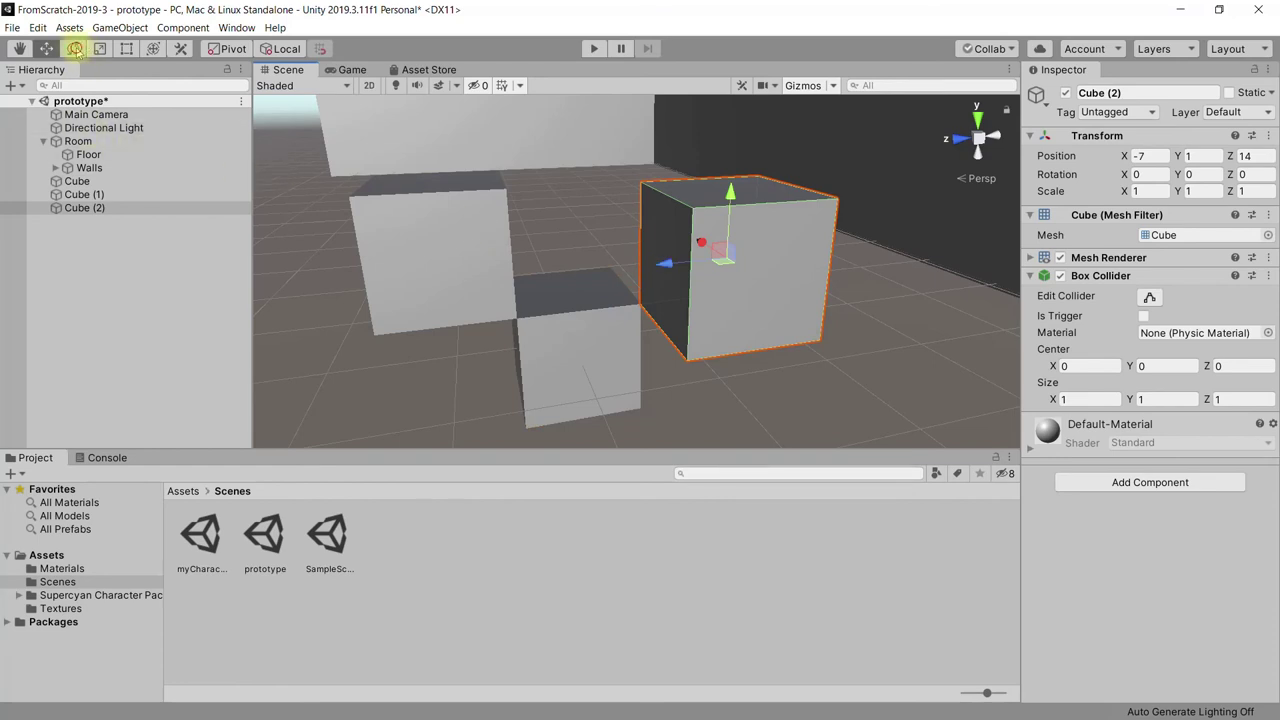
Step: With the Rotate tool, tilt Cube (2) to 45 degrees on Z in 15-degree snapped steps
left_click(74, 48)
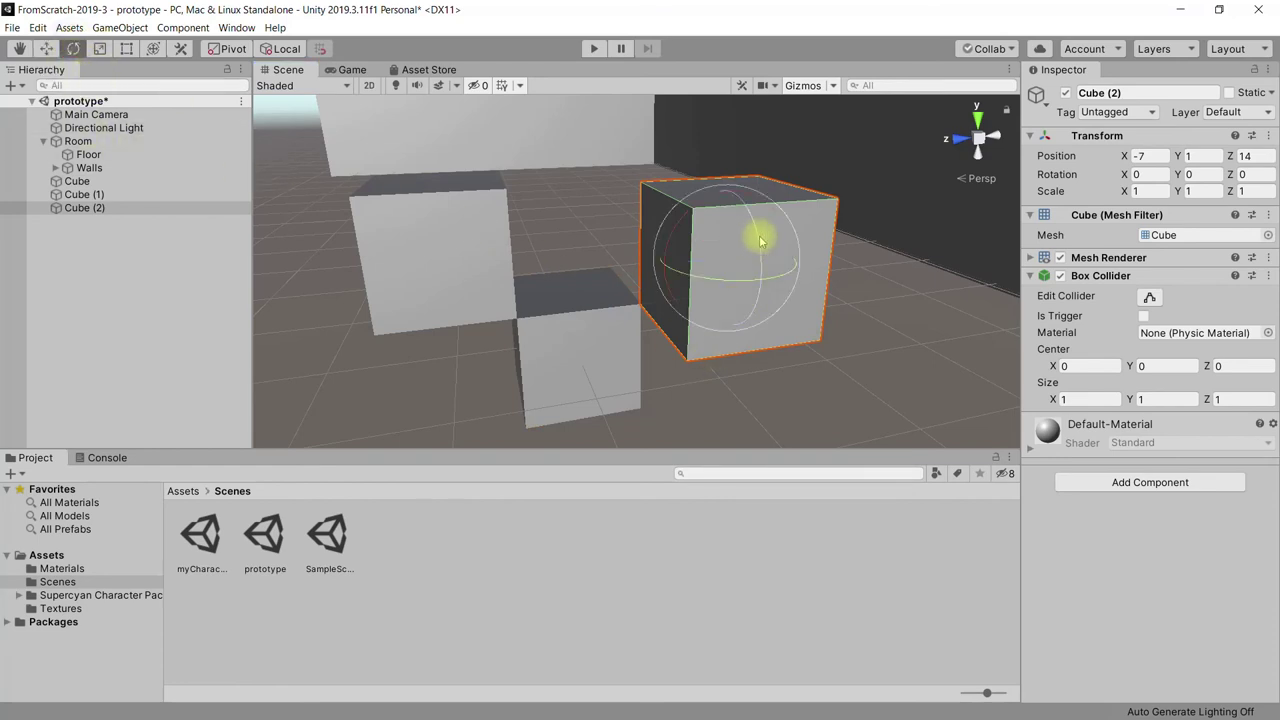
mouse_move(758, 240)
left_mouse_down()
mouse_move(745, 242)
mouse_move(766, 293)
mouse_move(762, 270)
left_mouse_up()
key("ctrl+z")
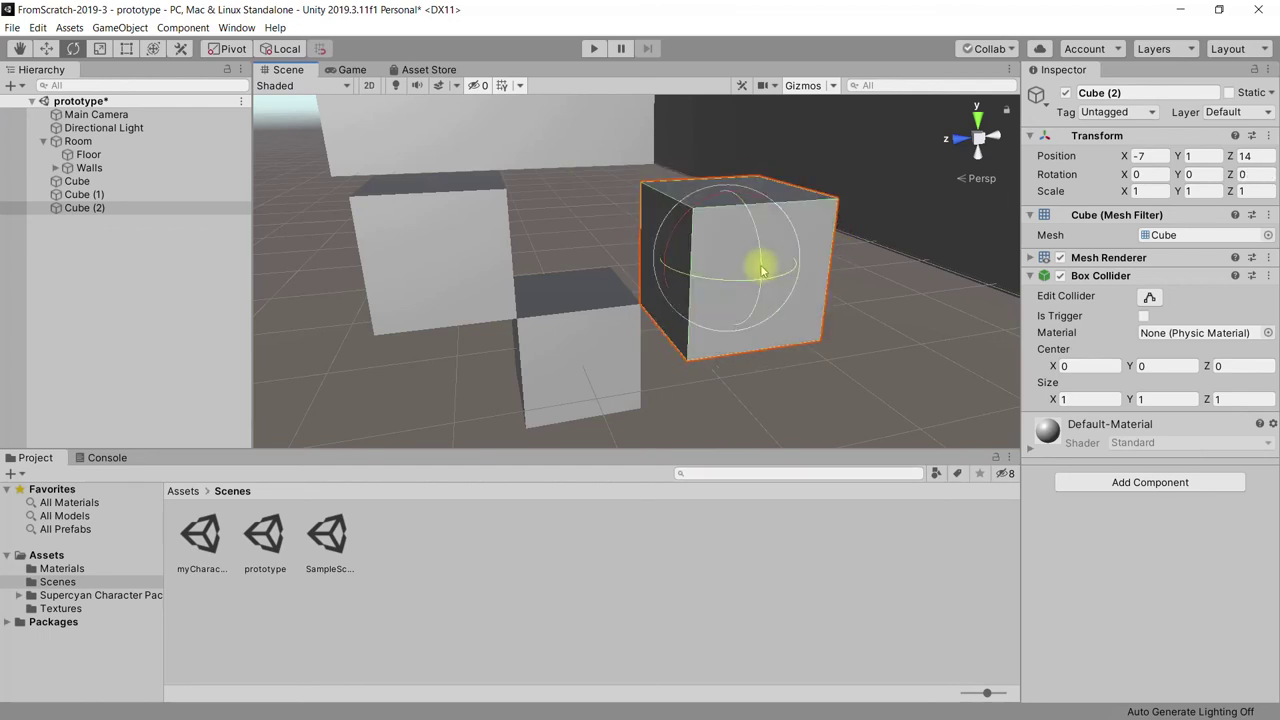
mouse_move(760, 256)
left_mouse_down("ctrl")
mouse_move(753, 317)
mouse_move(734, 337)
left_mouse_up("ctrl")
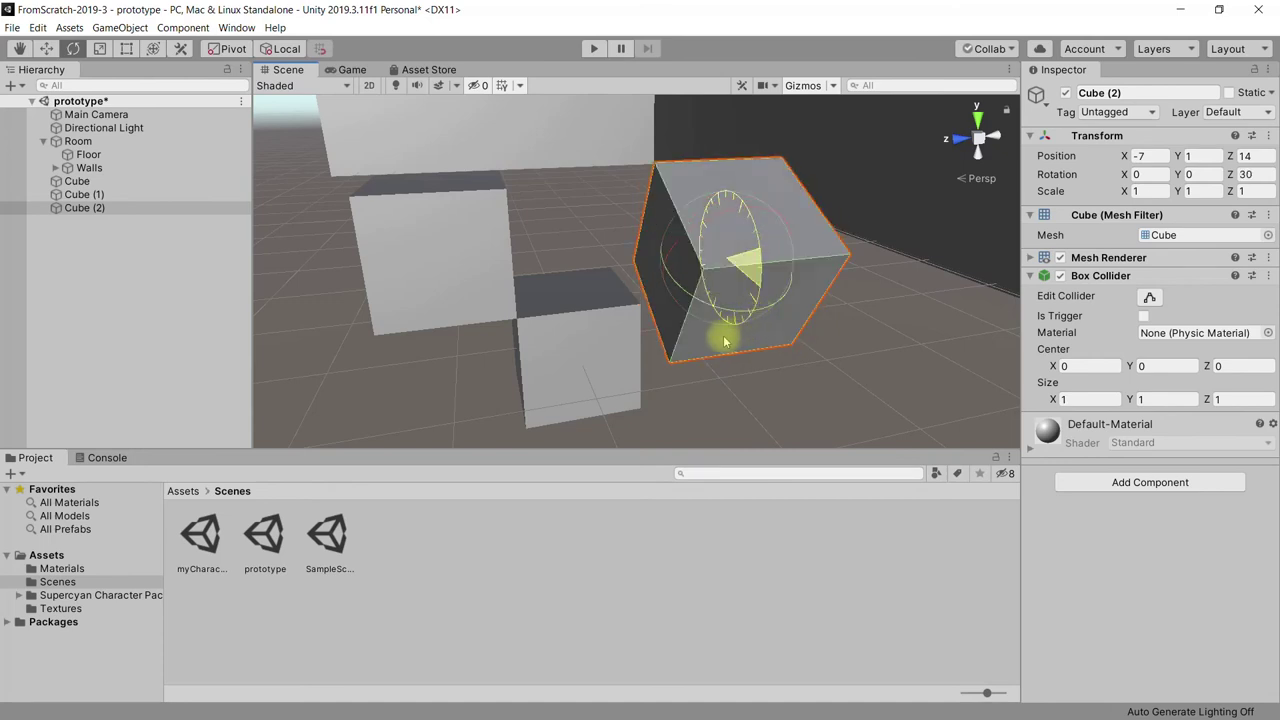
mouse_move(698, 352)
left_mouse_down("ctrl")
mouse_move(746, 230)
mouse_move(734, 200)
mouse_move(665, 197)
mouse_move(649, 101)
mouse_move(634, 688)
left_mouse_up("ctrl")
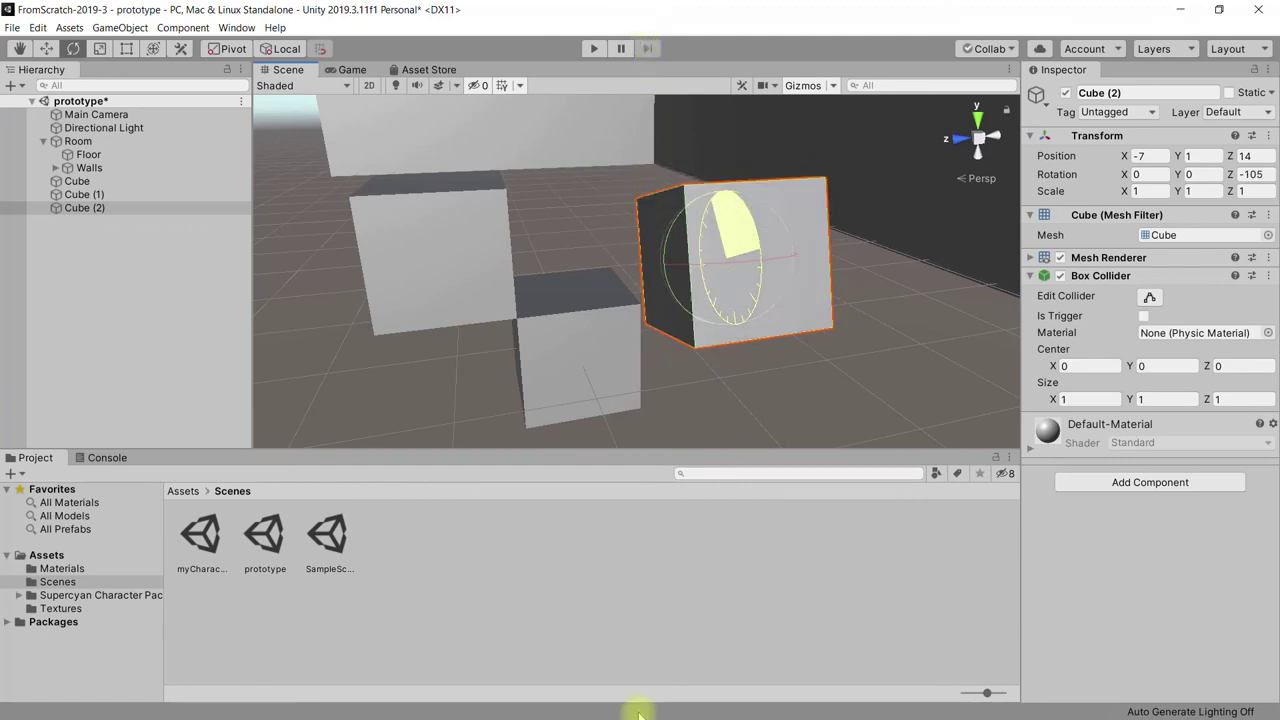
mouse_move(634, 688)
left_mouse_down("ctrl")
mouse_move(576, 547)
mouse_move(577, 506)
left_mouse_up("ctrl")
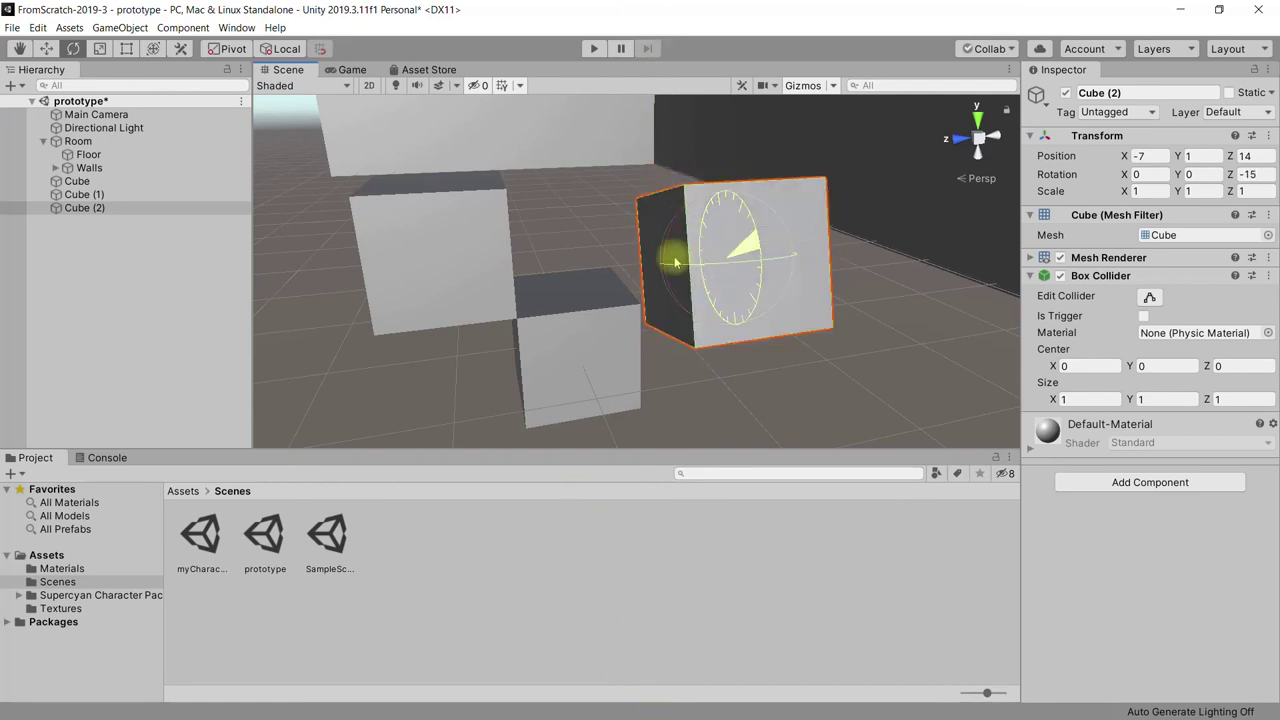
left_click_drag(577, 489, 850, 272, "ctrl")
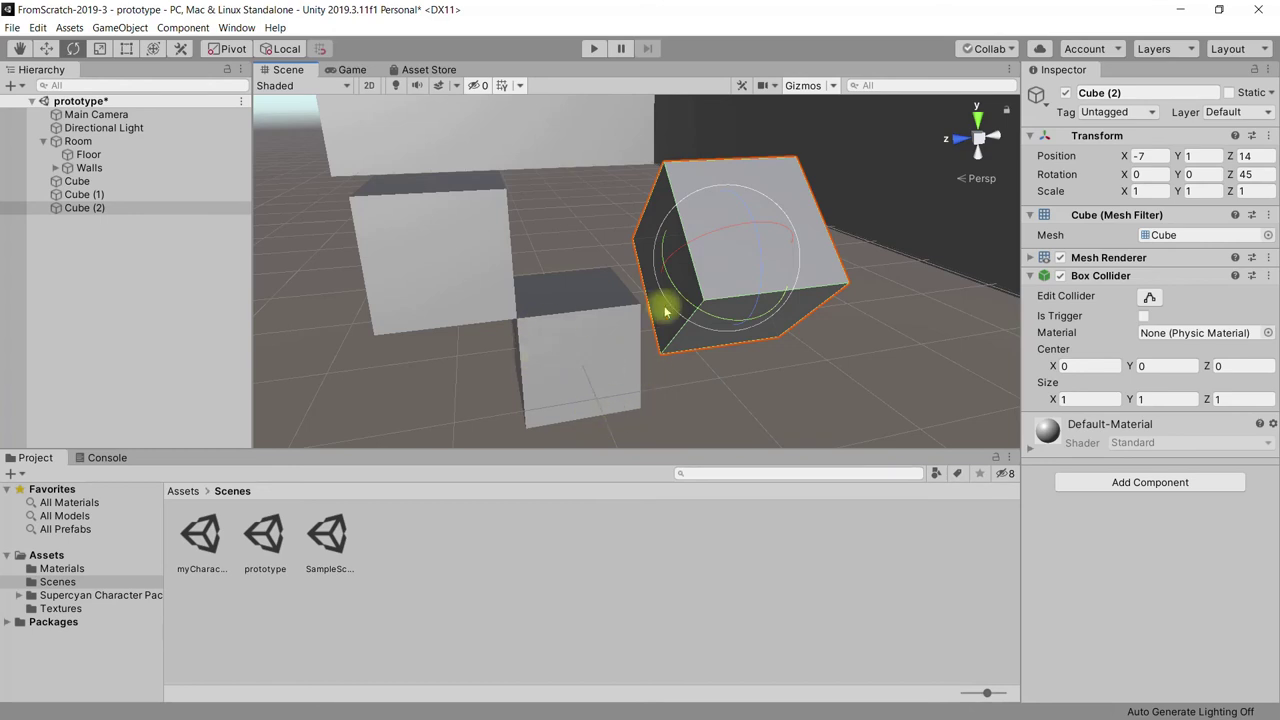
left_click(38, 28)
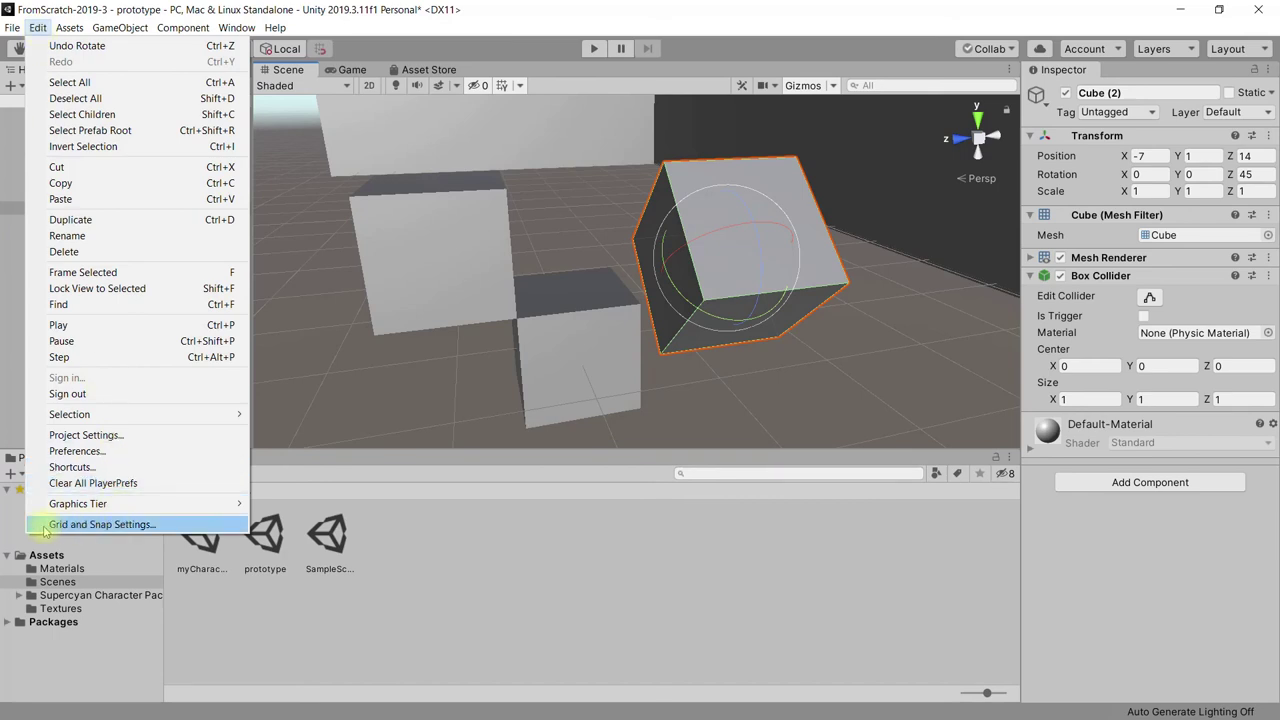
Step: Change Increment Snap Move from 0.25 to 1 in Grid and Snap Settings, keeping grid size 1
left_click(102, 525)
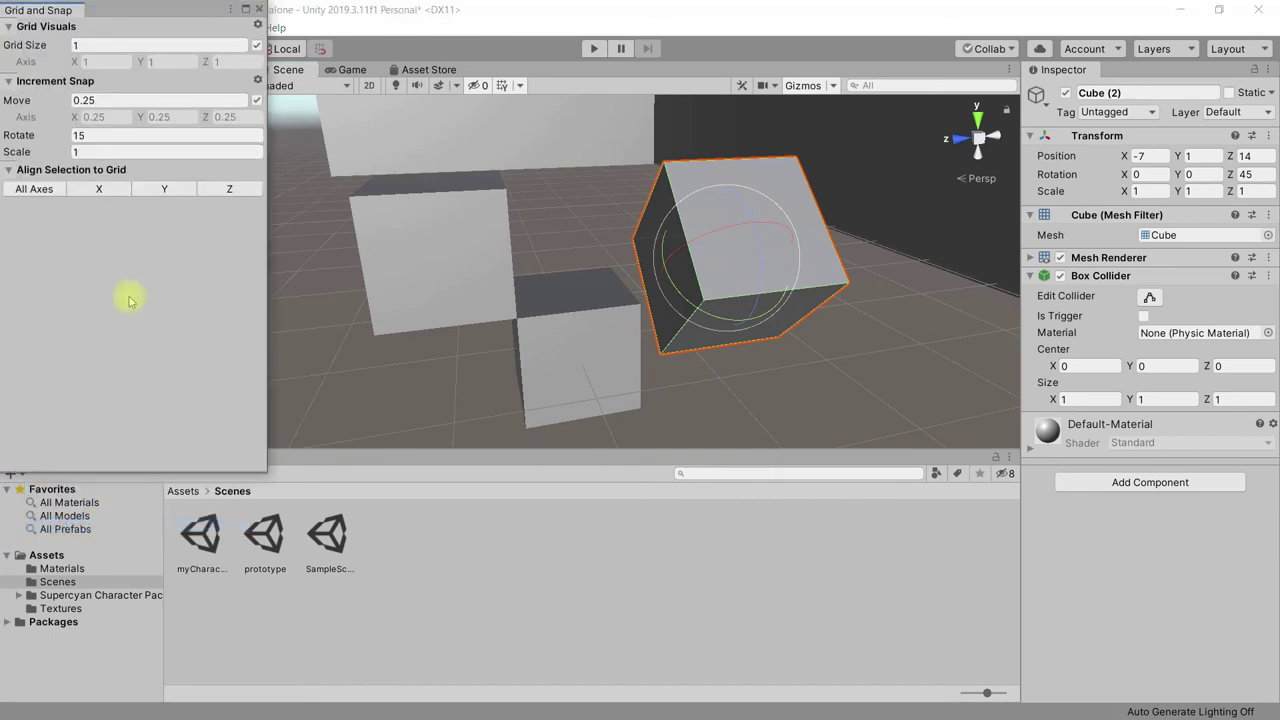
left_click(85, 45)
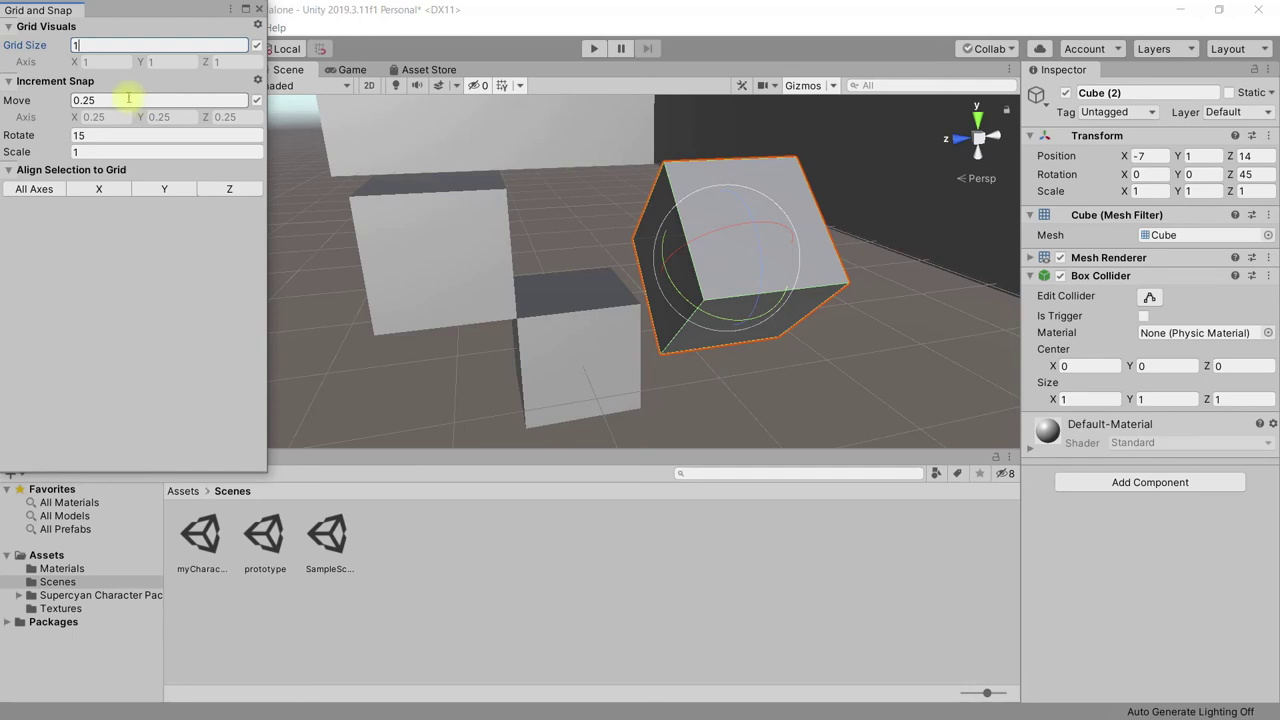
double_click(74, 44)
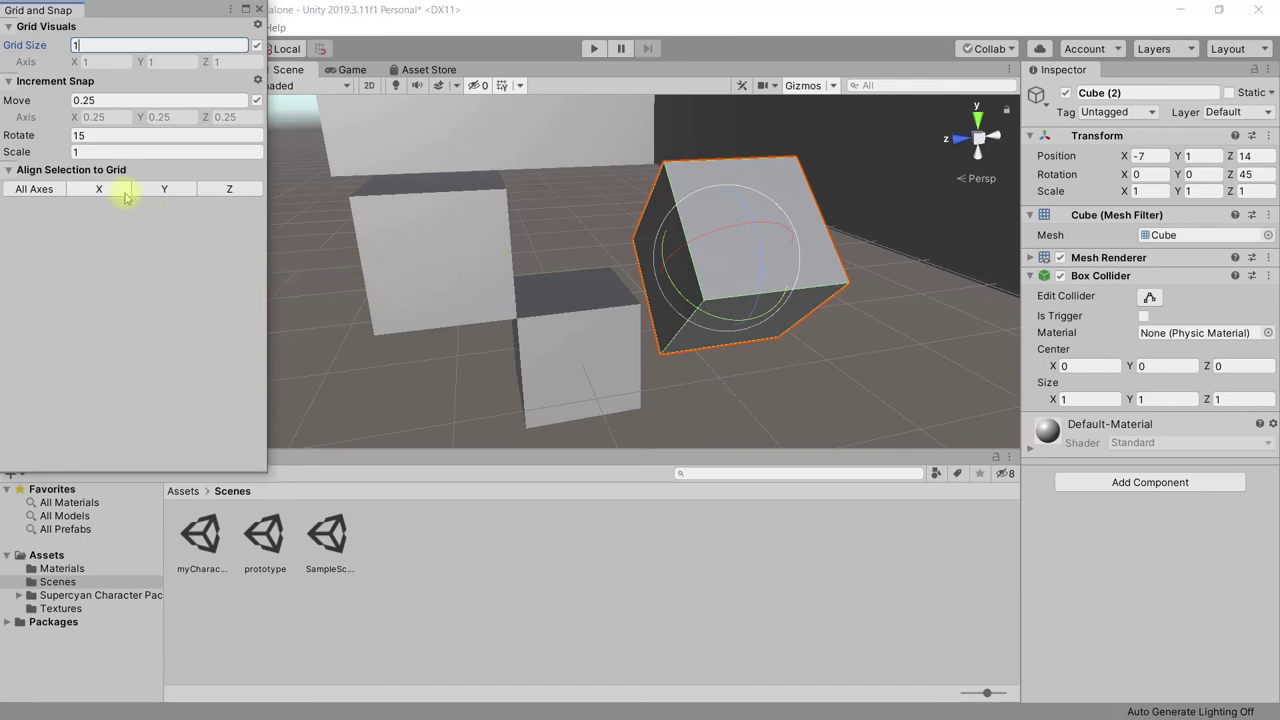
left_click(104, 101)
type("1")
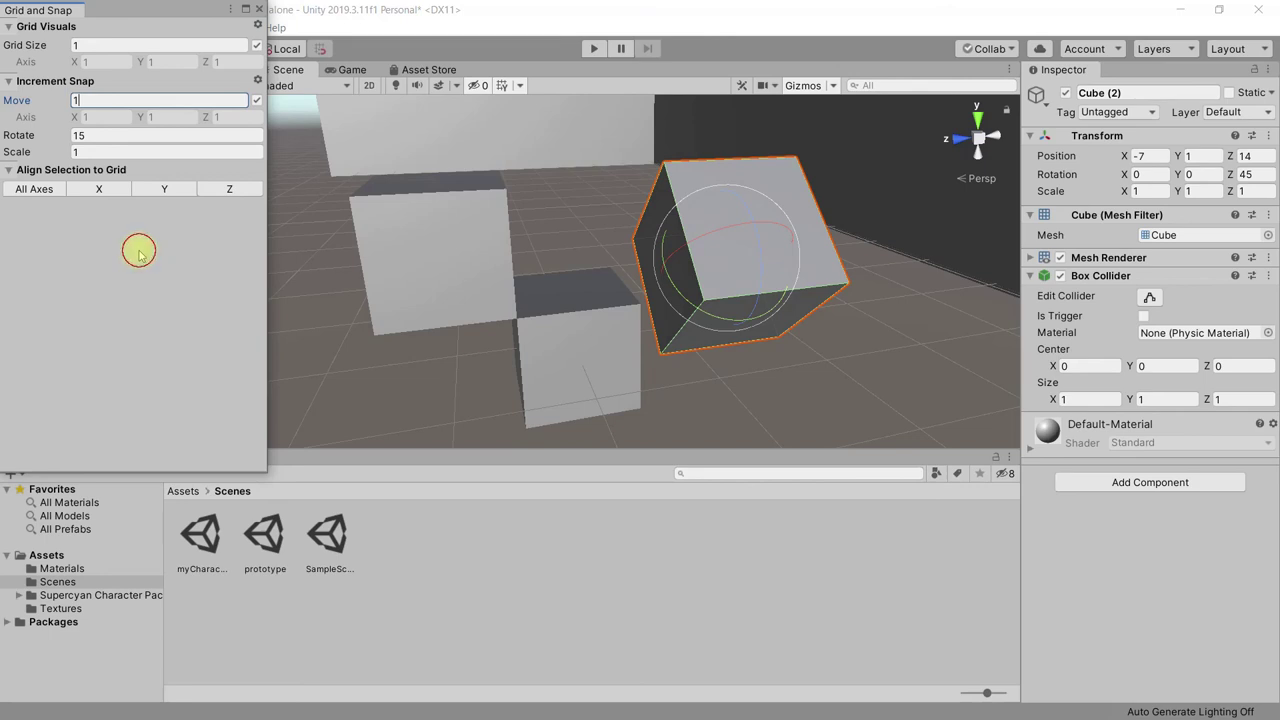
left_click(258, 10)
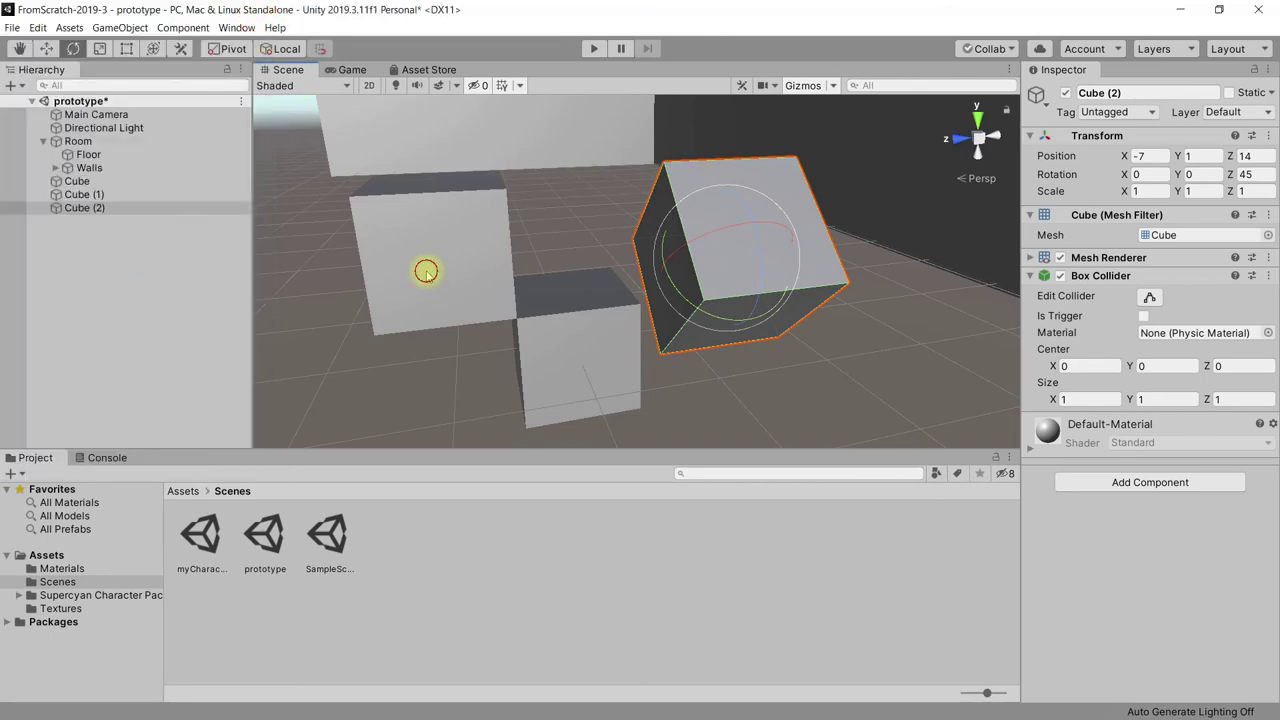
left_click(426, 271)
left_click(46, 48)
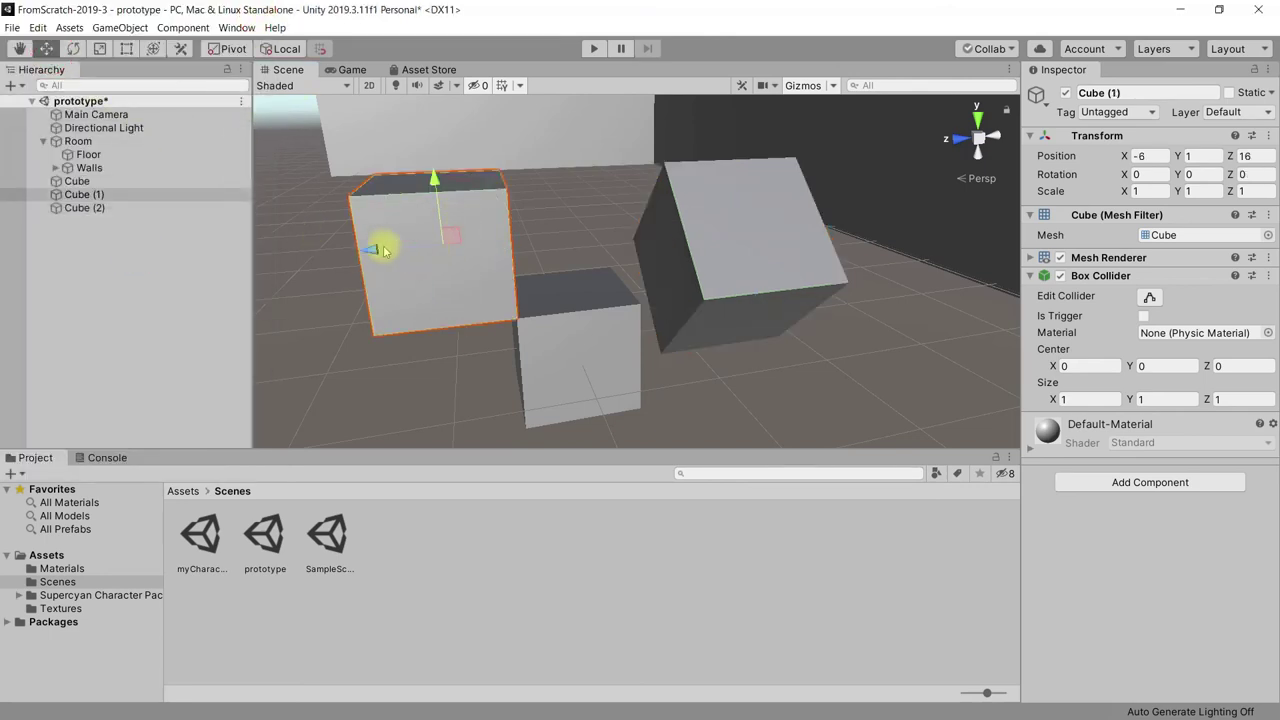
mouse_move(405, 370)
middle_mouse_down()
mouse_move(438, 355)
mouse_move(443, 326)
middle_mouse_up()
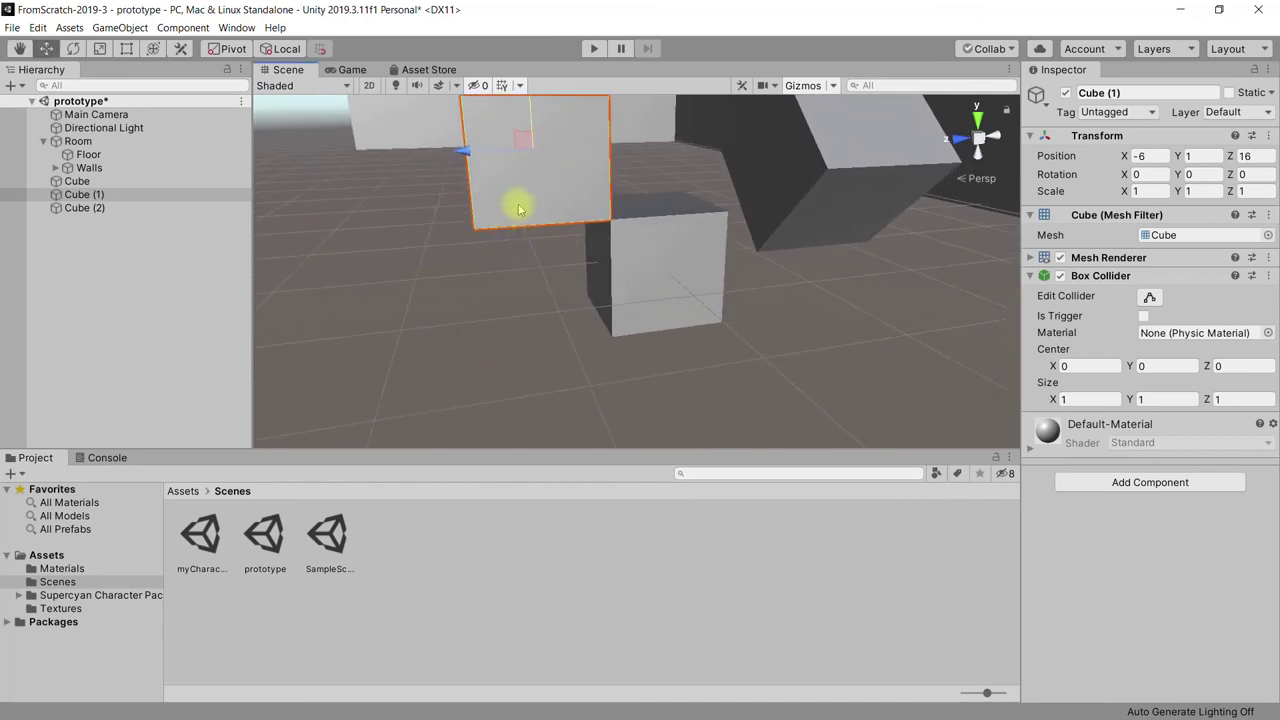
left_click(650, 266)
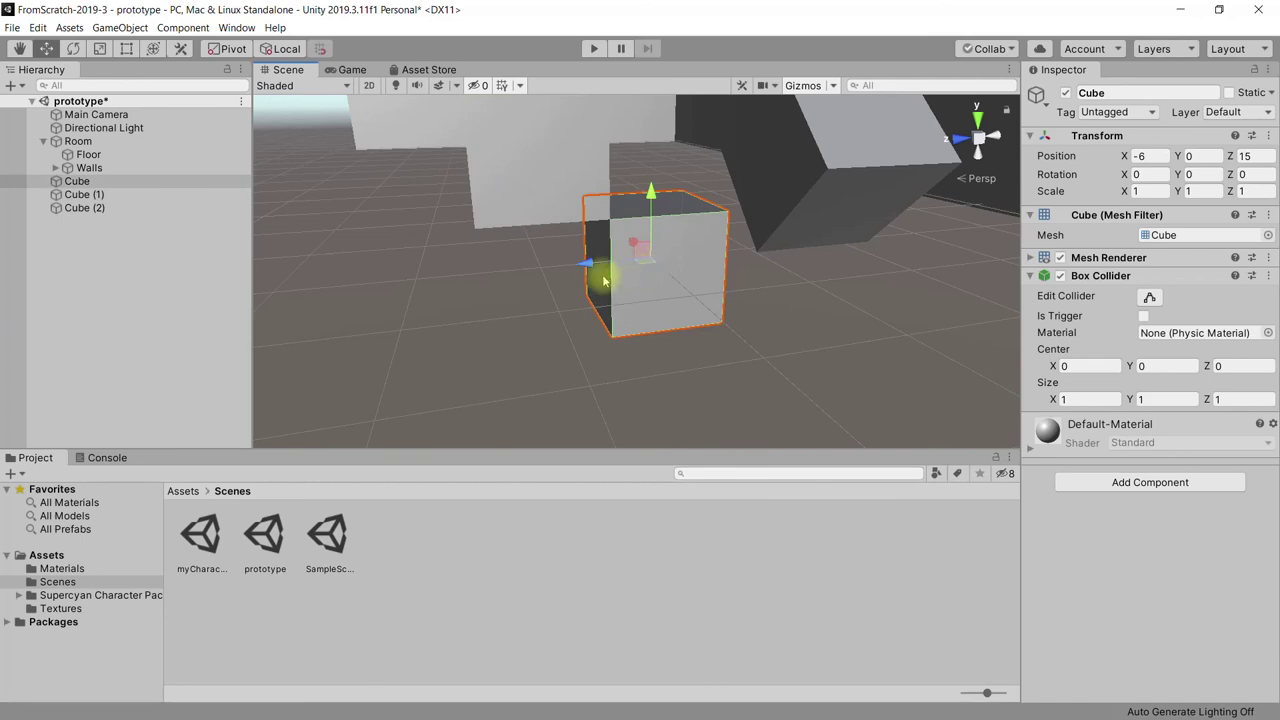
mouse_move(584, 264)
left_mouse_down()
mouse_move(500, 277)
mouse_move(633, 266)
mouse_move(528, 271)
mouse_move(606, 266)
left_mouse_up()
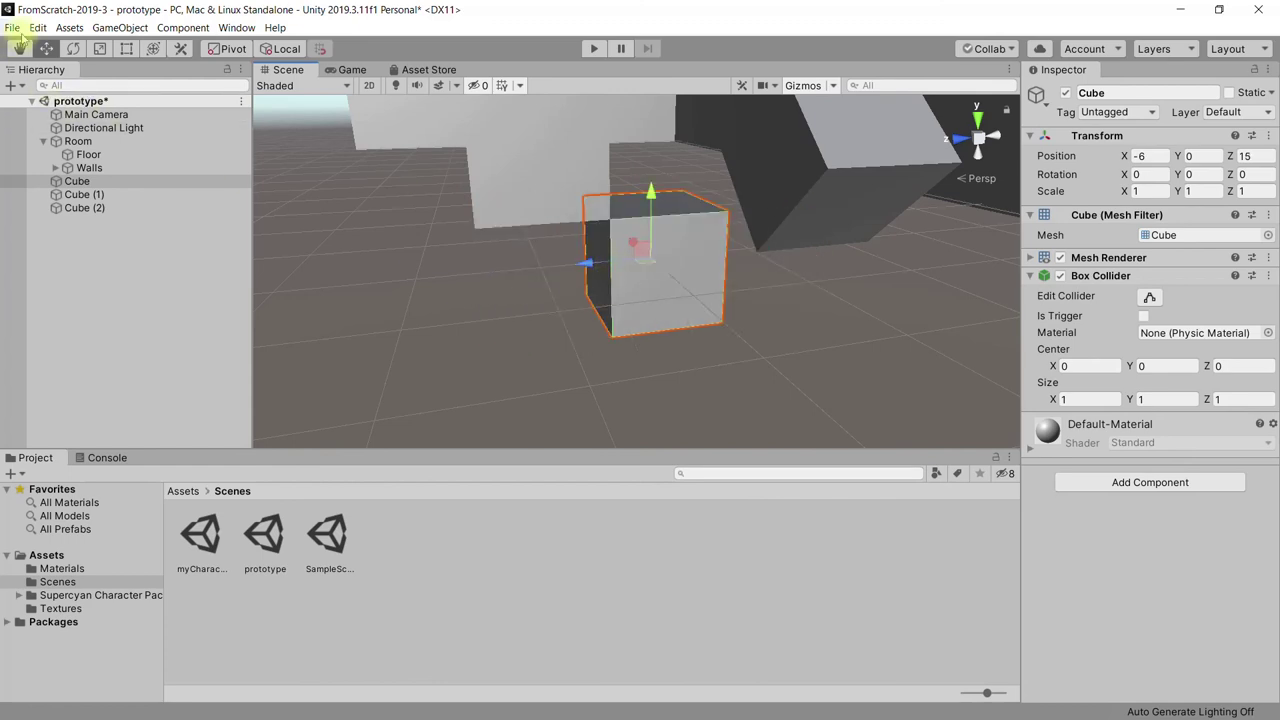
Step: Set Grid and Snap increments to Move 0.25 and Rotate 45 degrees
left_click(37, 27)
left_click(124, 527)
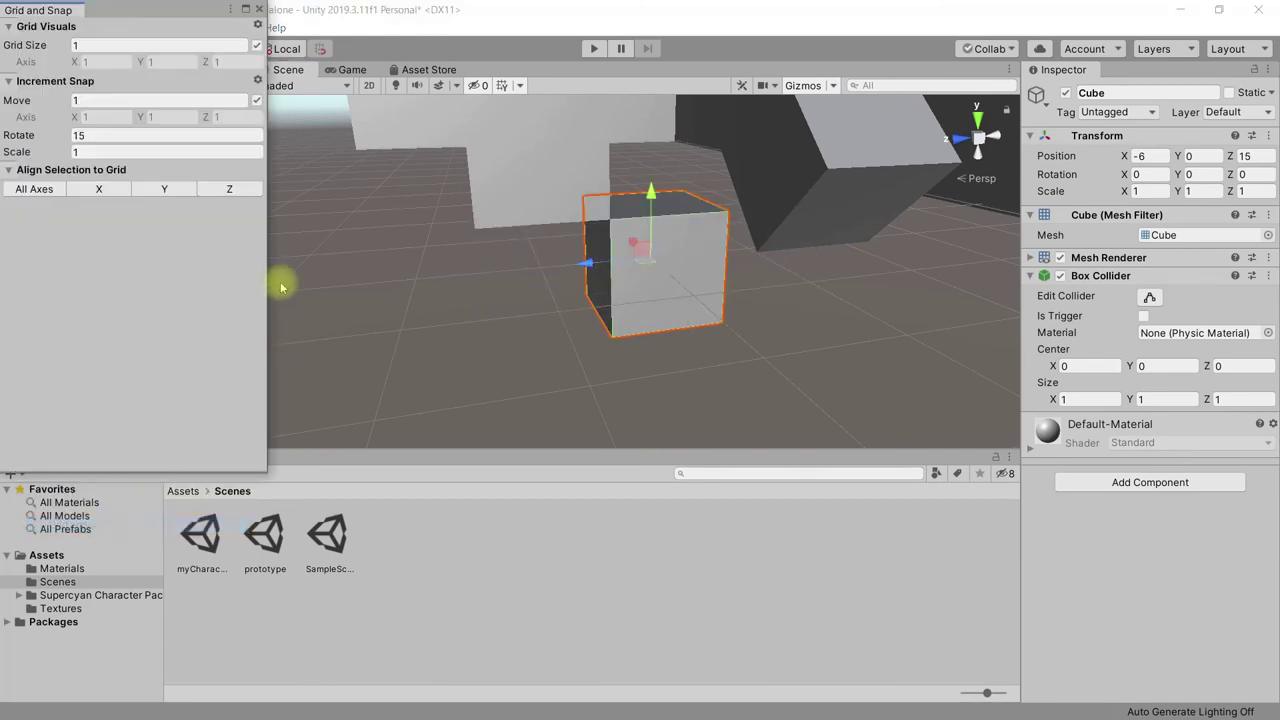
left_click(95, 99)
type("0.25")
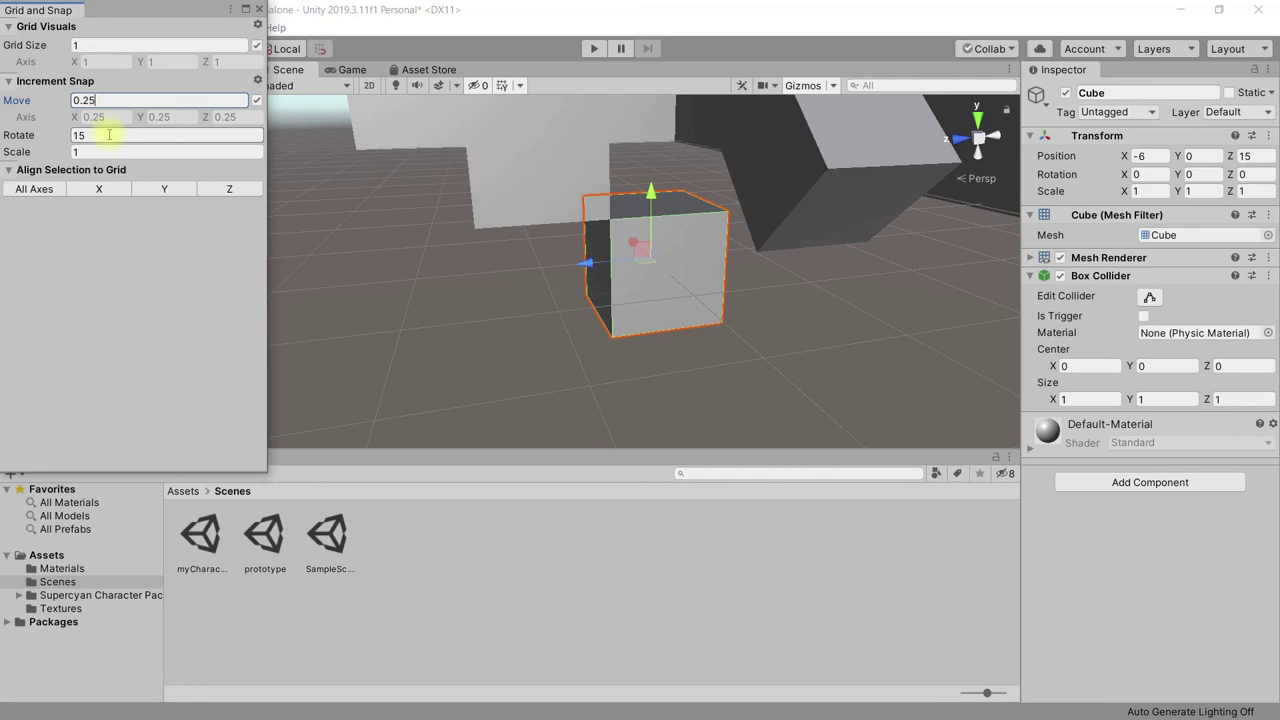
left_click(87, 135)
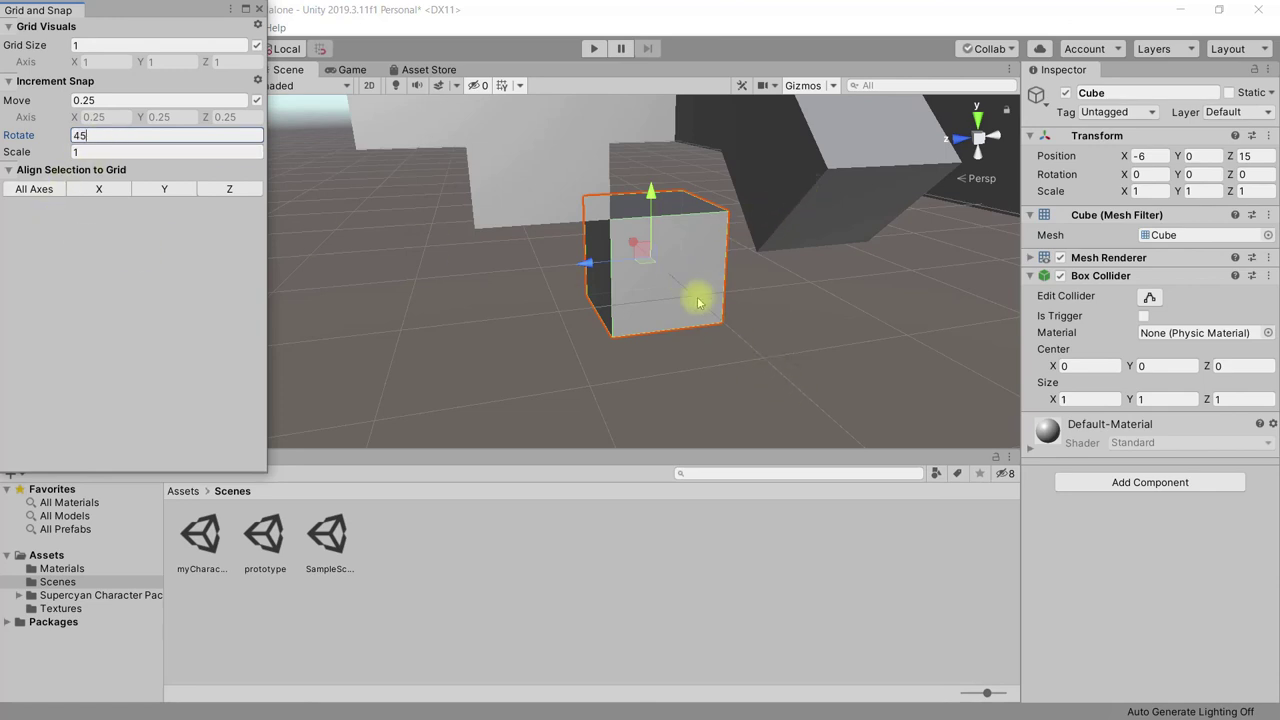
left_click(650, 294)
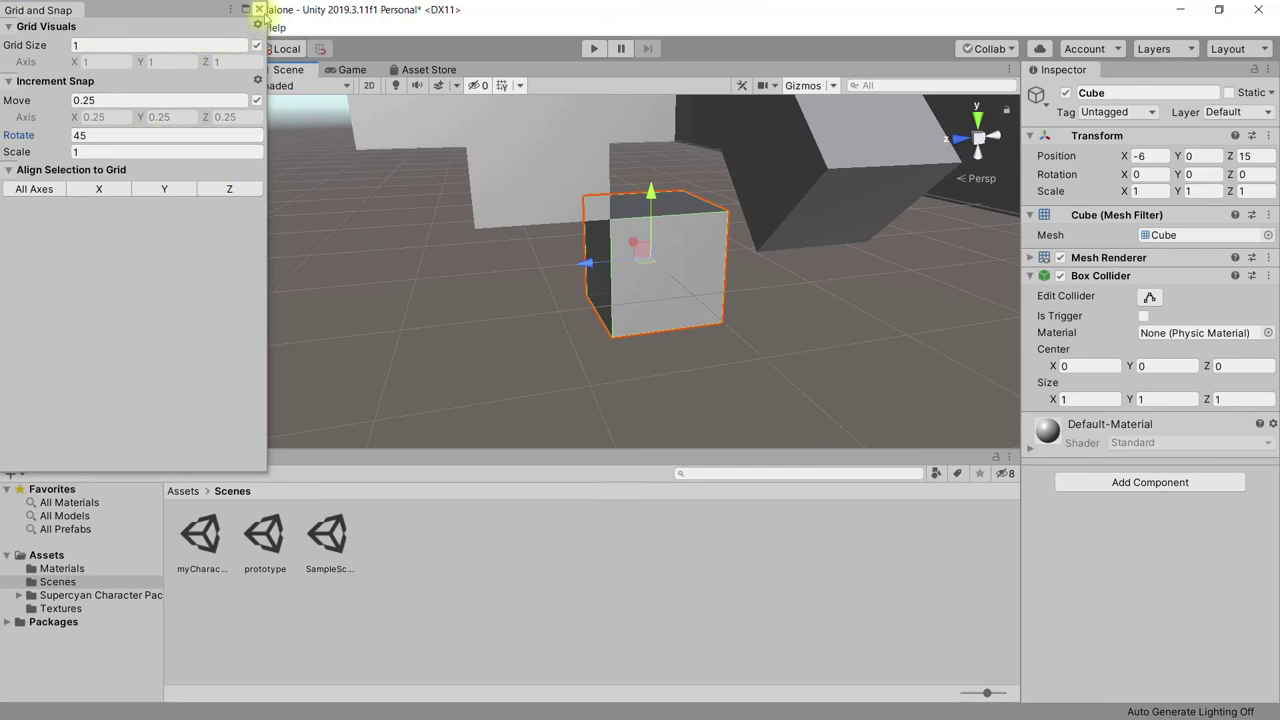
left_click(258, 9)
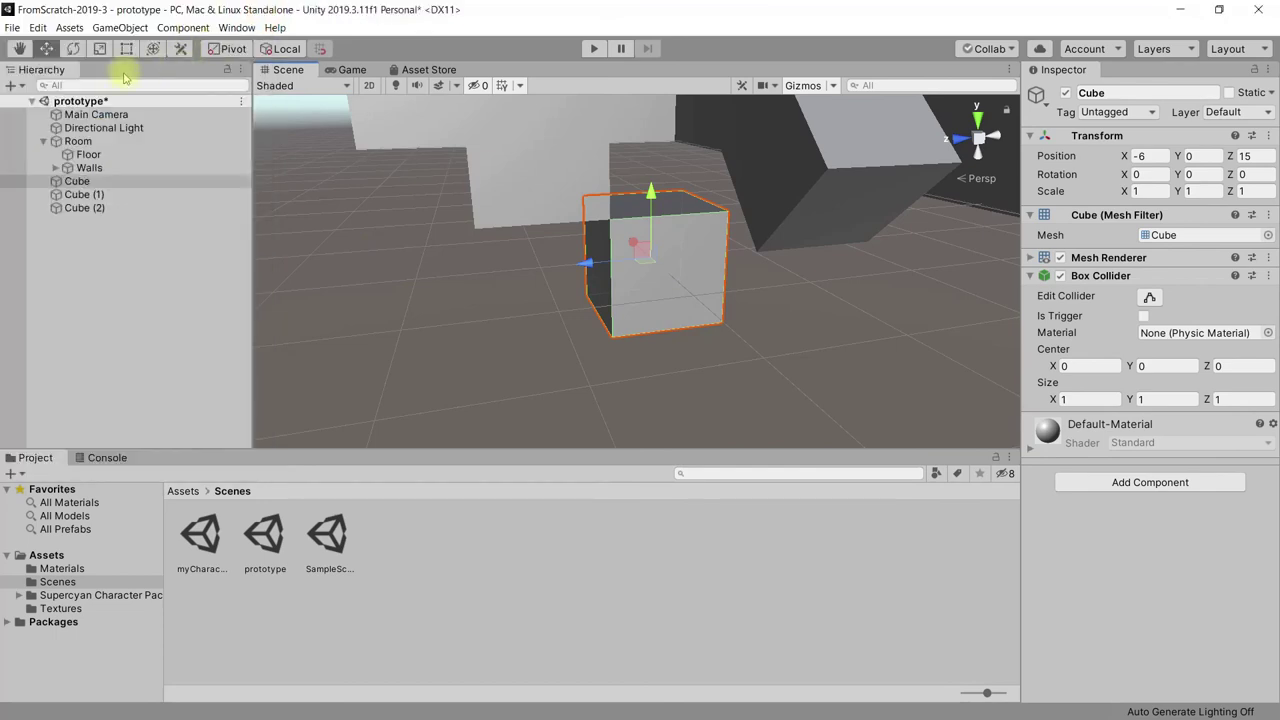
left_click(72, 48)
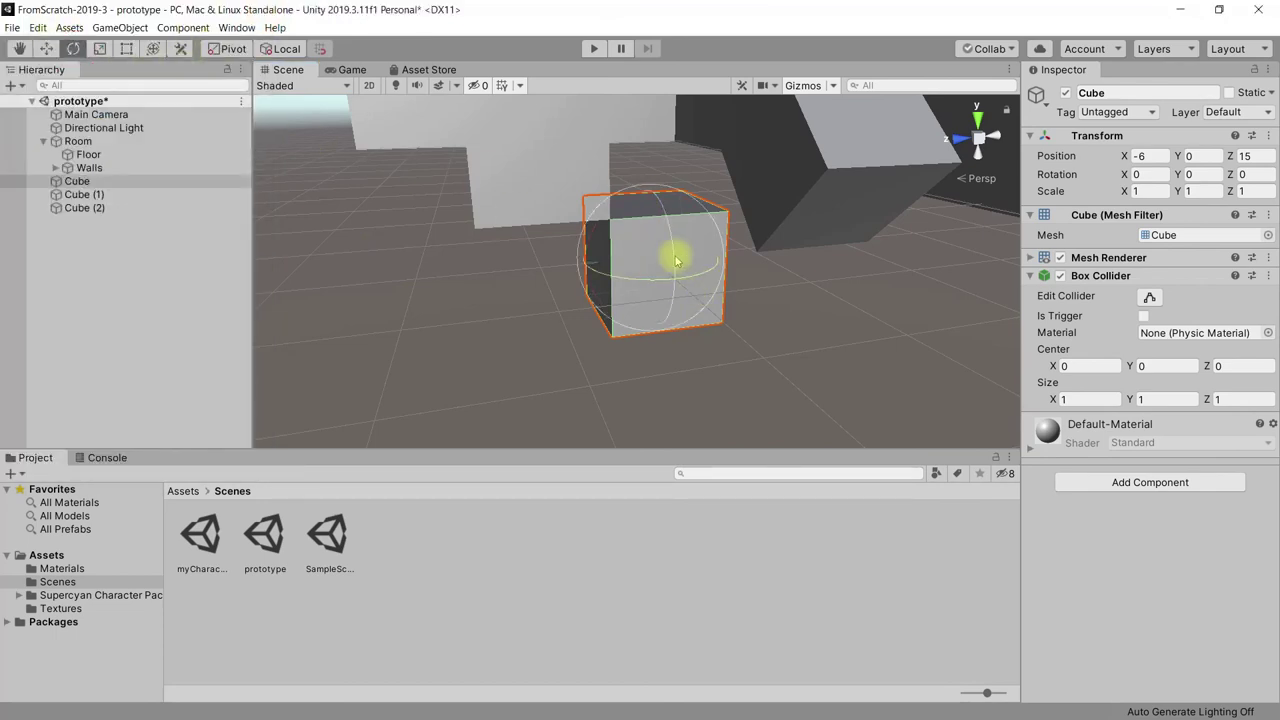
mouse_move(675, 262)
left_mouse_down()
mouse_move(672, 337)
mouse_move(660, 210)
mouse_move(677, 272)
left_mouse_up()
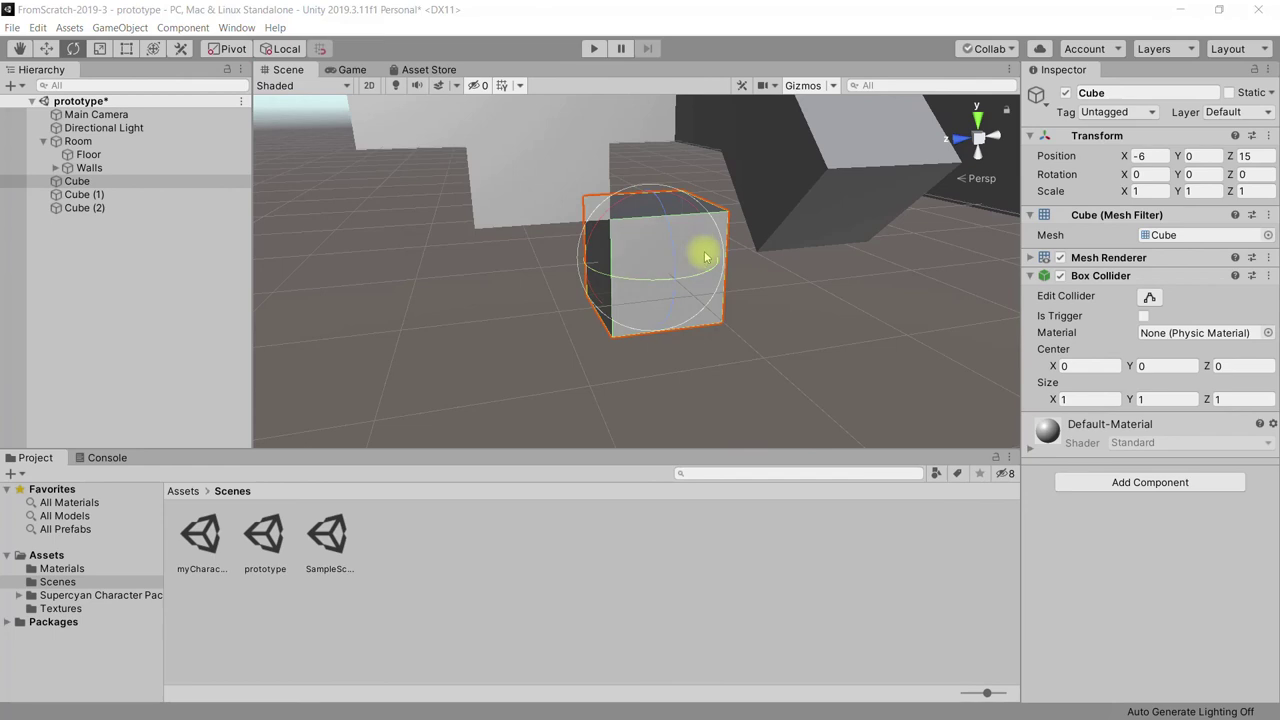
left_click(37, 27)
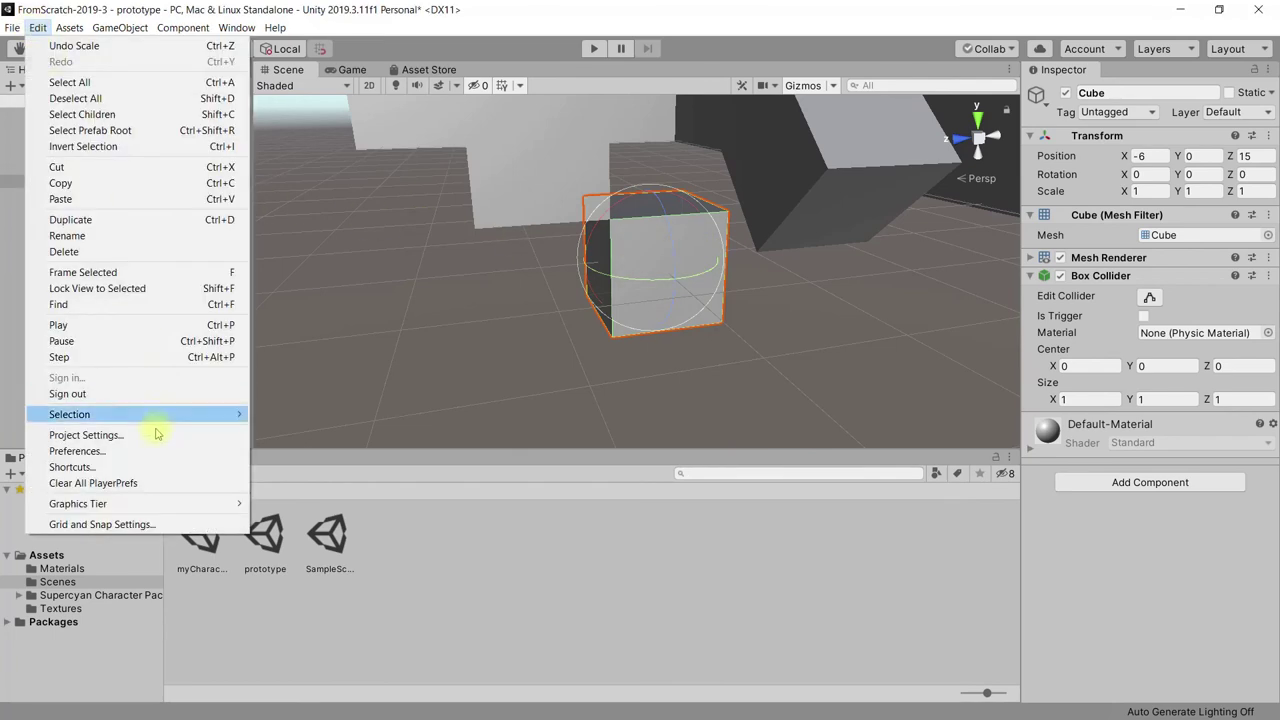
left_click(163, 524)
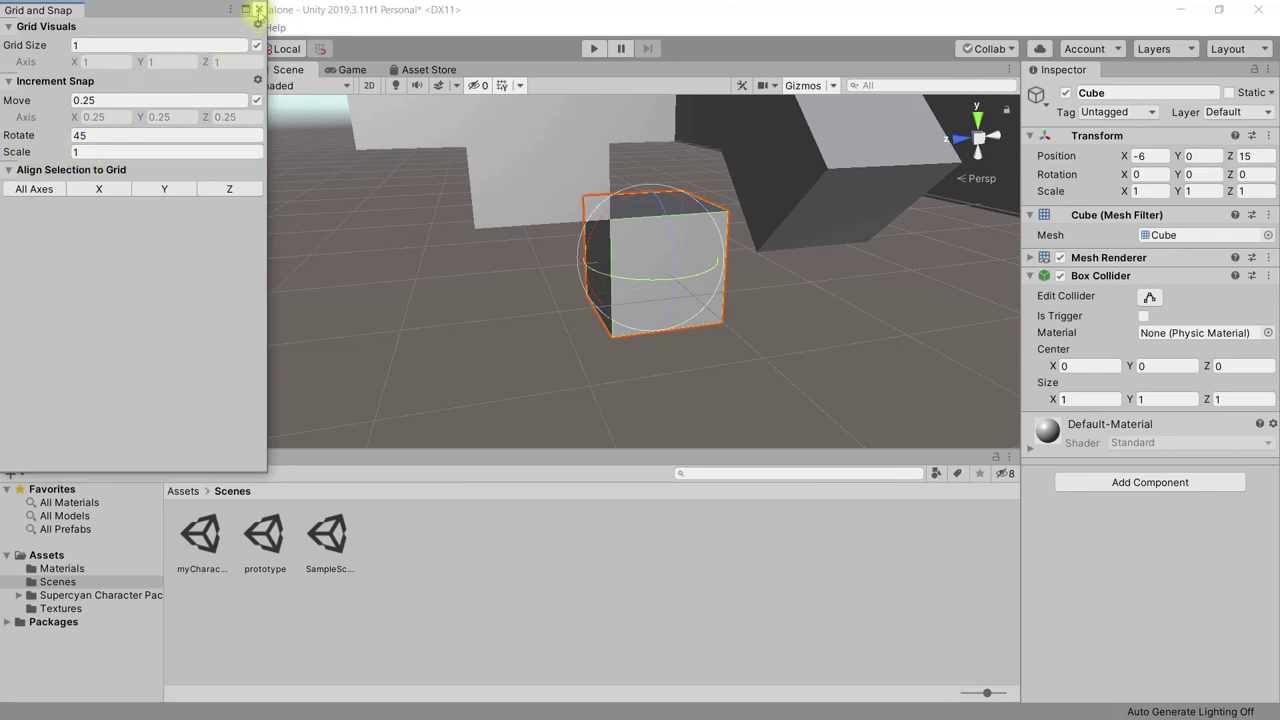
left_click(258, 9)
left_click(99, 48)
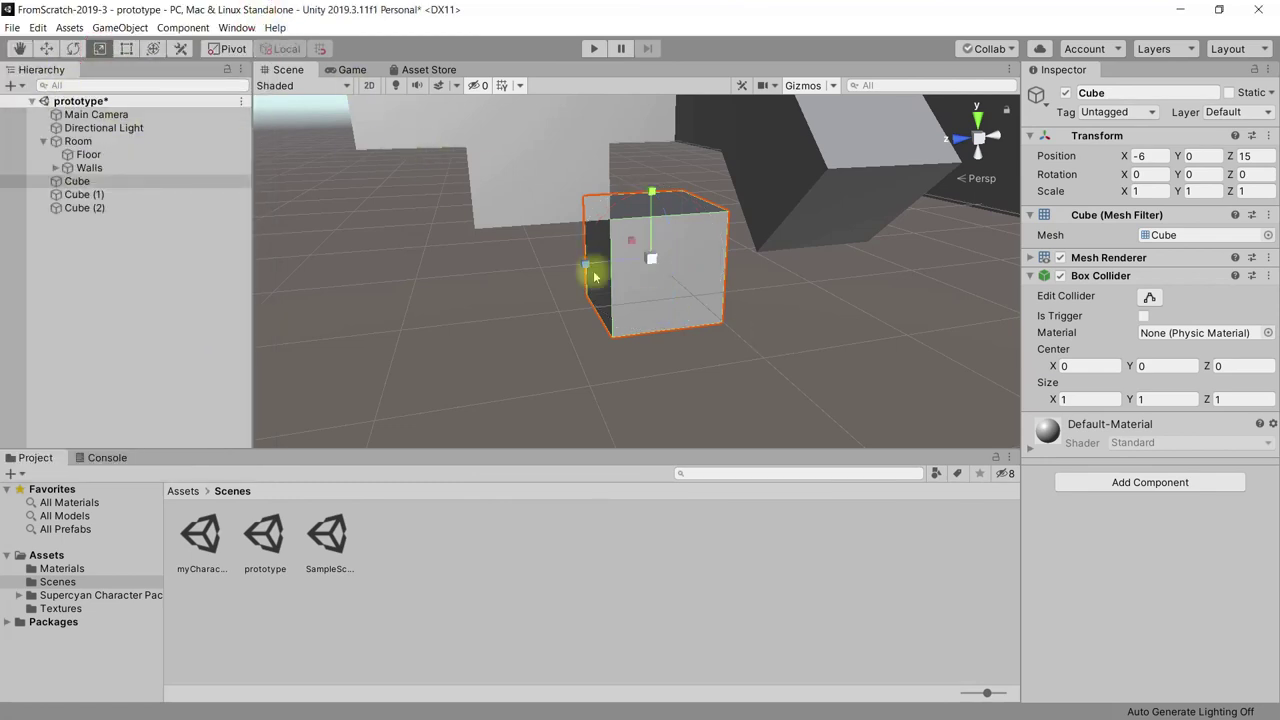
Step: Scale the original Cube uniformly to 2 on every axis, confirming Z scale 2
mouse_move(585, 266)
left_mouse_down()
mouse_move(523, 271)
mouse_move(574, 274)
left_mouse_up()
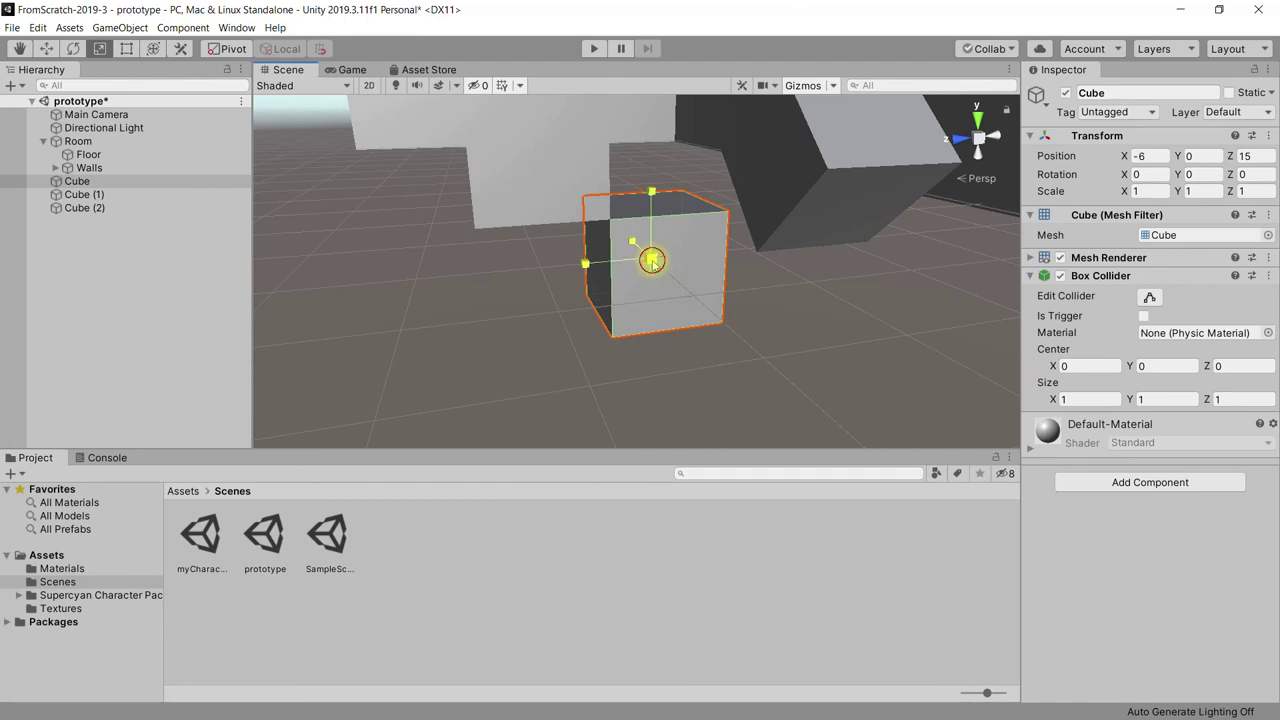
mouse_move(652, 262)
left_mouse_down()
mouse_move(671, 314)
mouse_move(637, 208)
left_mouse_up()
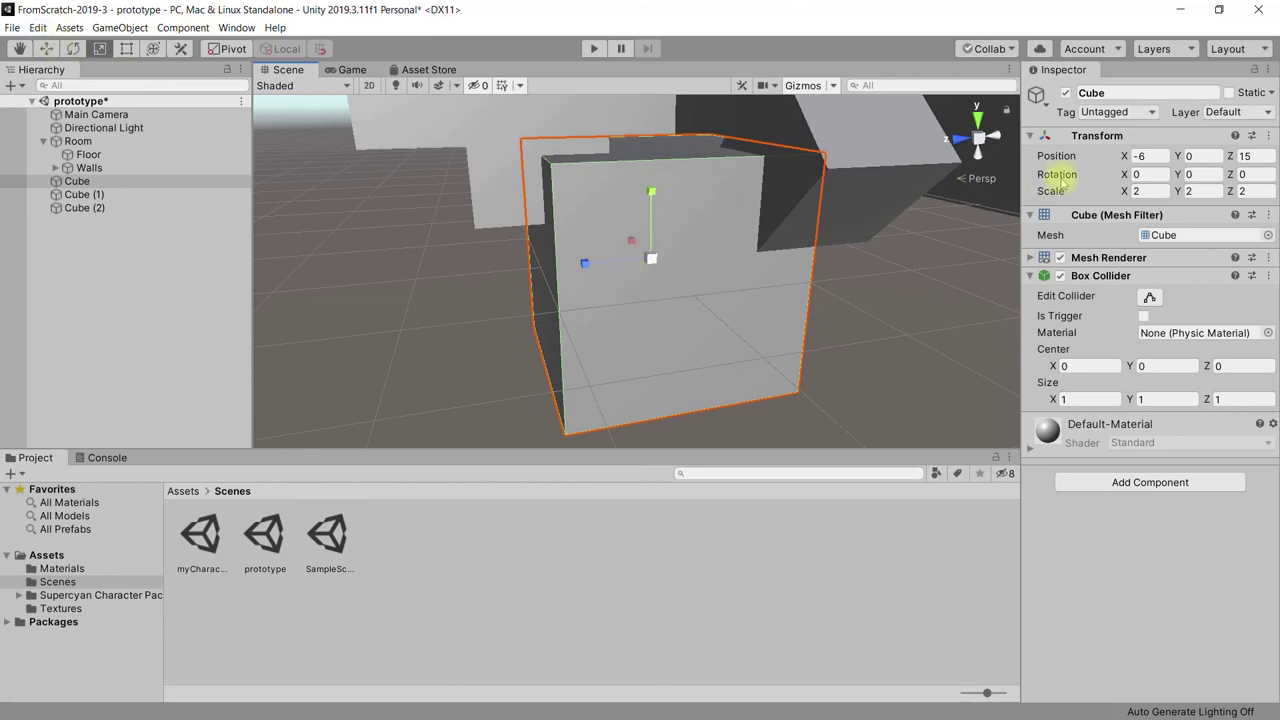
left_click(1249, 191)
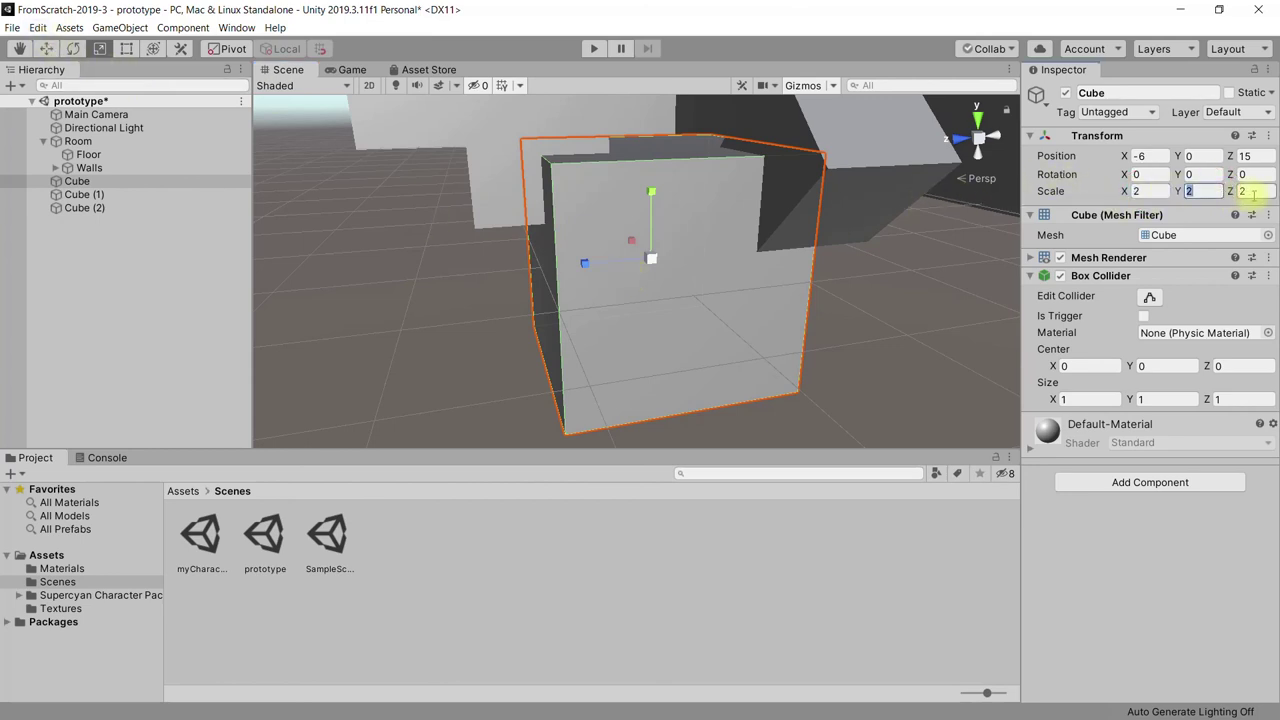
key("Return")
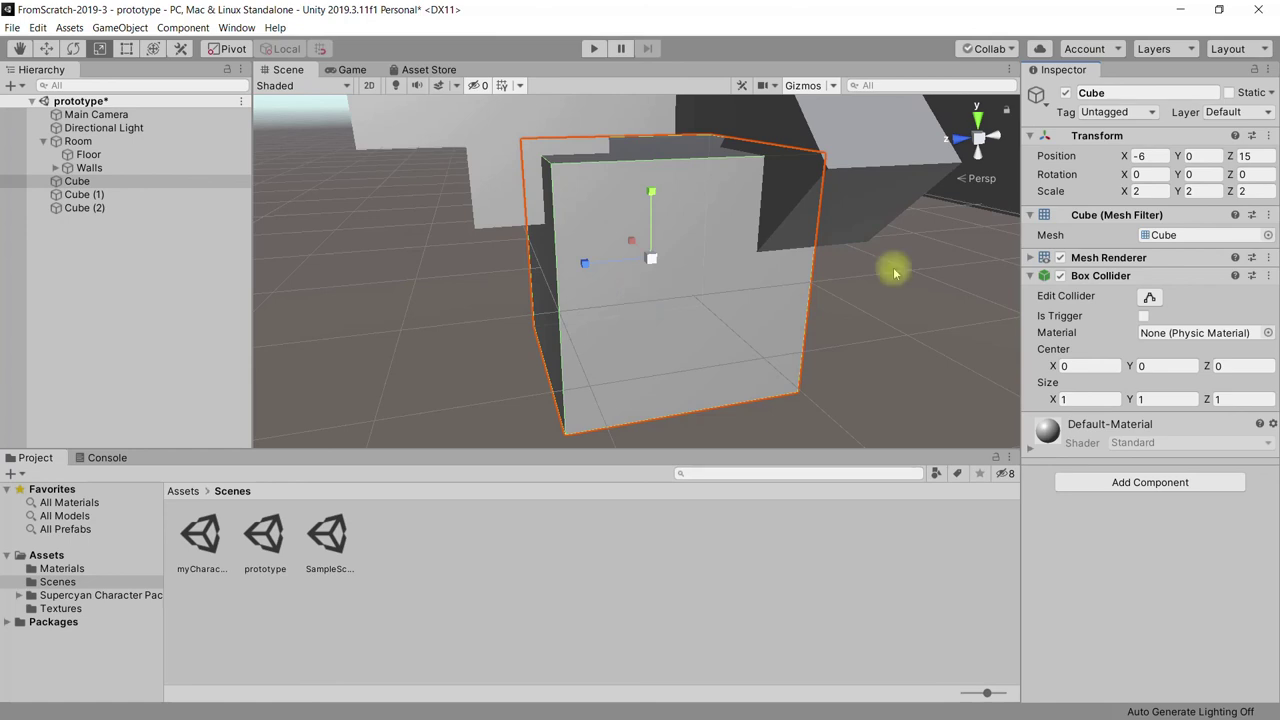
middle_click_drag(913, 241, 875, 296)
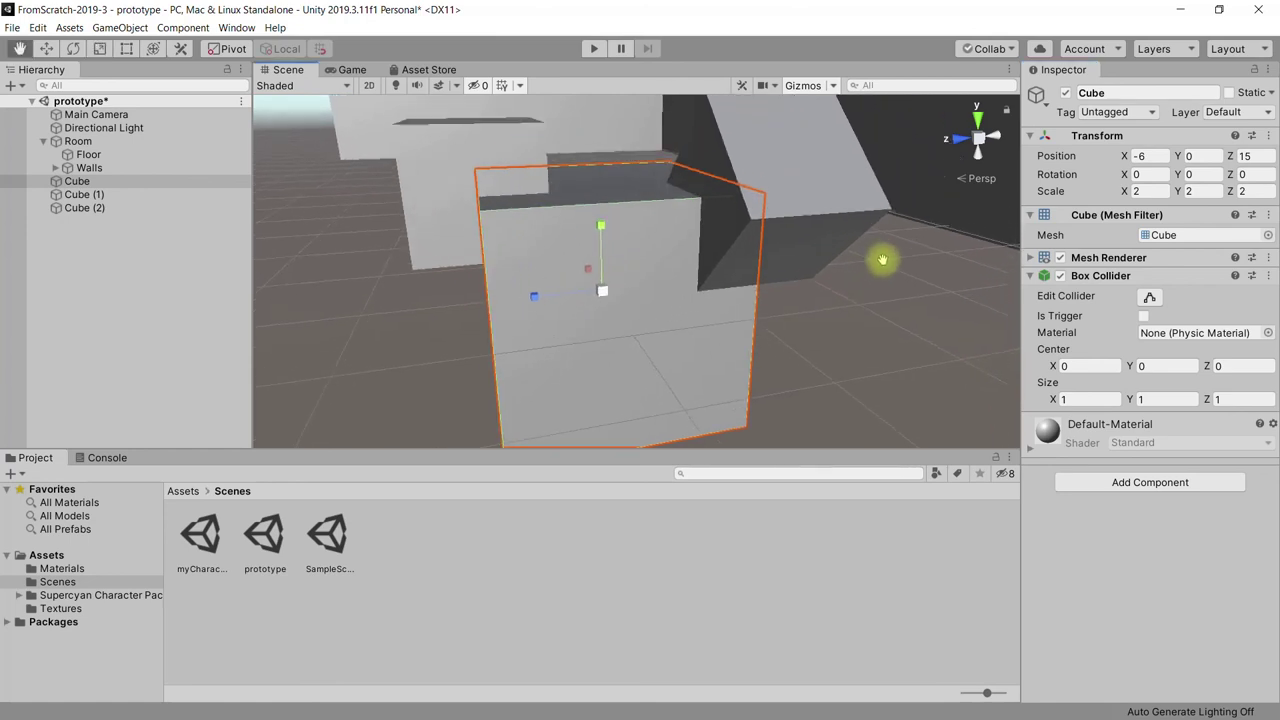
middle_click_drag(875, 296, 875, 297)
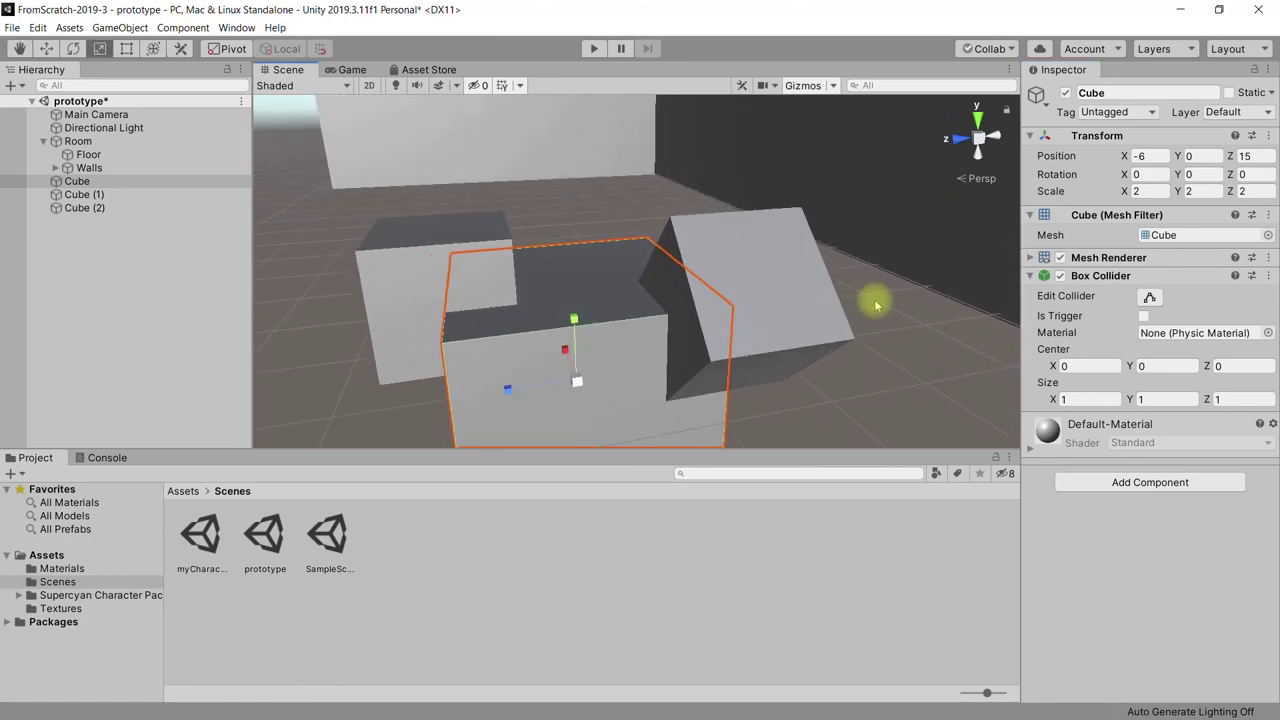
scroll(897, 318, "down", 3)
scroll(897, 318, "down", 2)
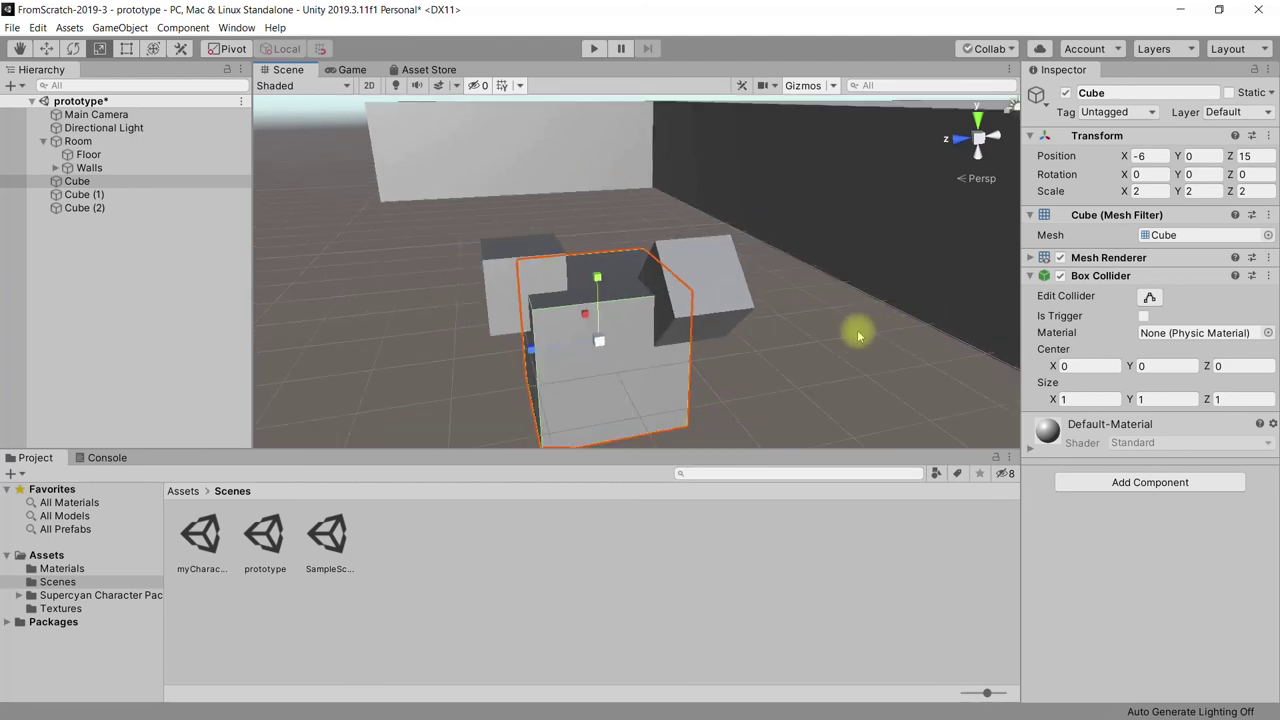